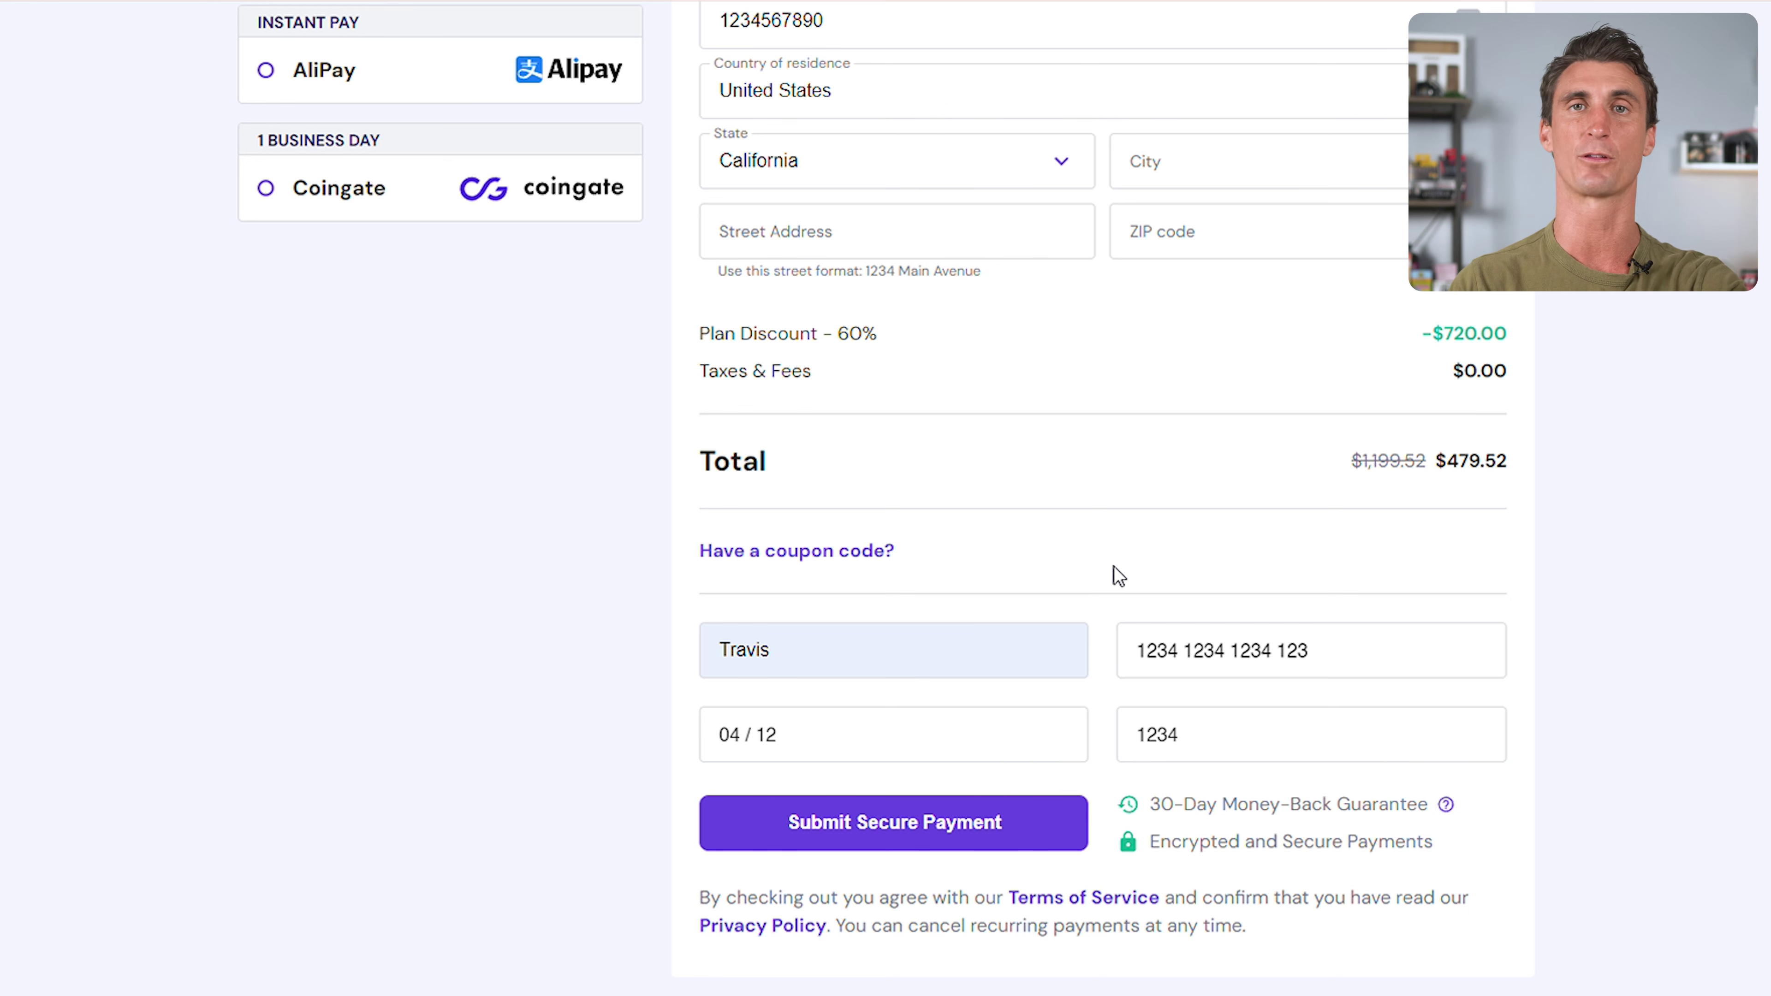
Apply the coupon code TRAVIS to the hosting order and submit the payment
click(870, 555)
click(910, 620)
text(TRAVI)
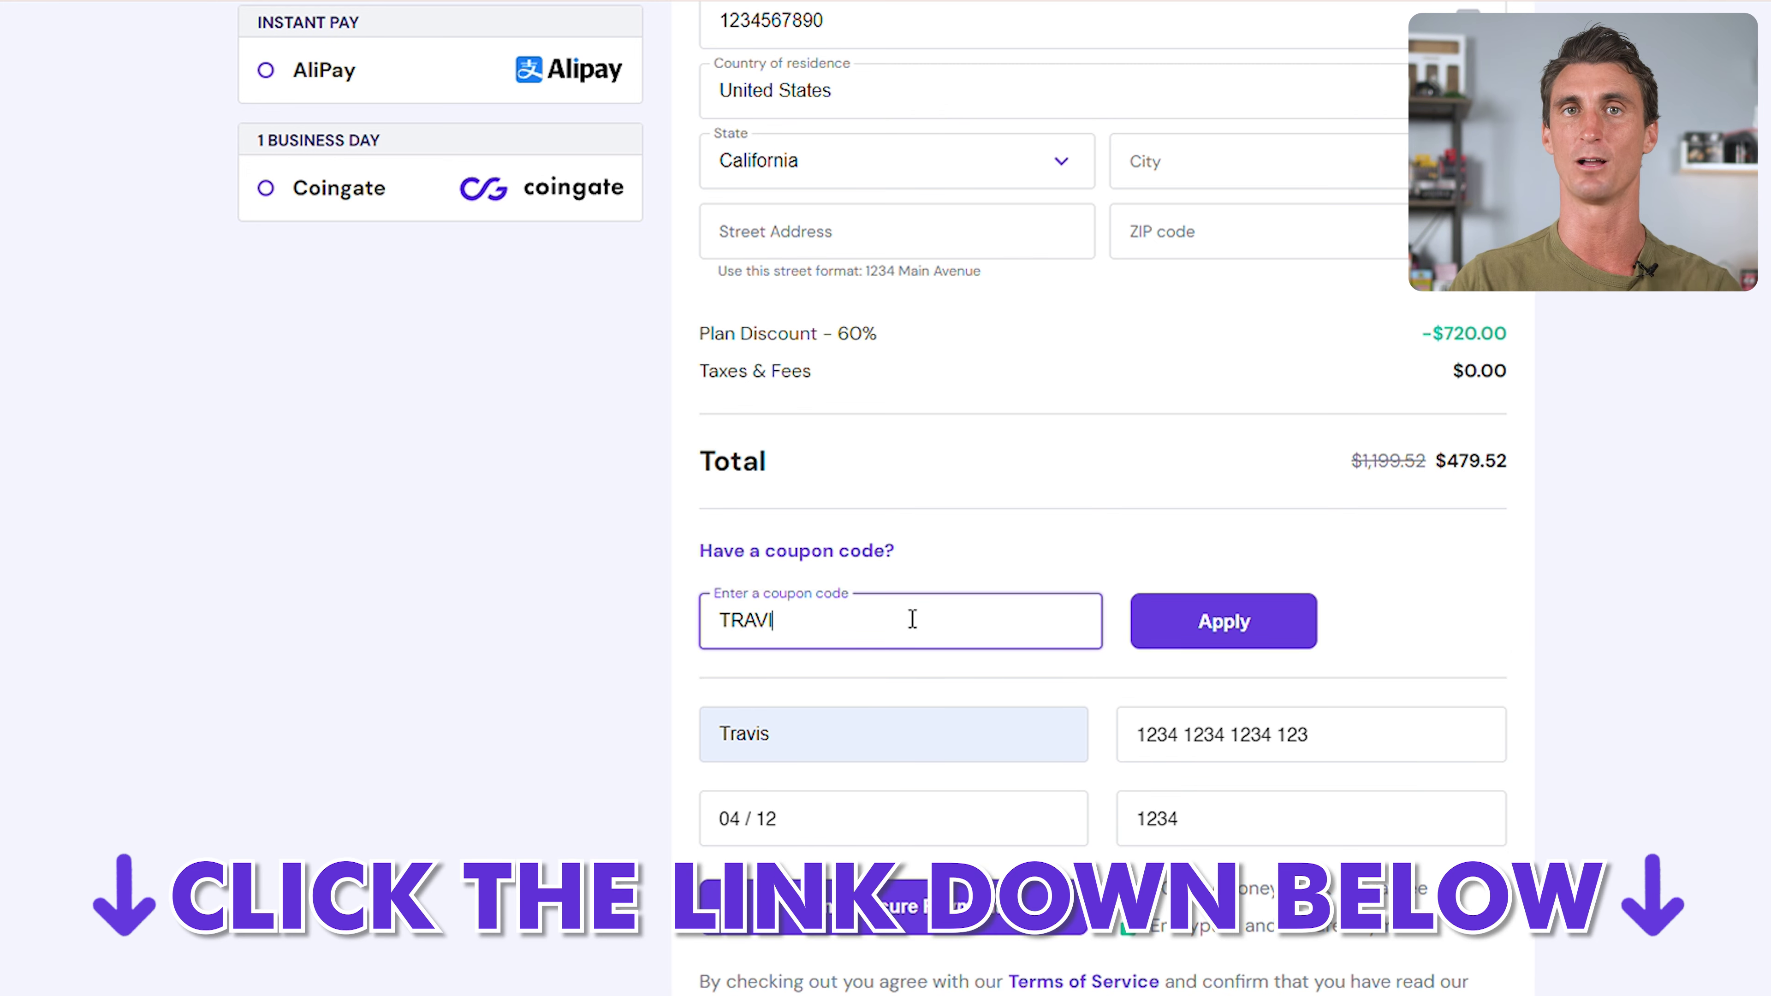
text(S)
click(1224, 621)
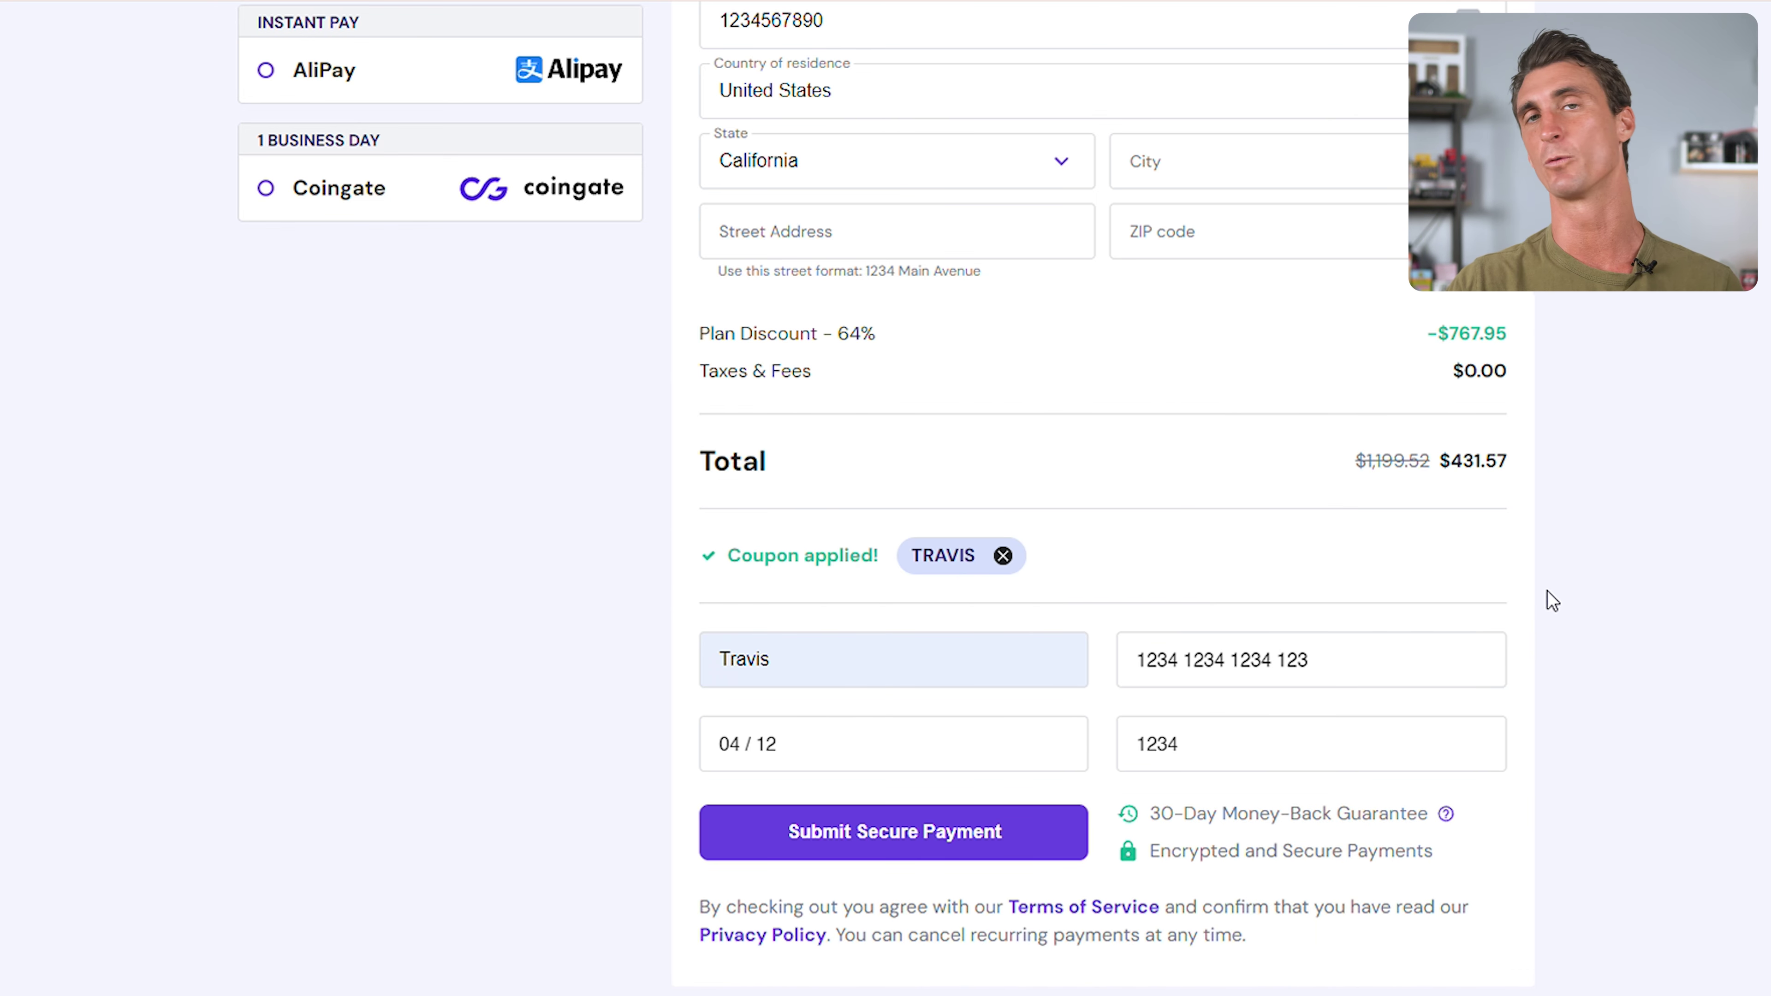
click(919, 860)
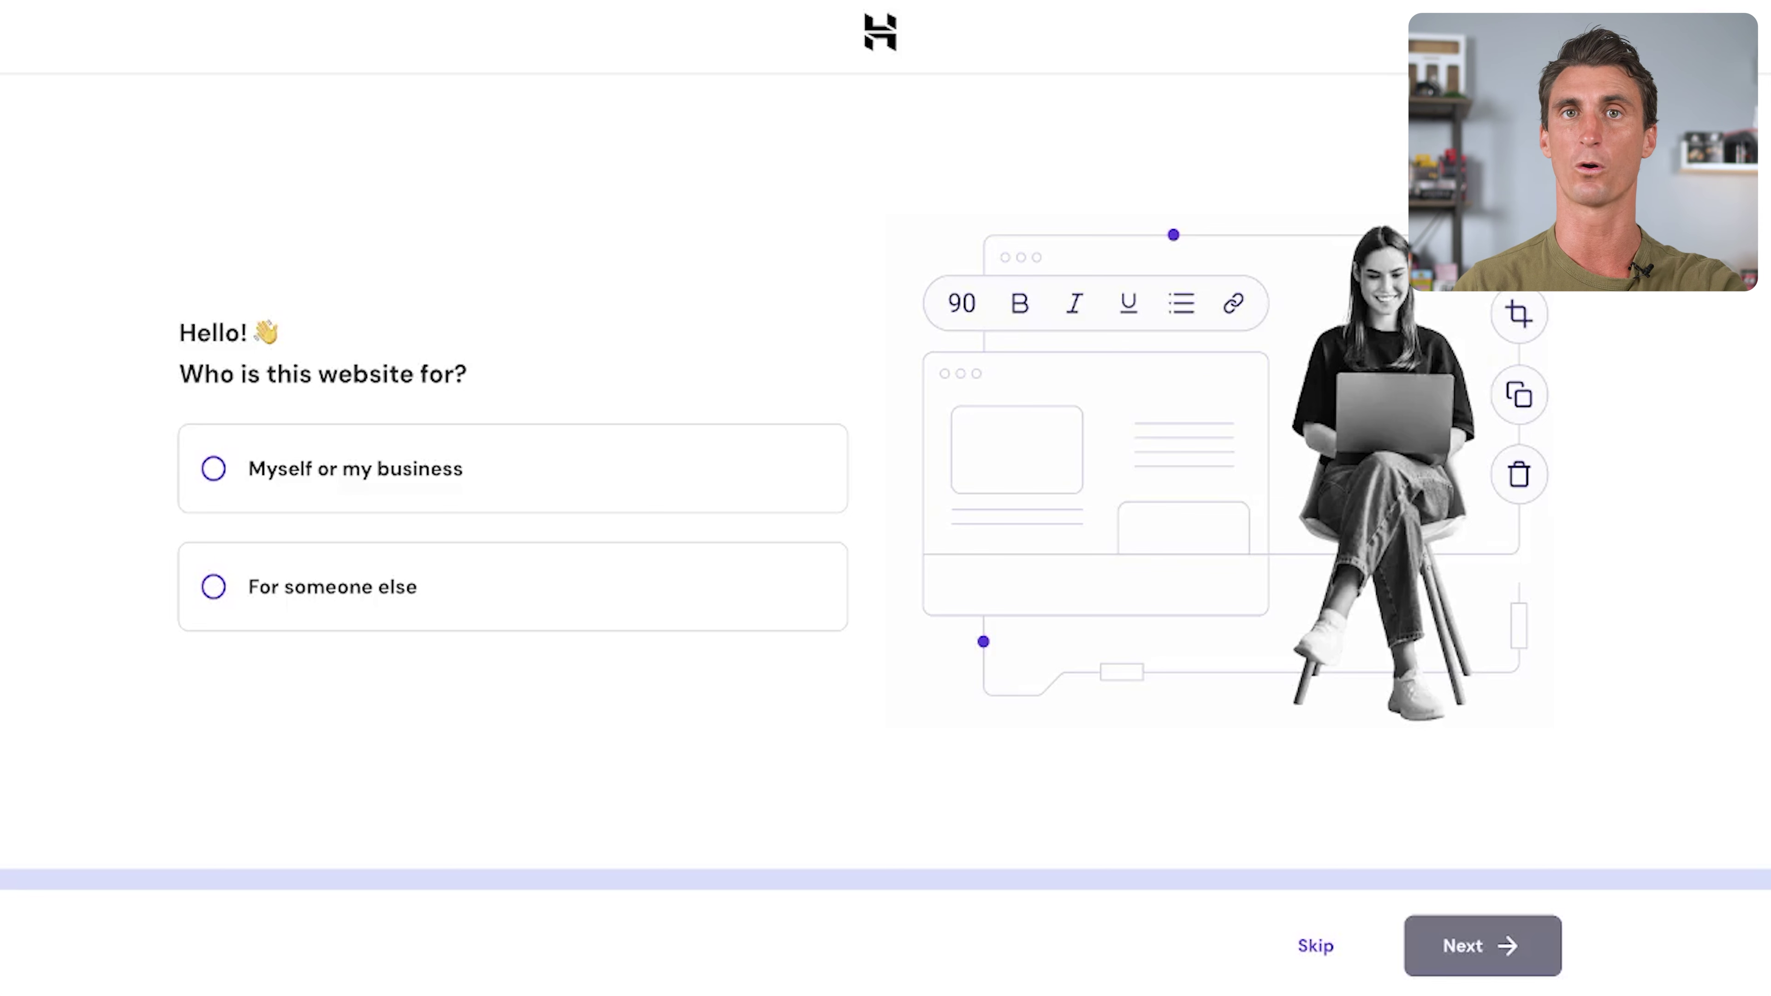
Specify that the website is for myself or my business, and choose to create a new site
click(439, 497)
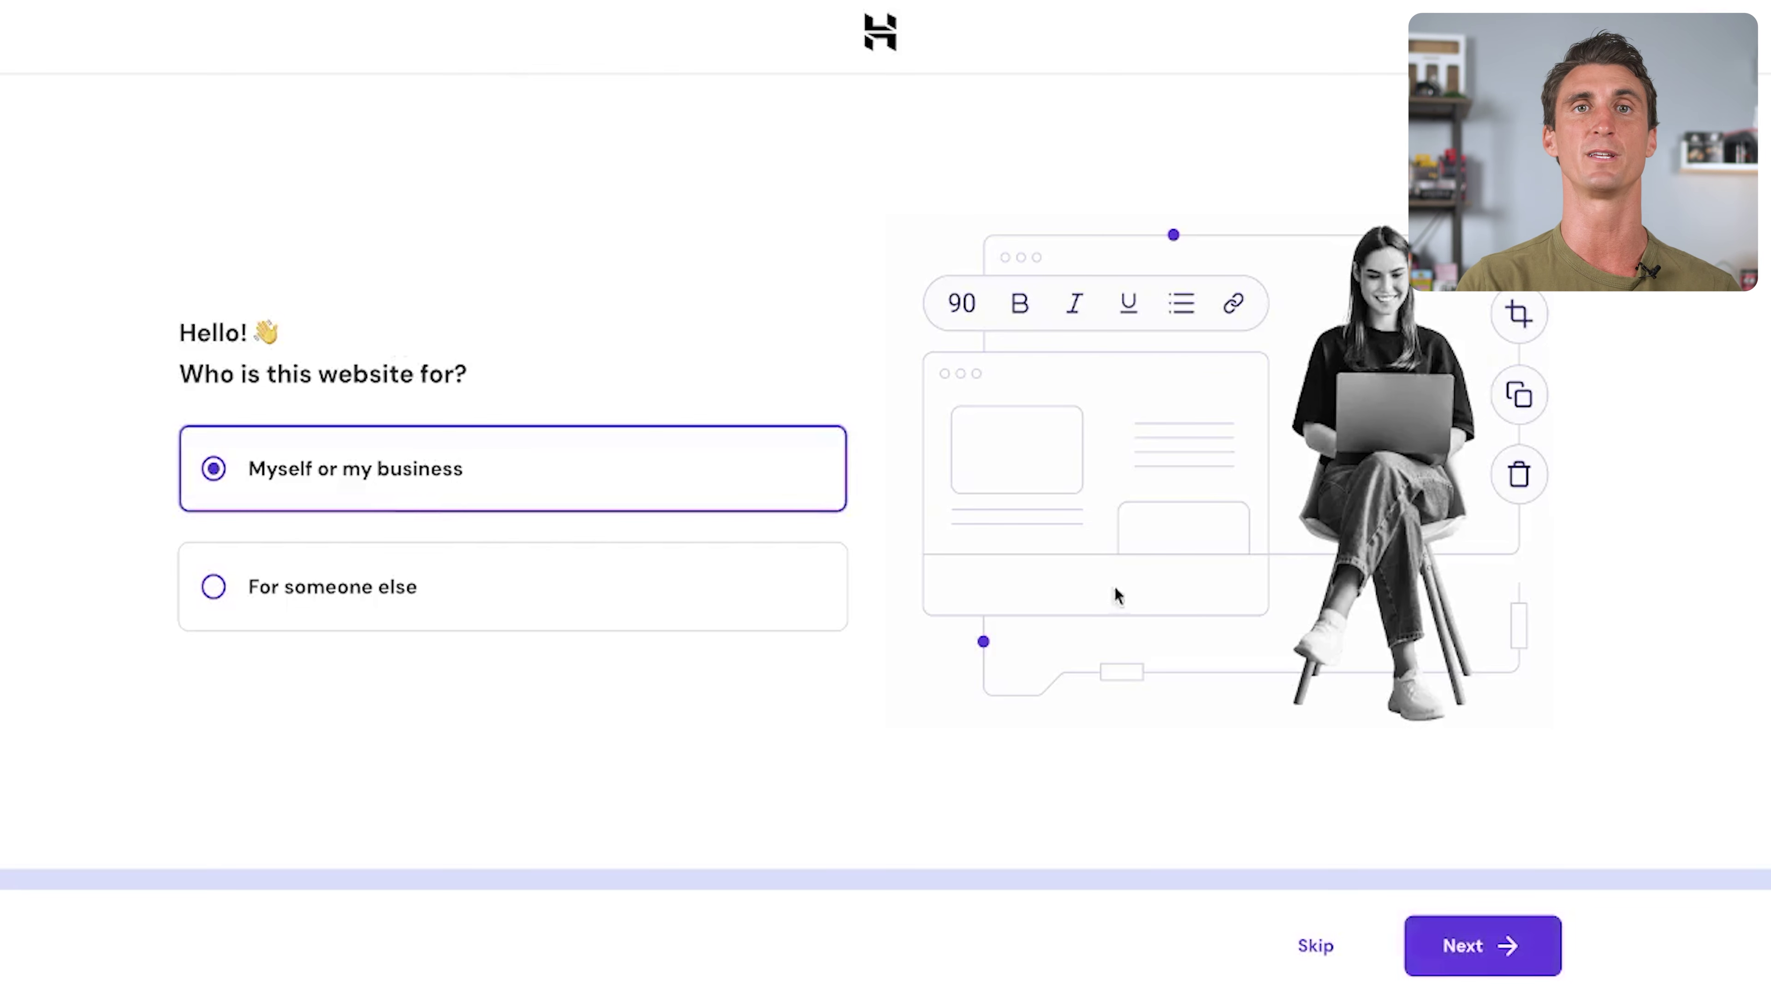
click(1450, 962)
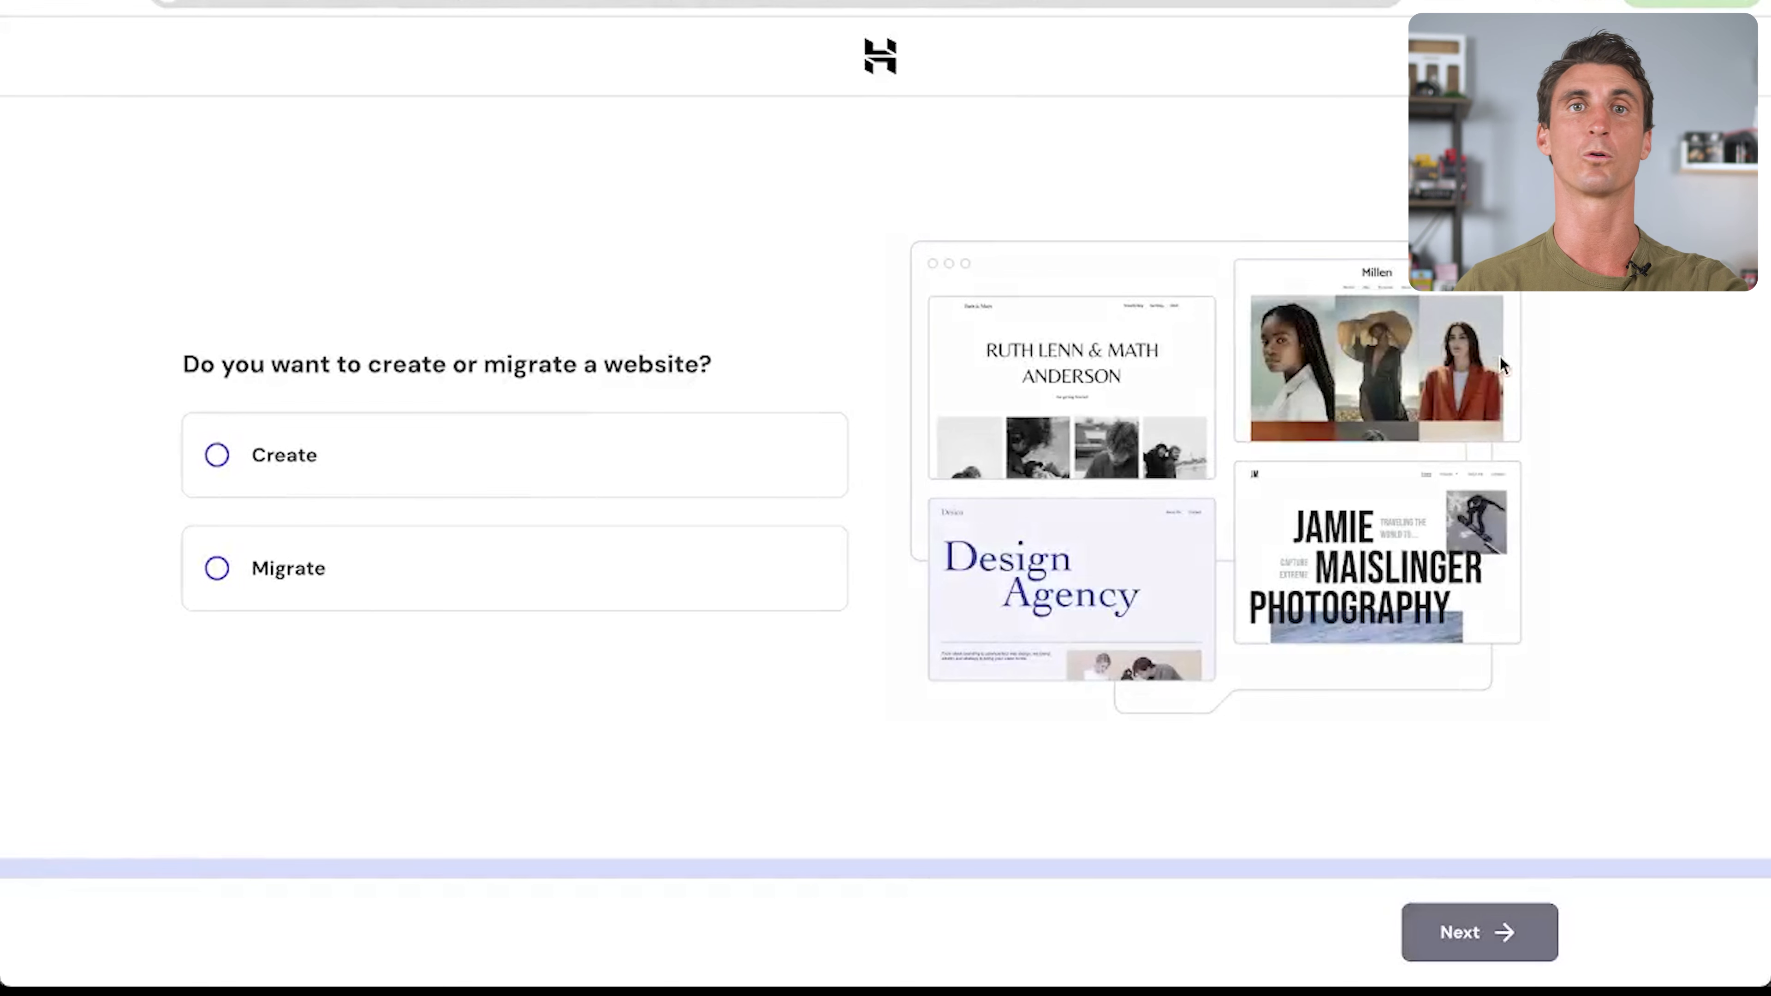
click(355, 477)
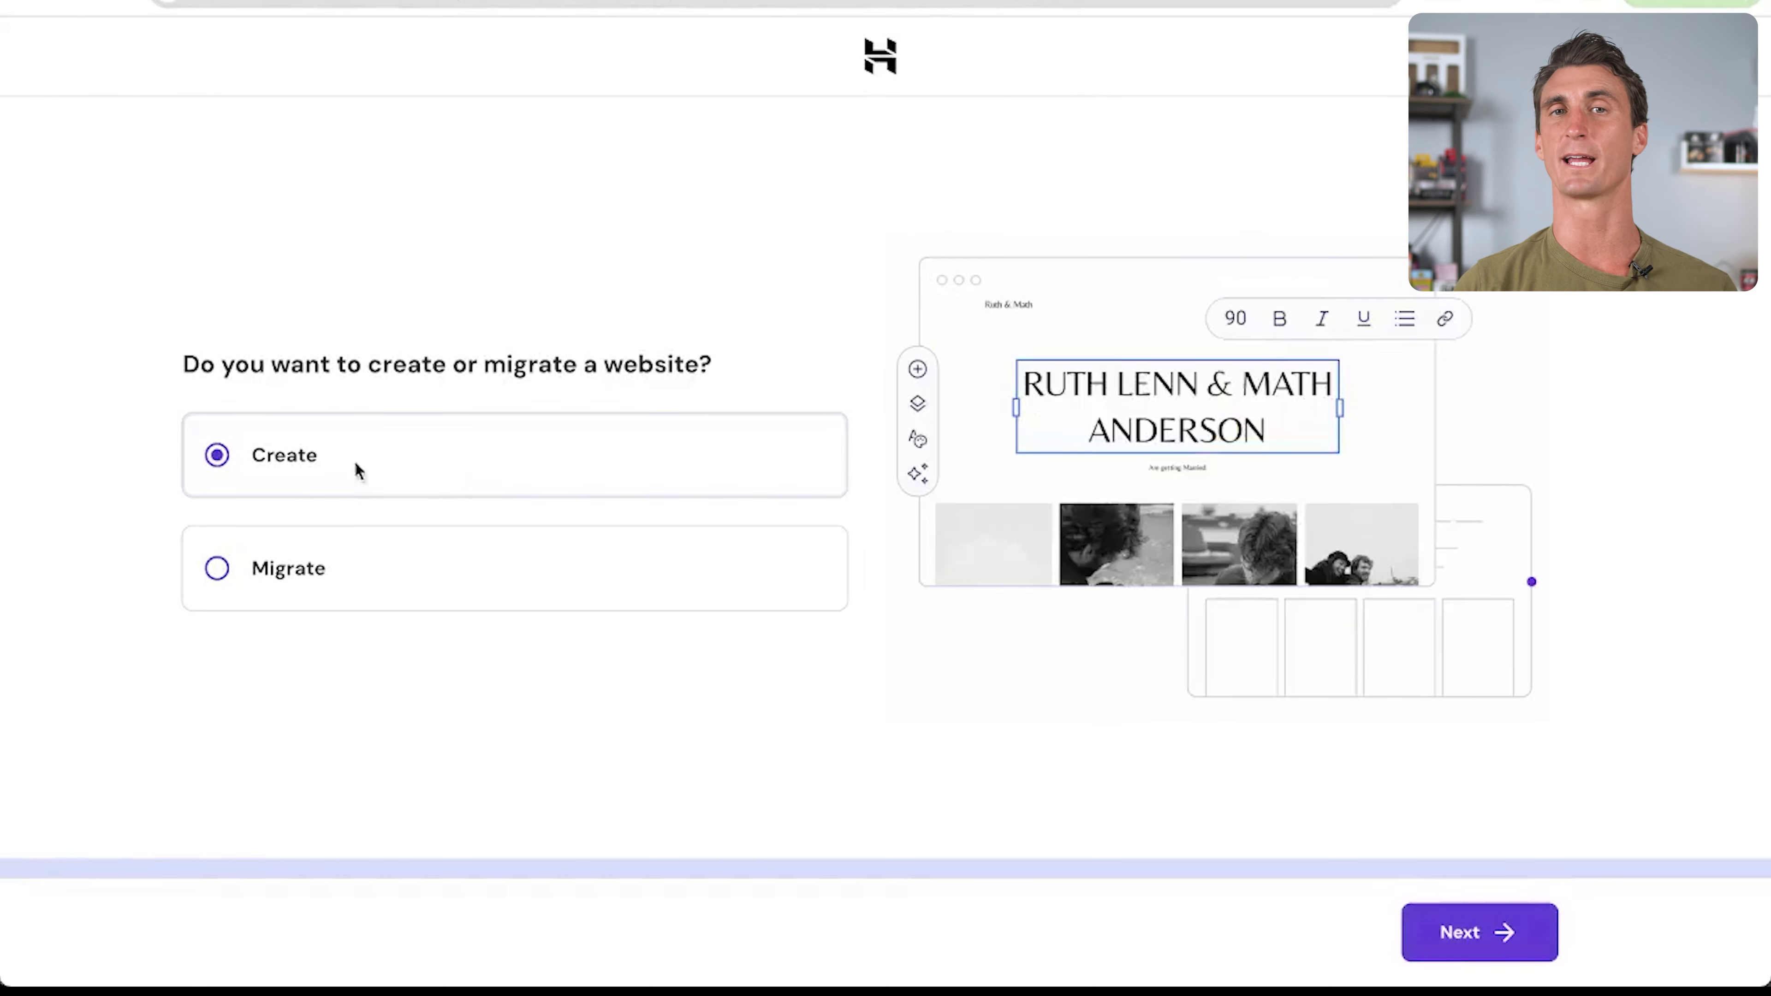
click(1468, 938)
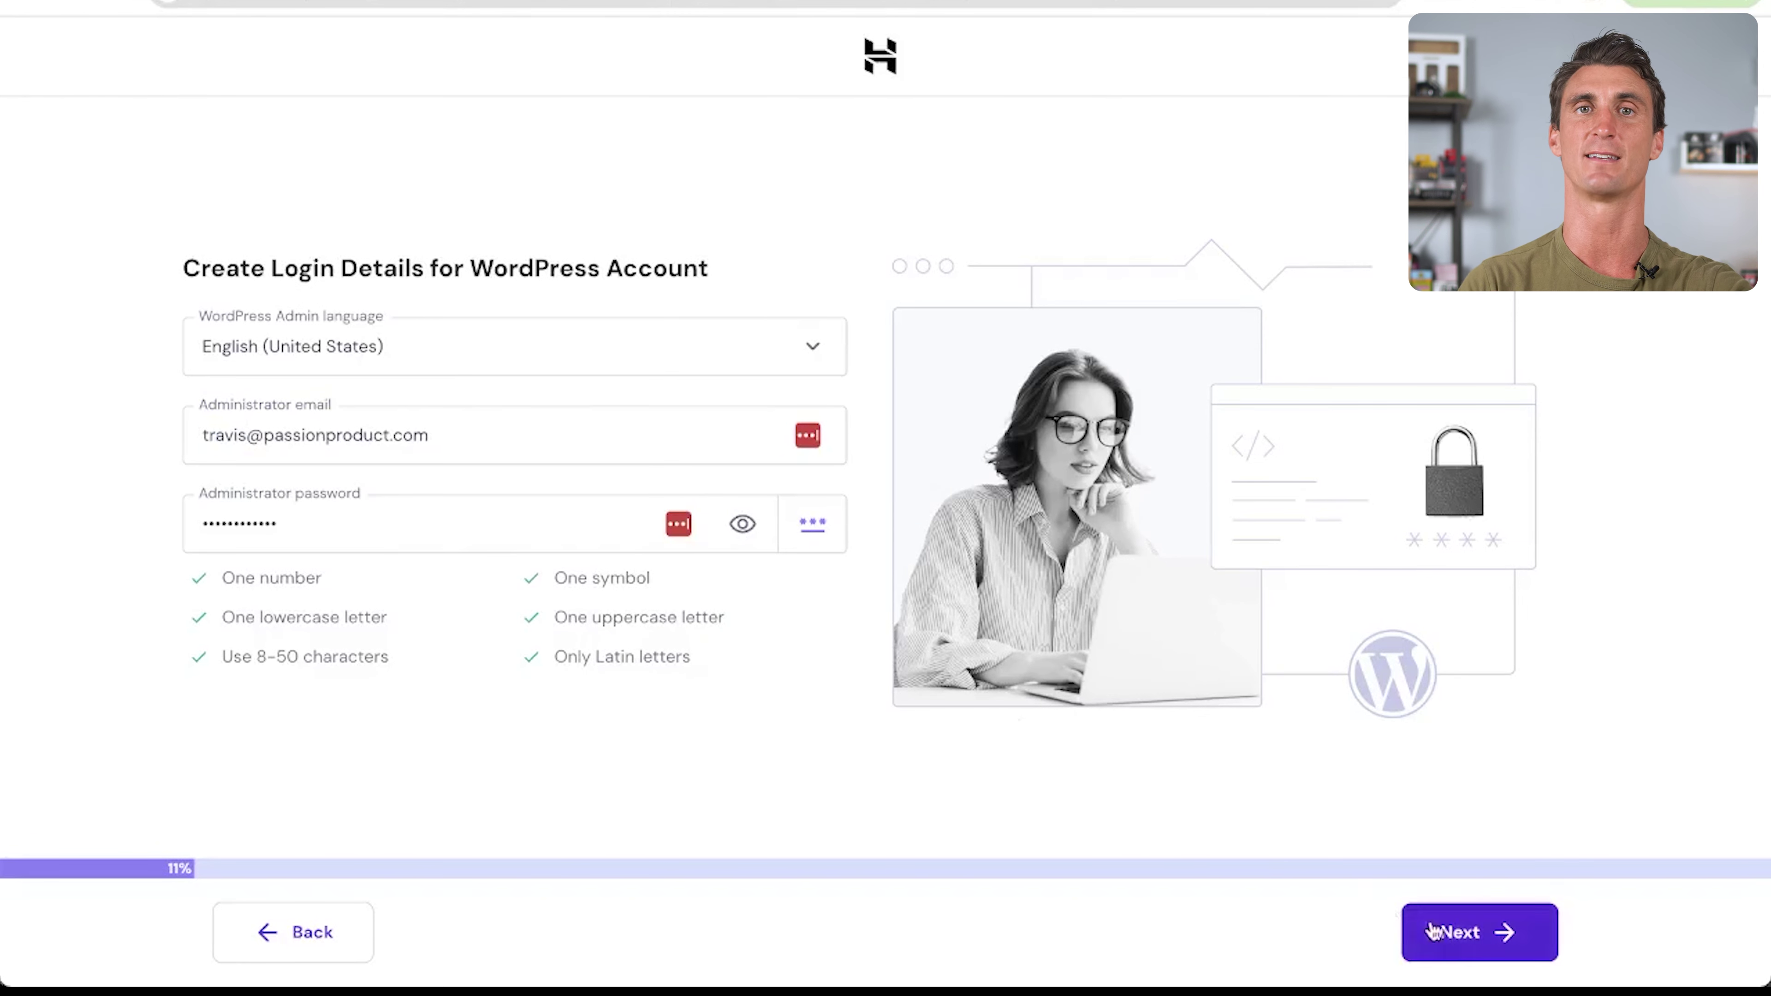
Confirm the WordPress login details and set the website type to Online store
click(1430, 930)
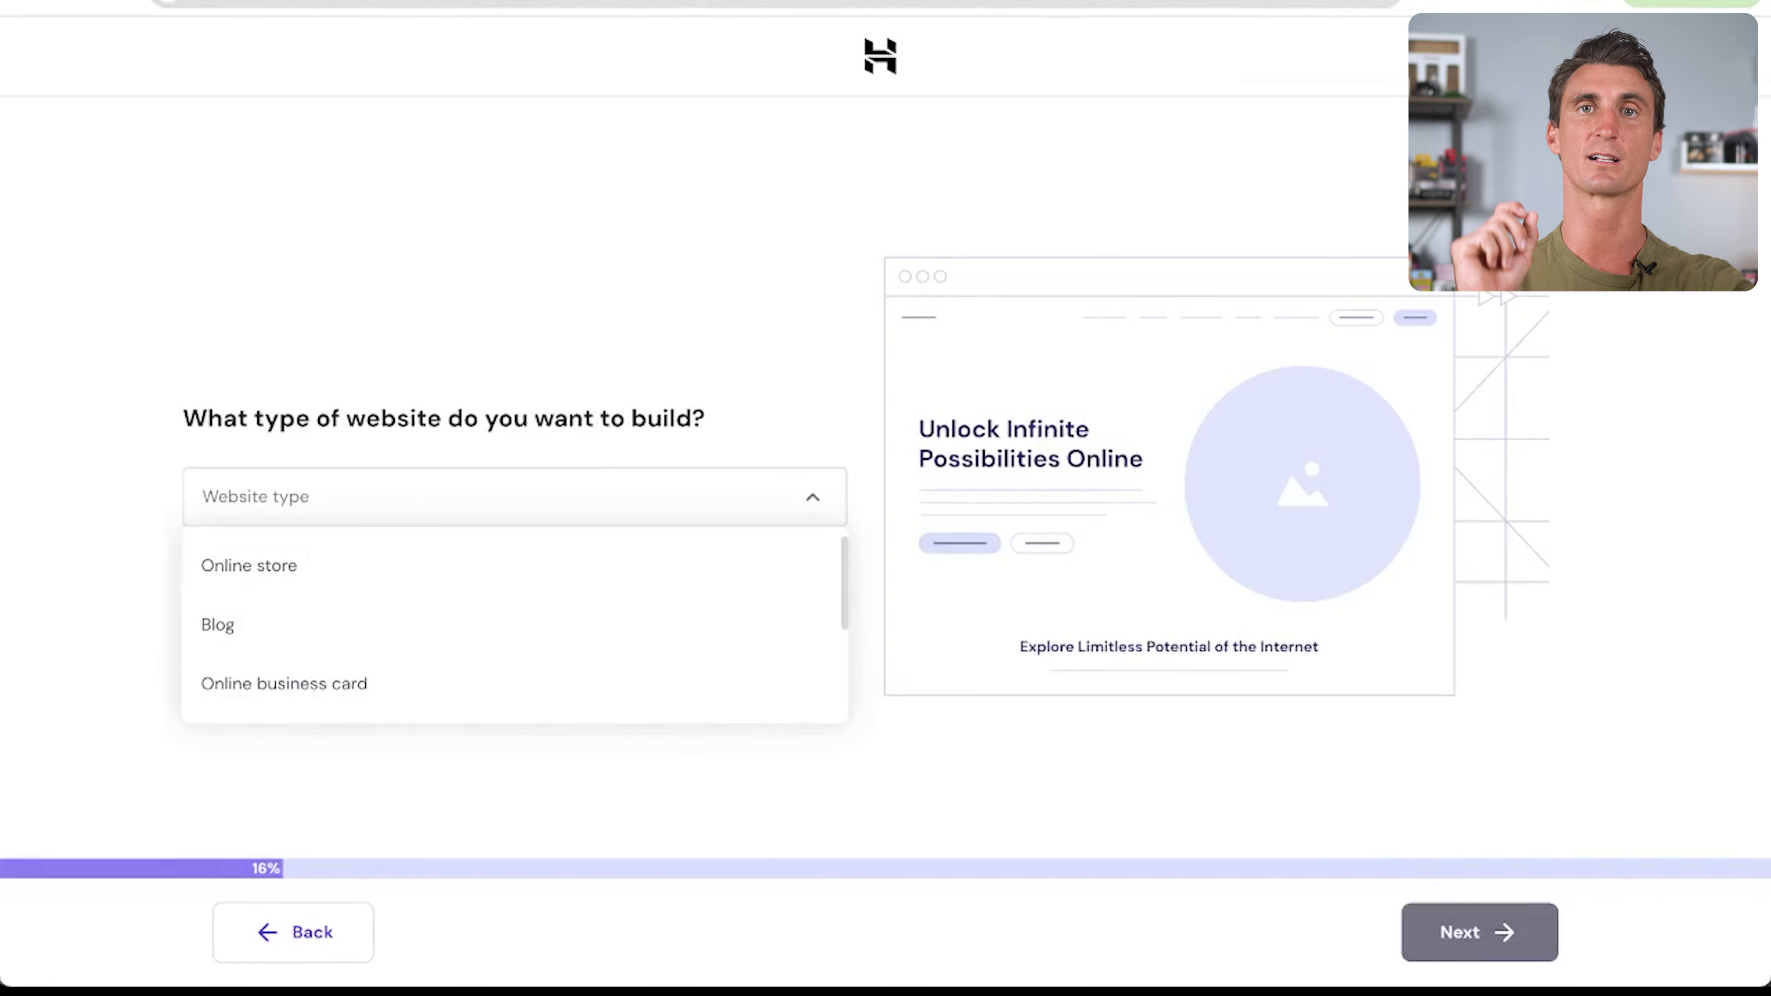
click(329, 565)
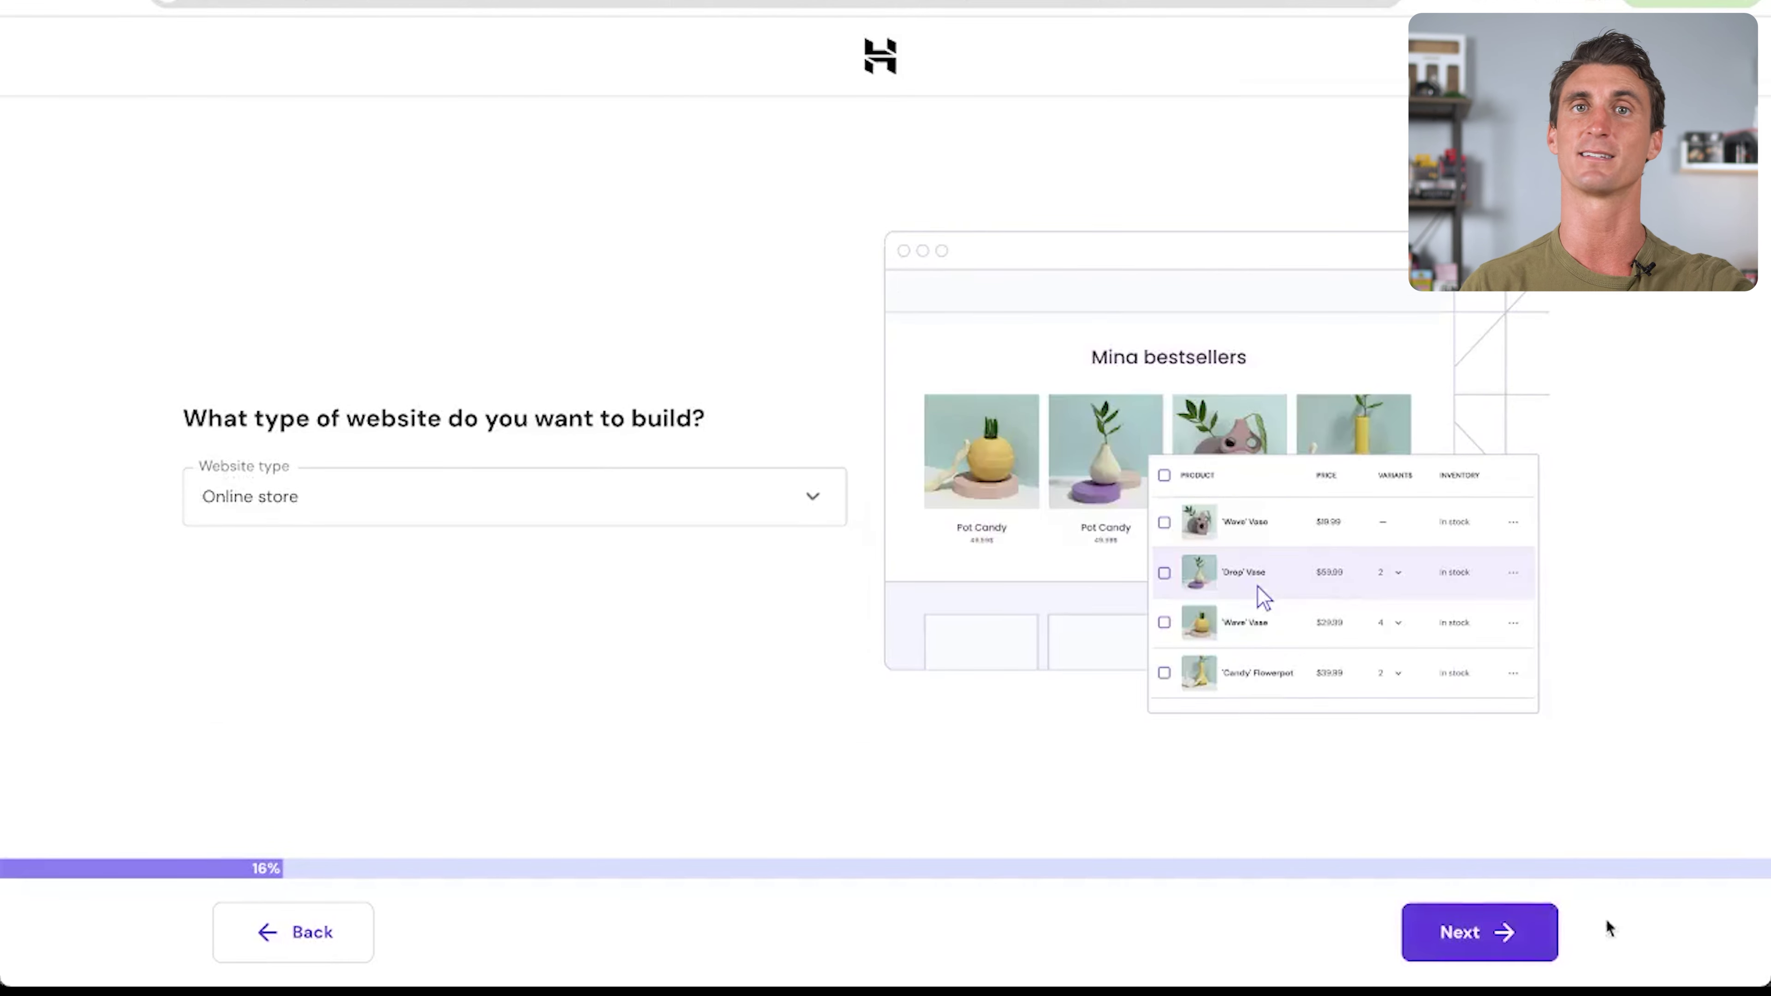
click(1513, 933)
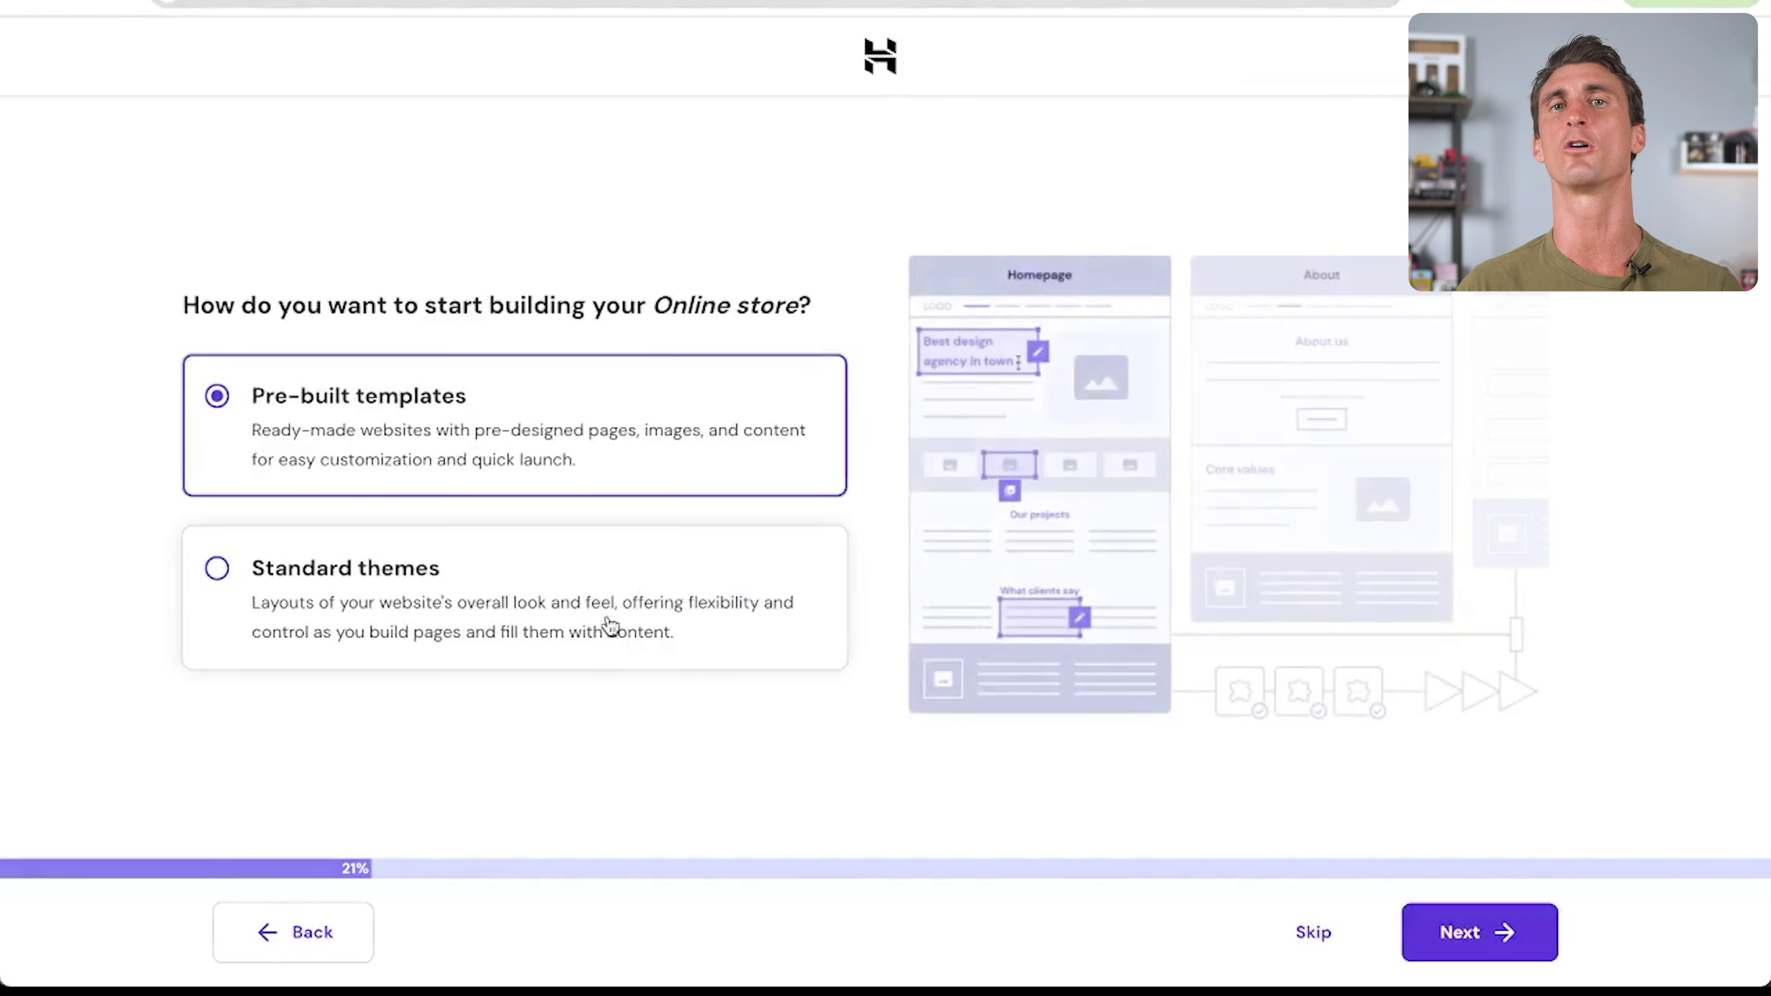
Choose standard themes as the starting point, preview Astra, and use the Neve theme for the online store
click(608, 621)
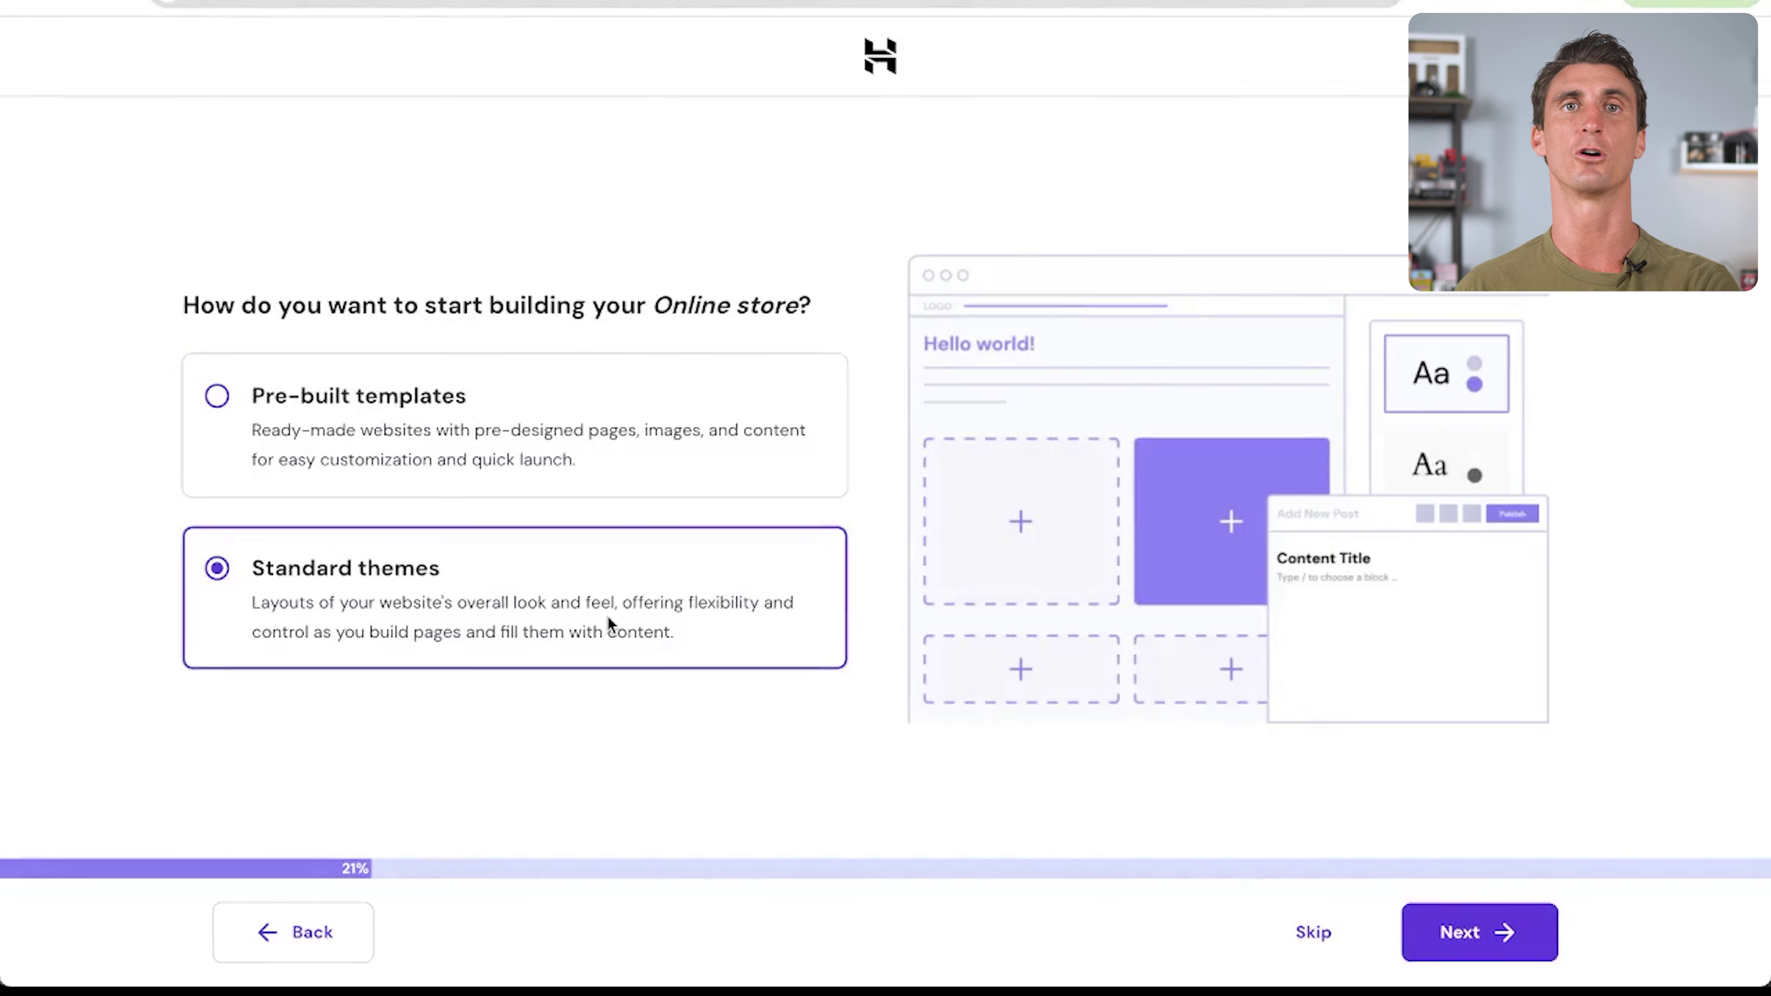
click(1456, 933)
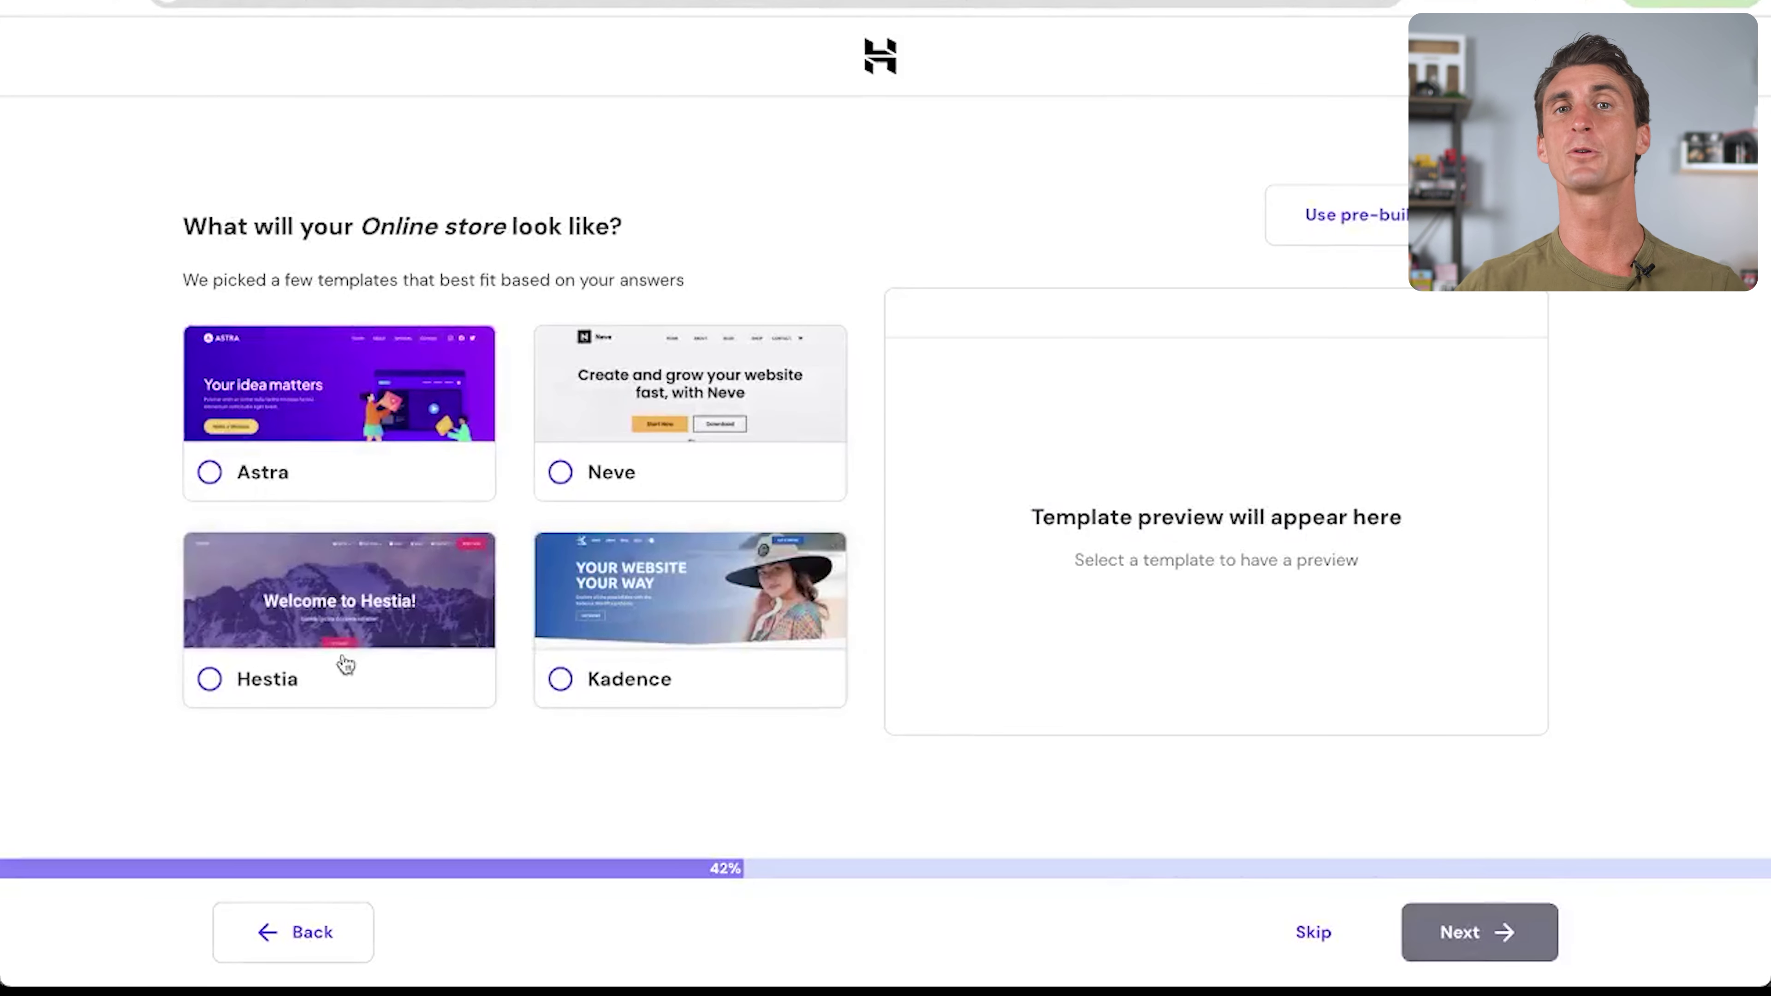
click(235, 483)
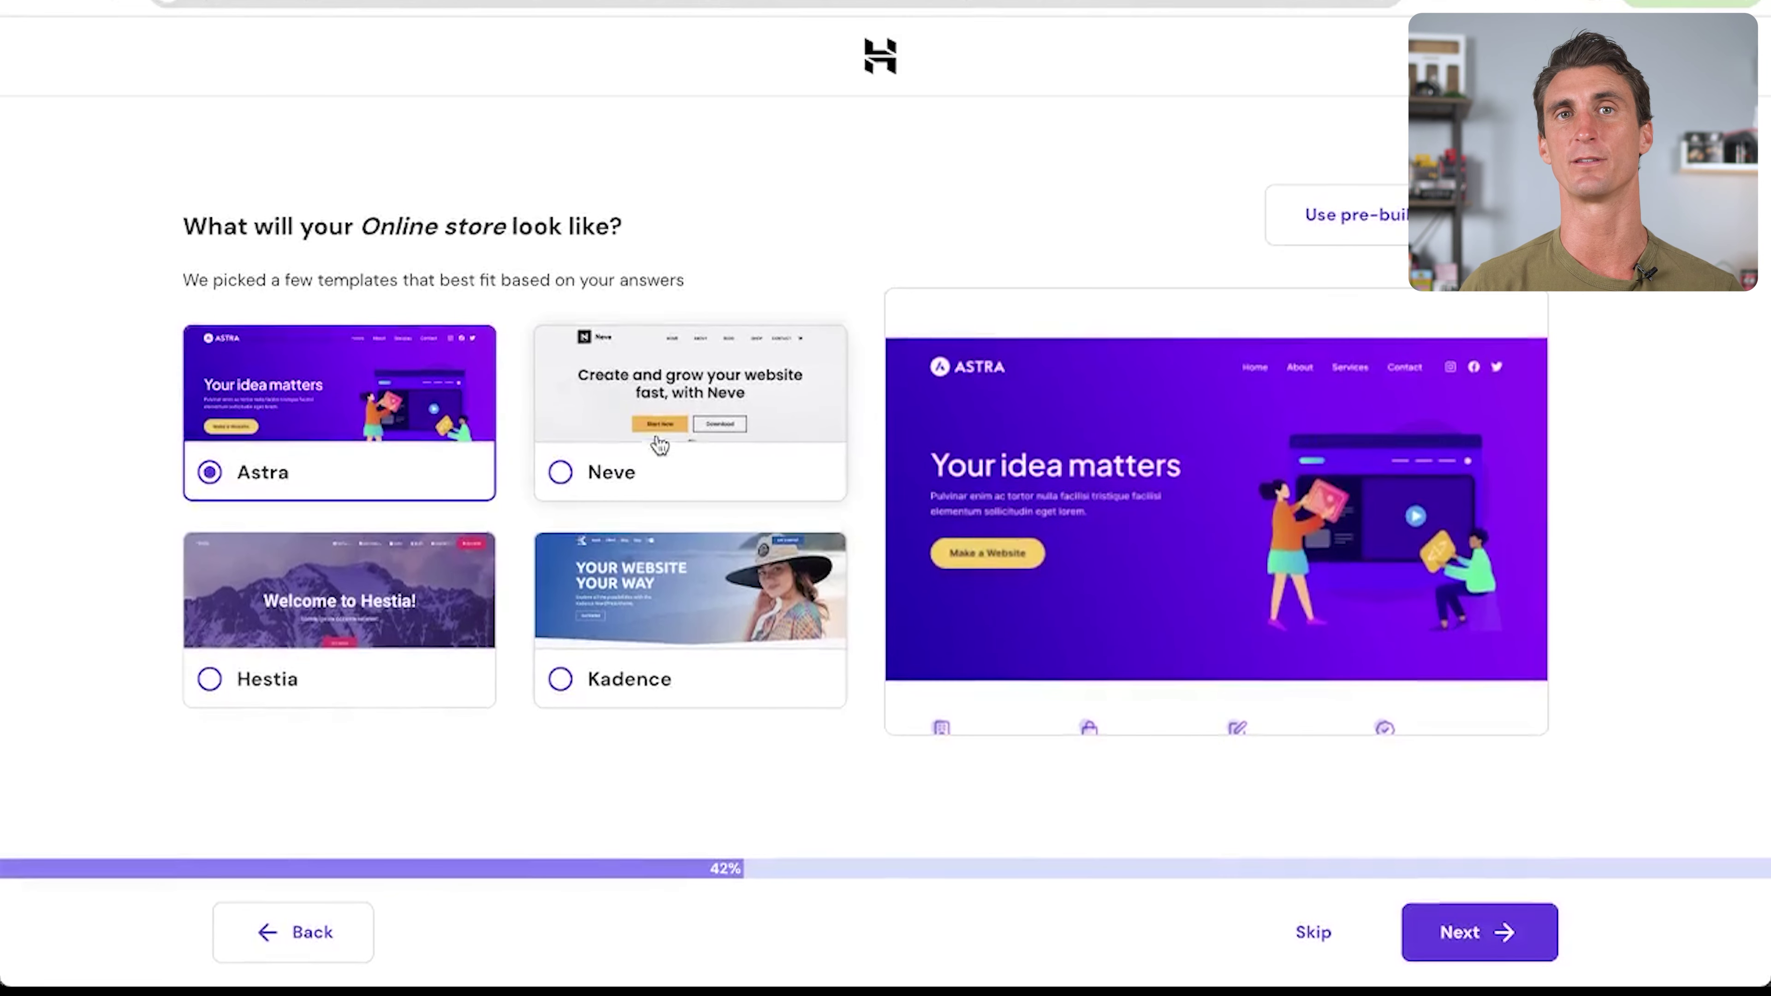
click(661, 406)
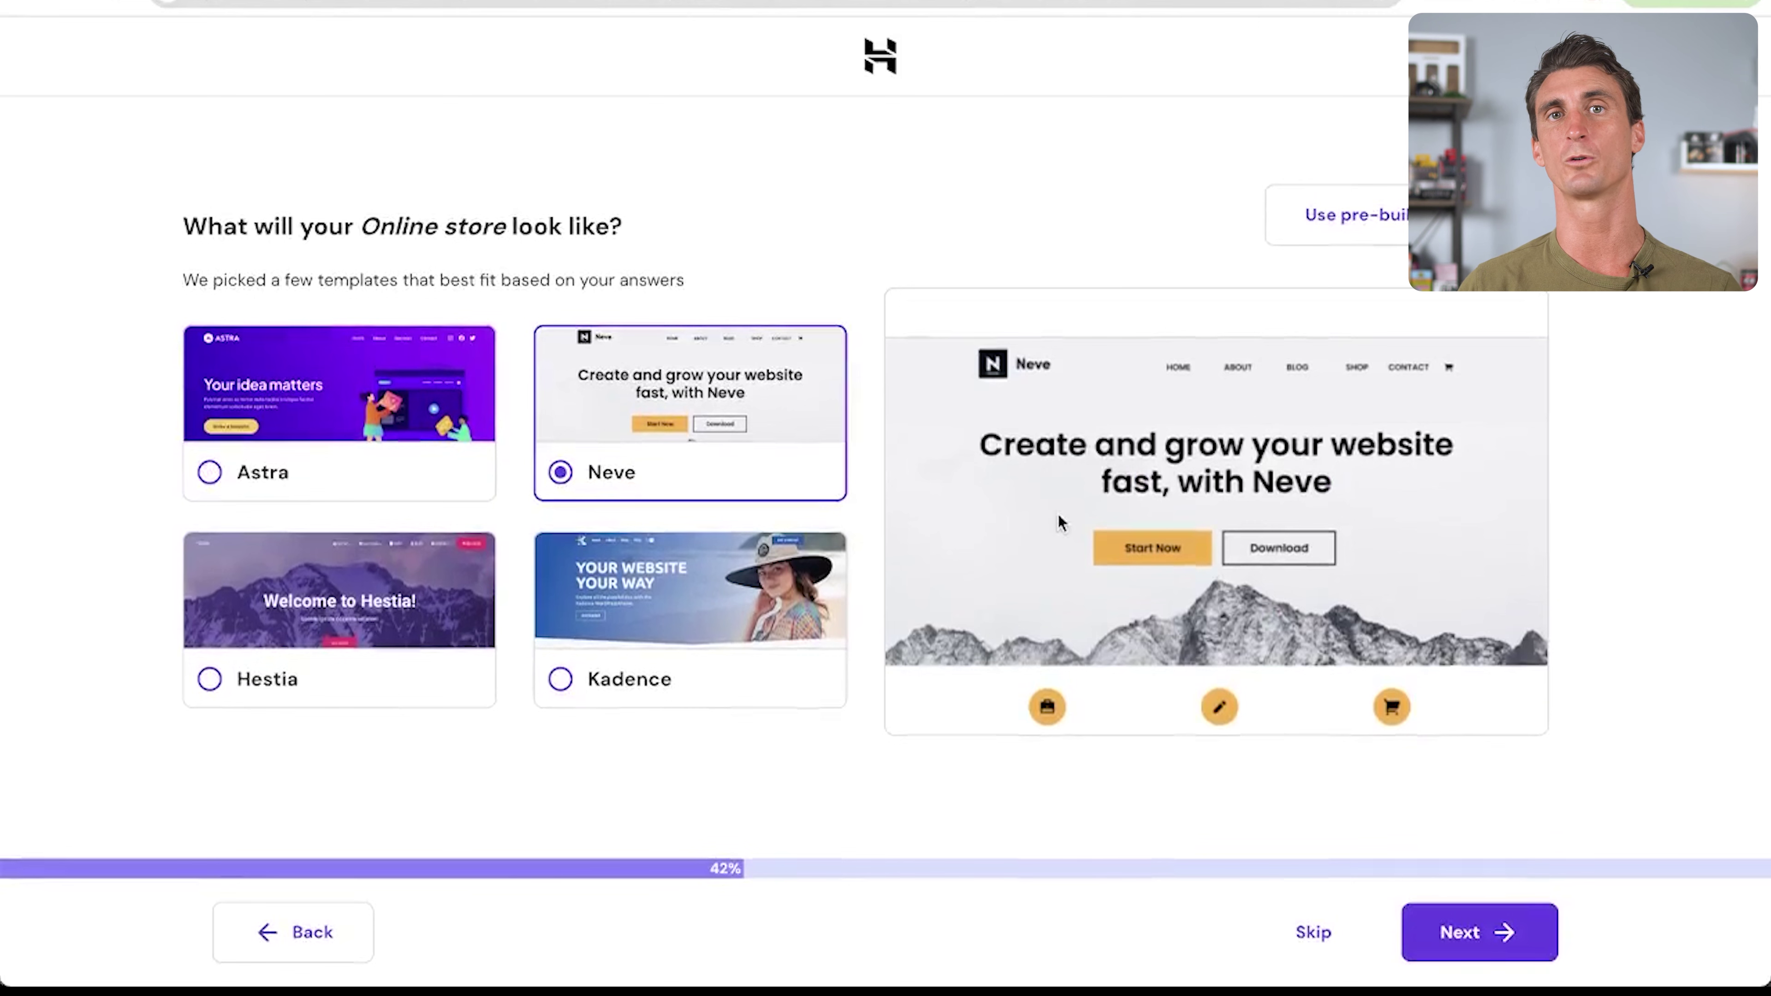
click(1477, 962)
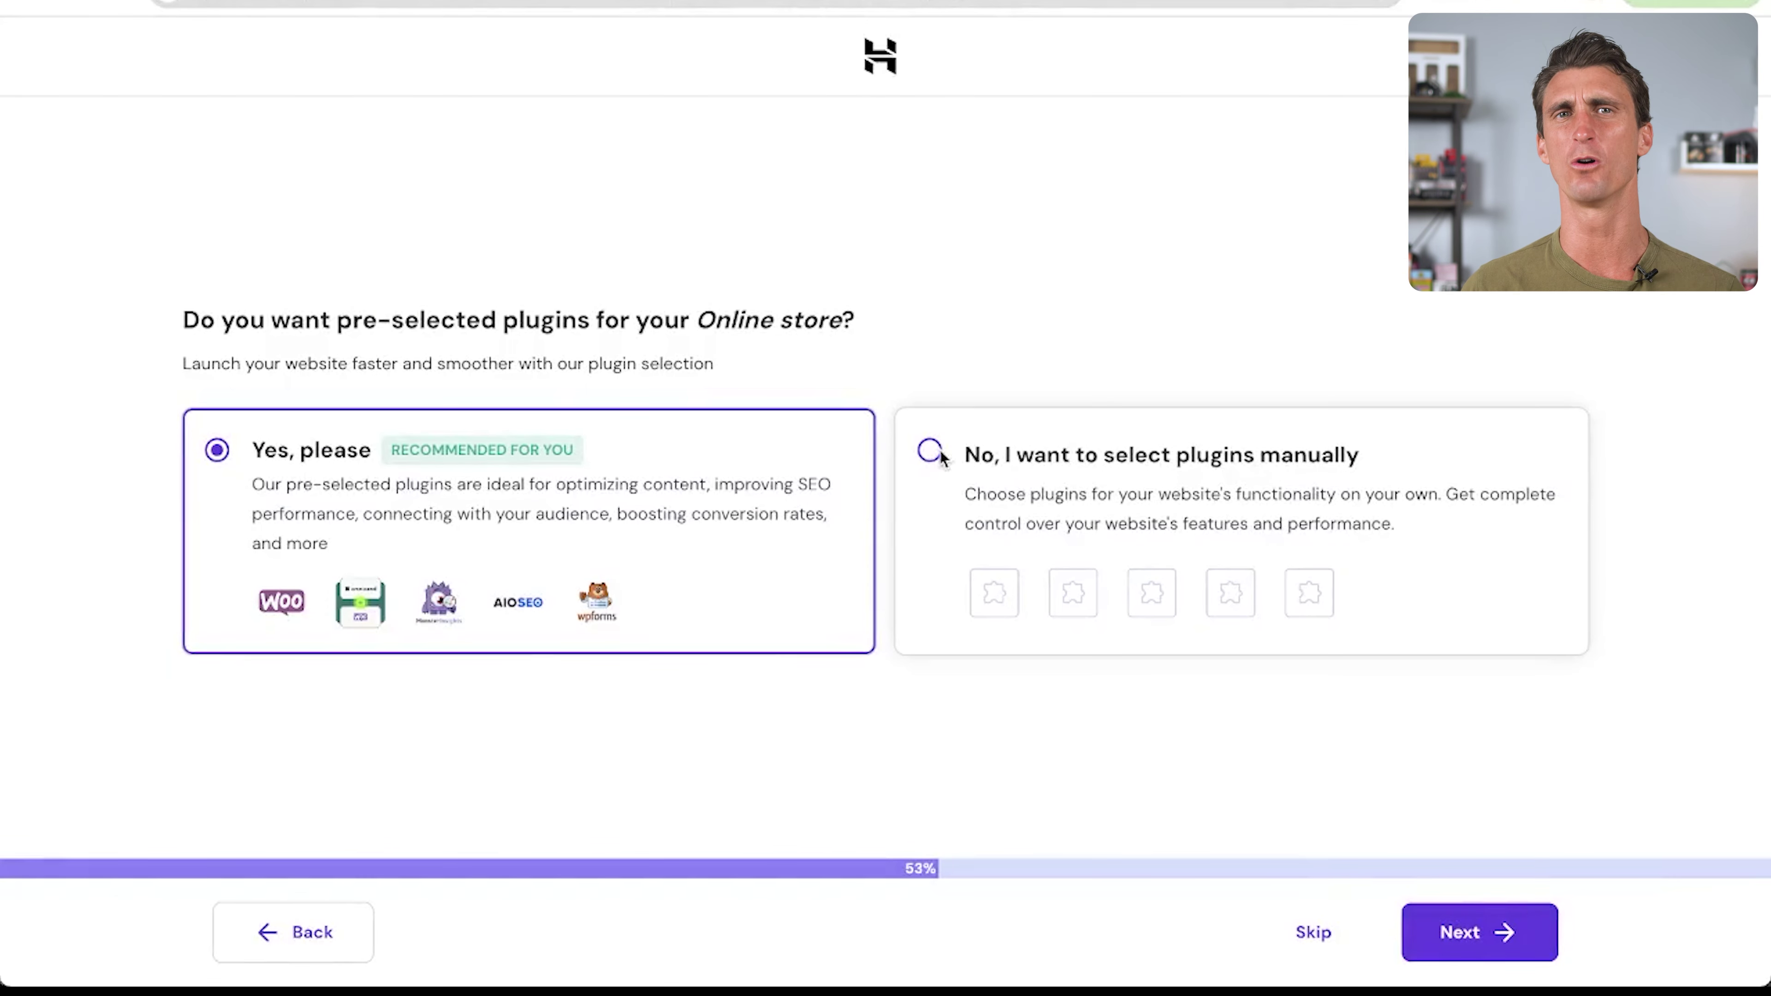
Opt for manual plugin selection and keep only WooCommerce, removing Omnisend email marketing, WPForms, All in One SEO and MonsterInsights
click(934, 453)
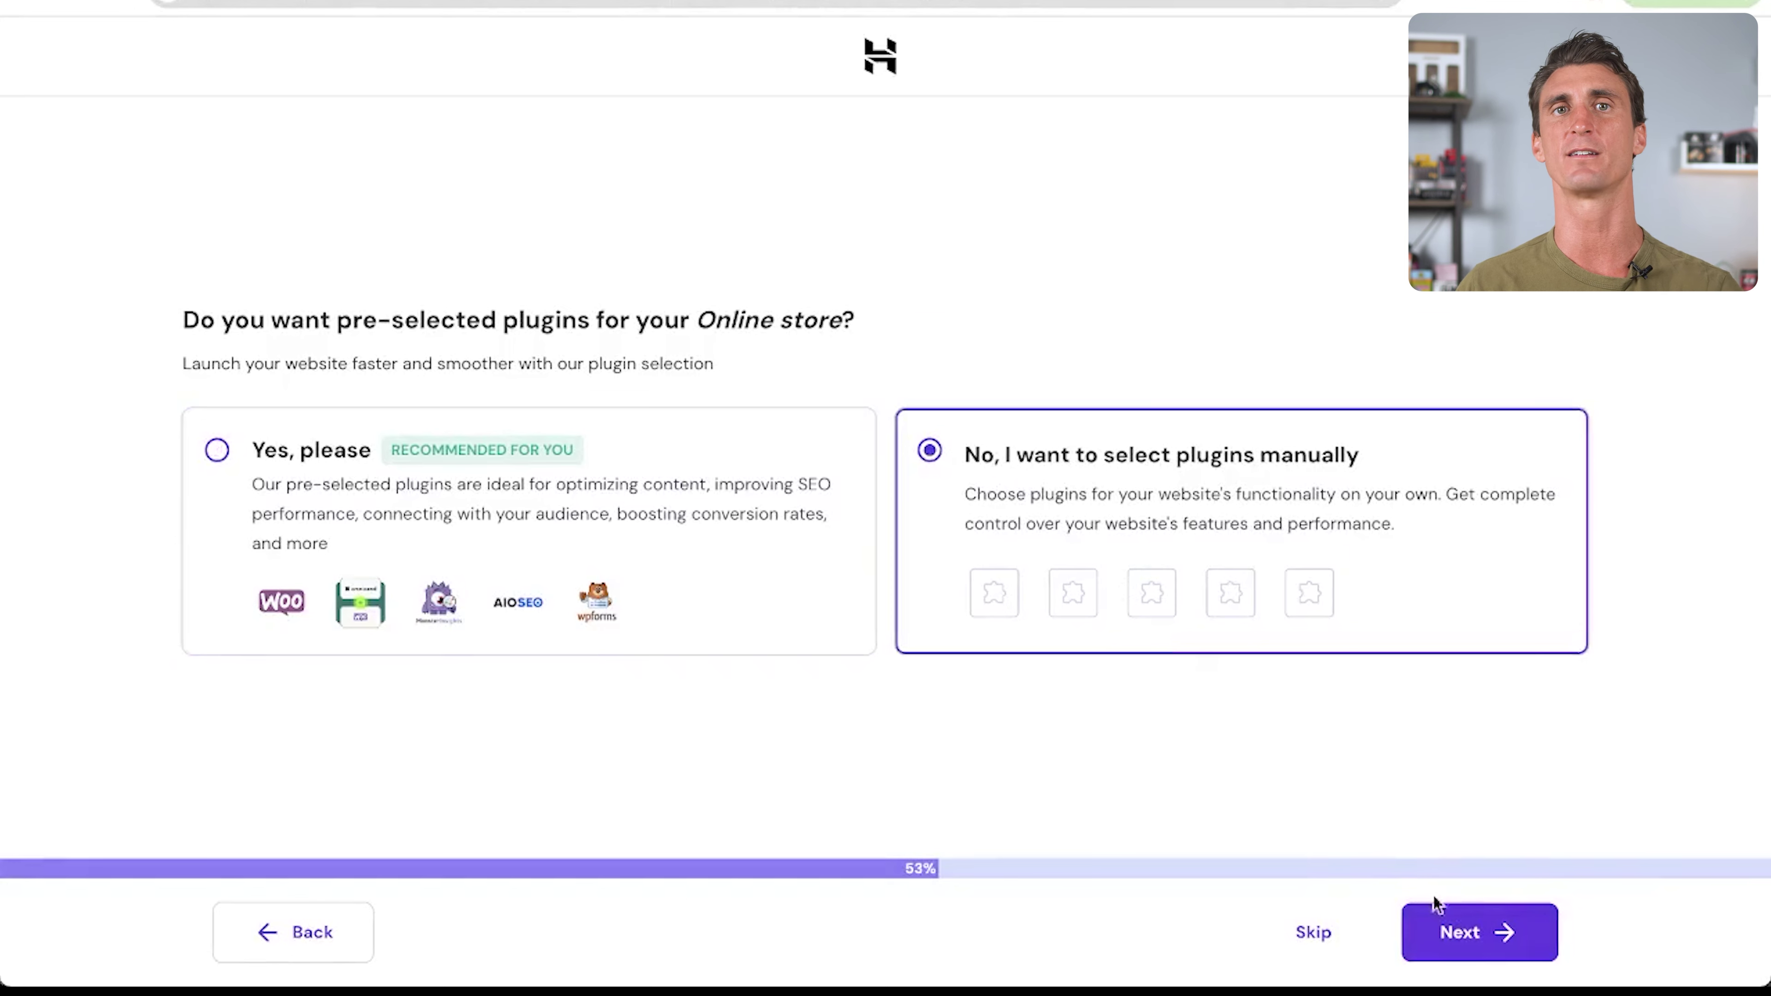
click(1450, 928)
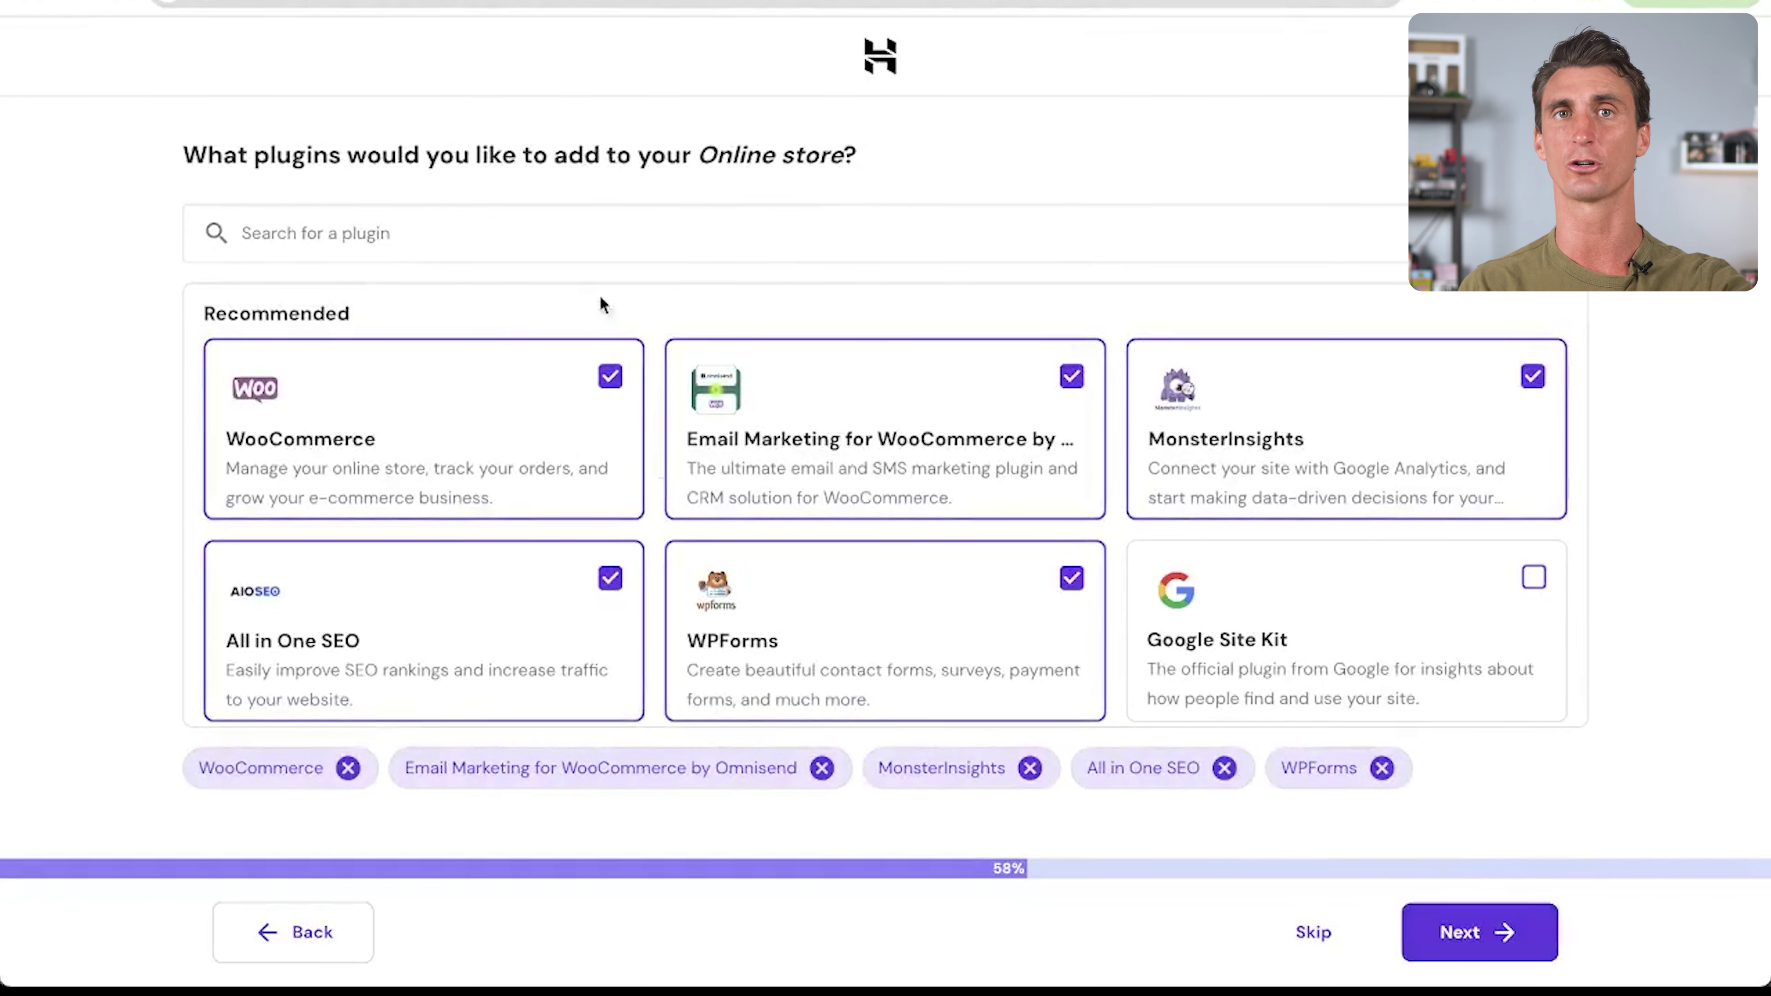
click(1072, 376)
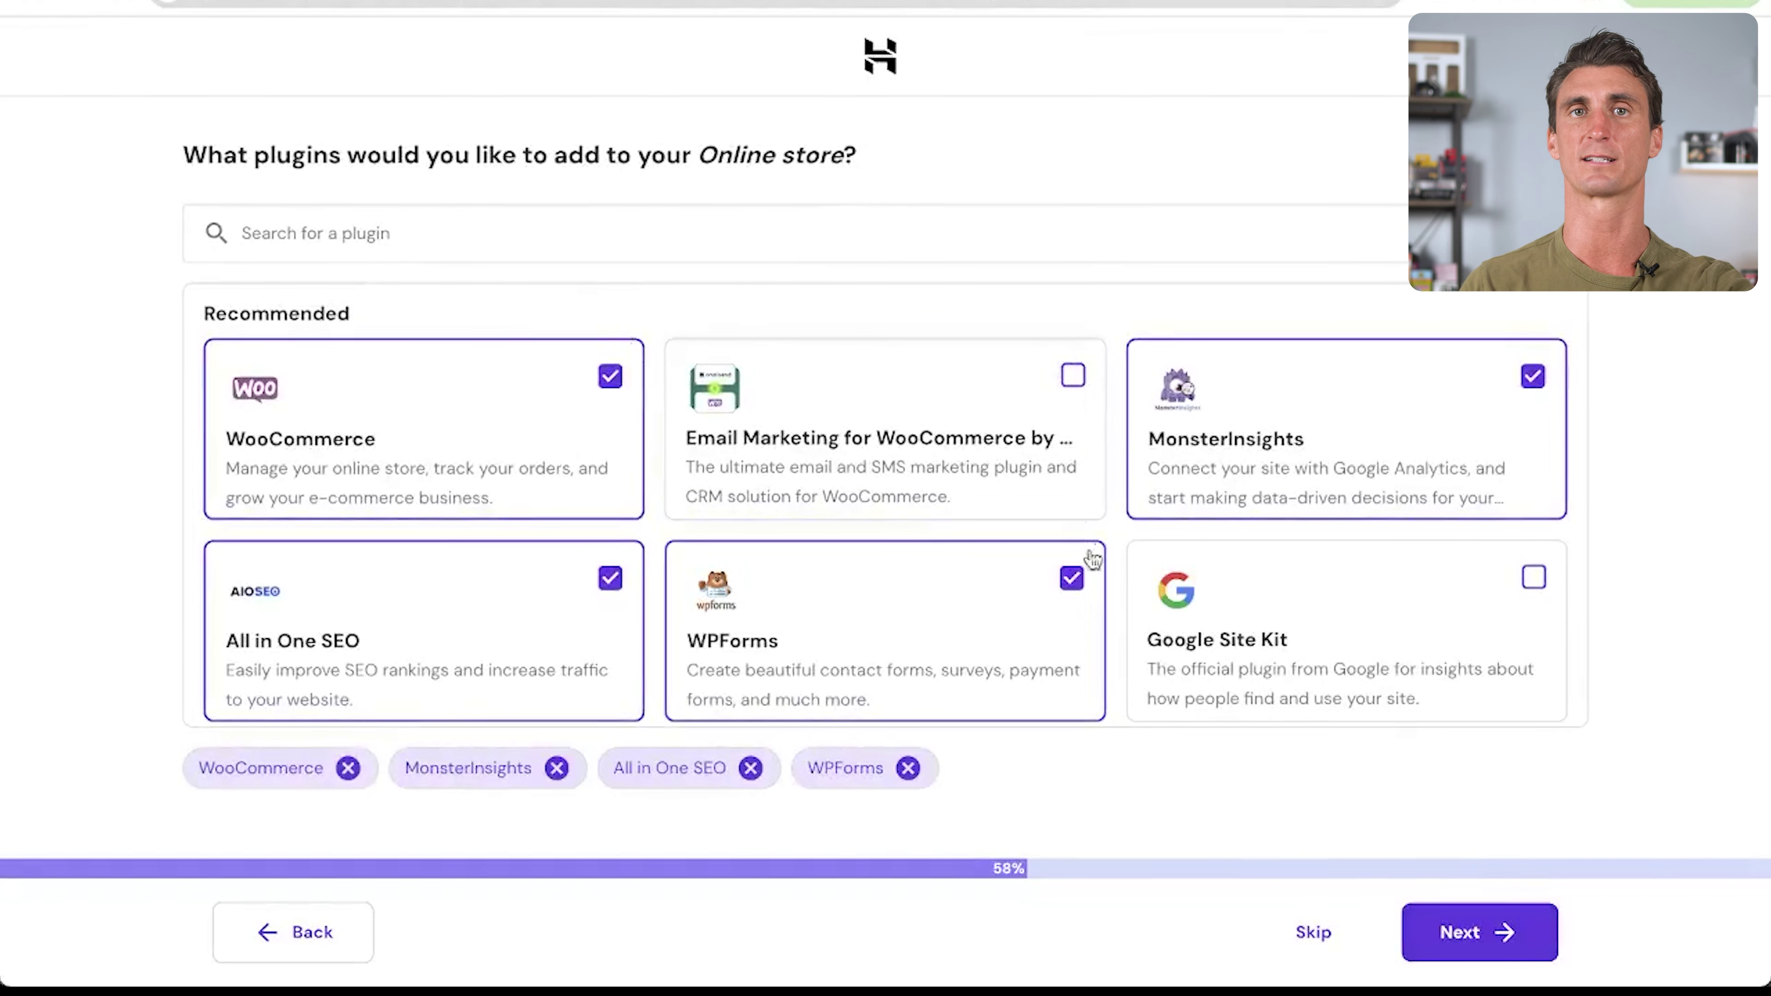
click(1072, 577)
click(611, 578)
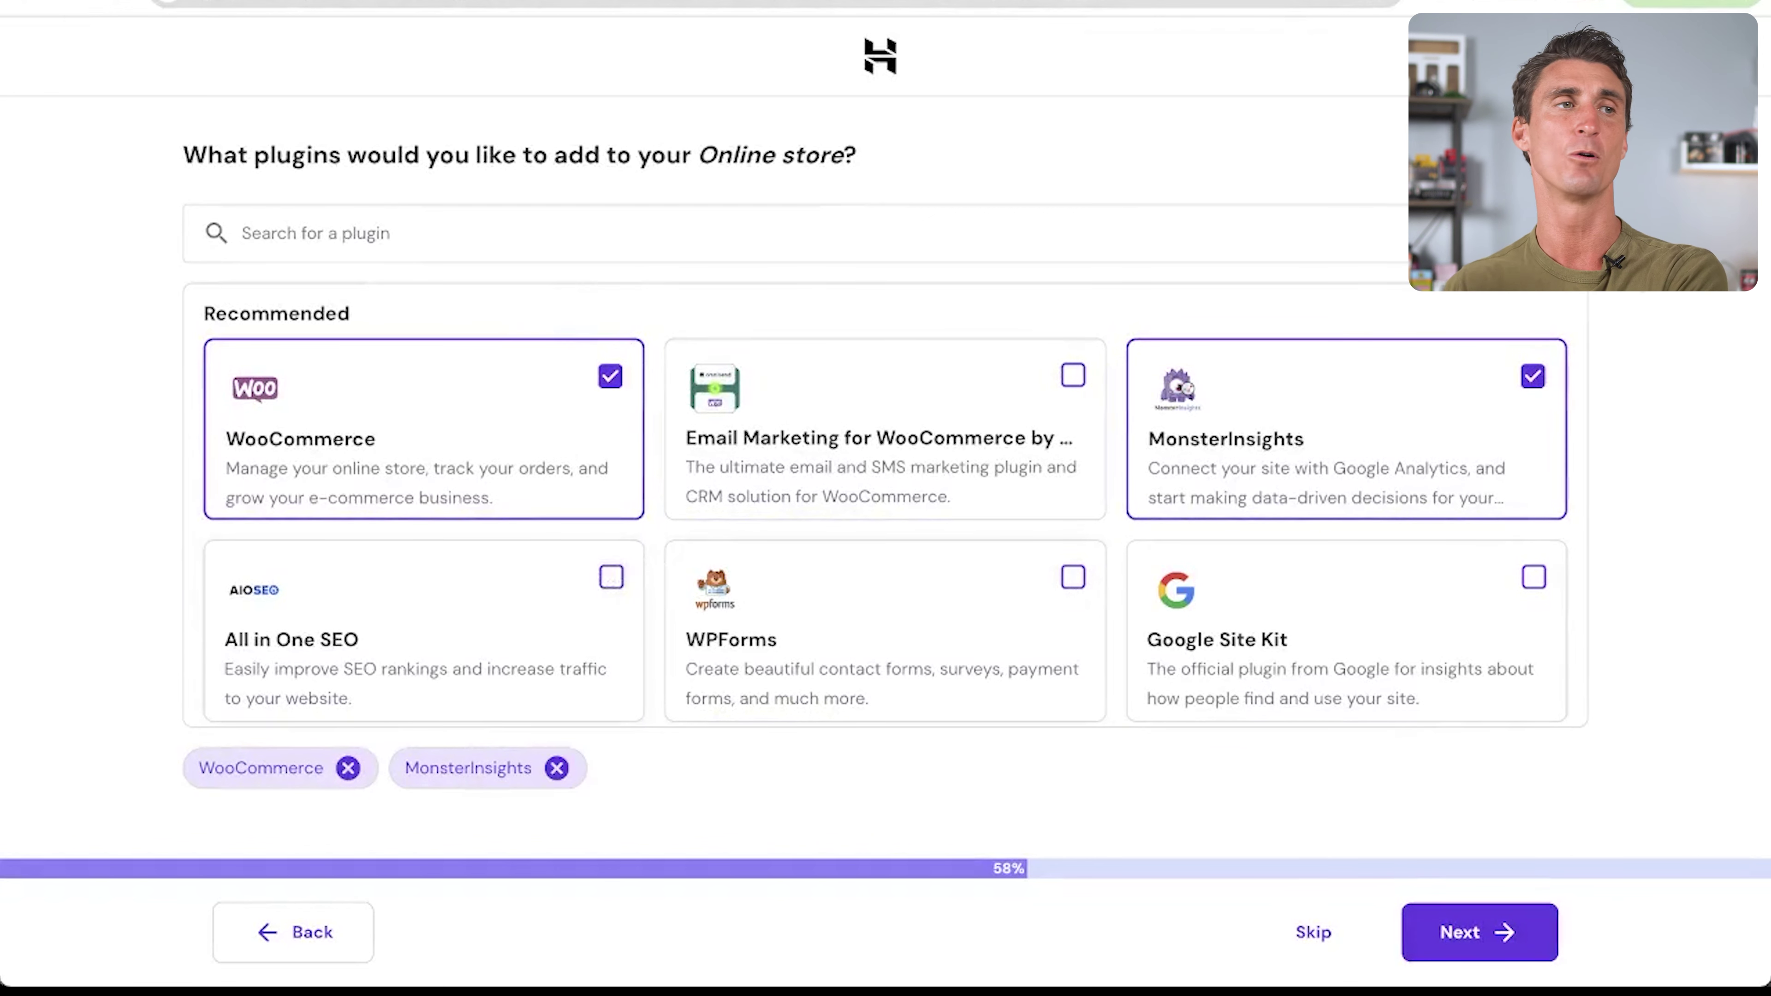
click(1534, 377)
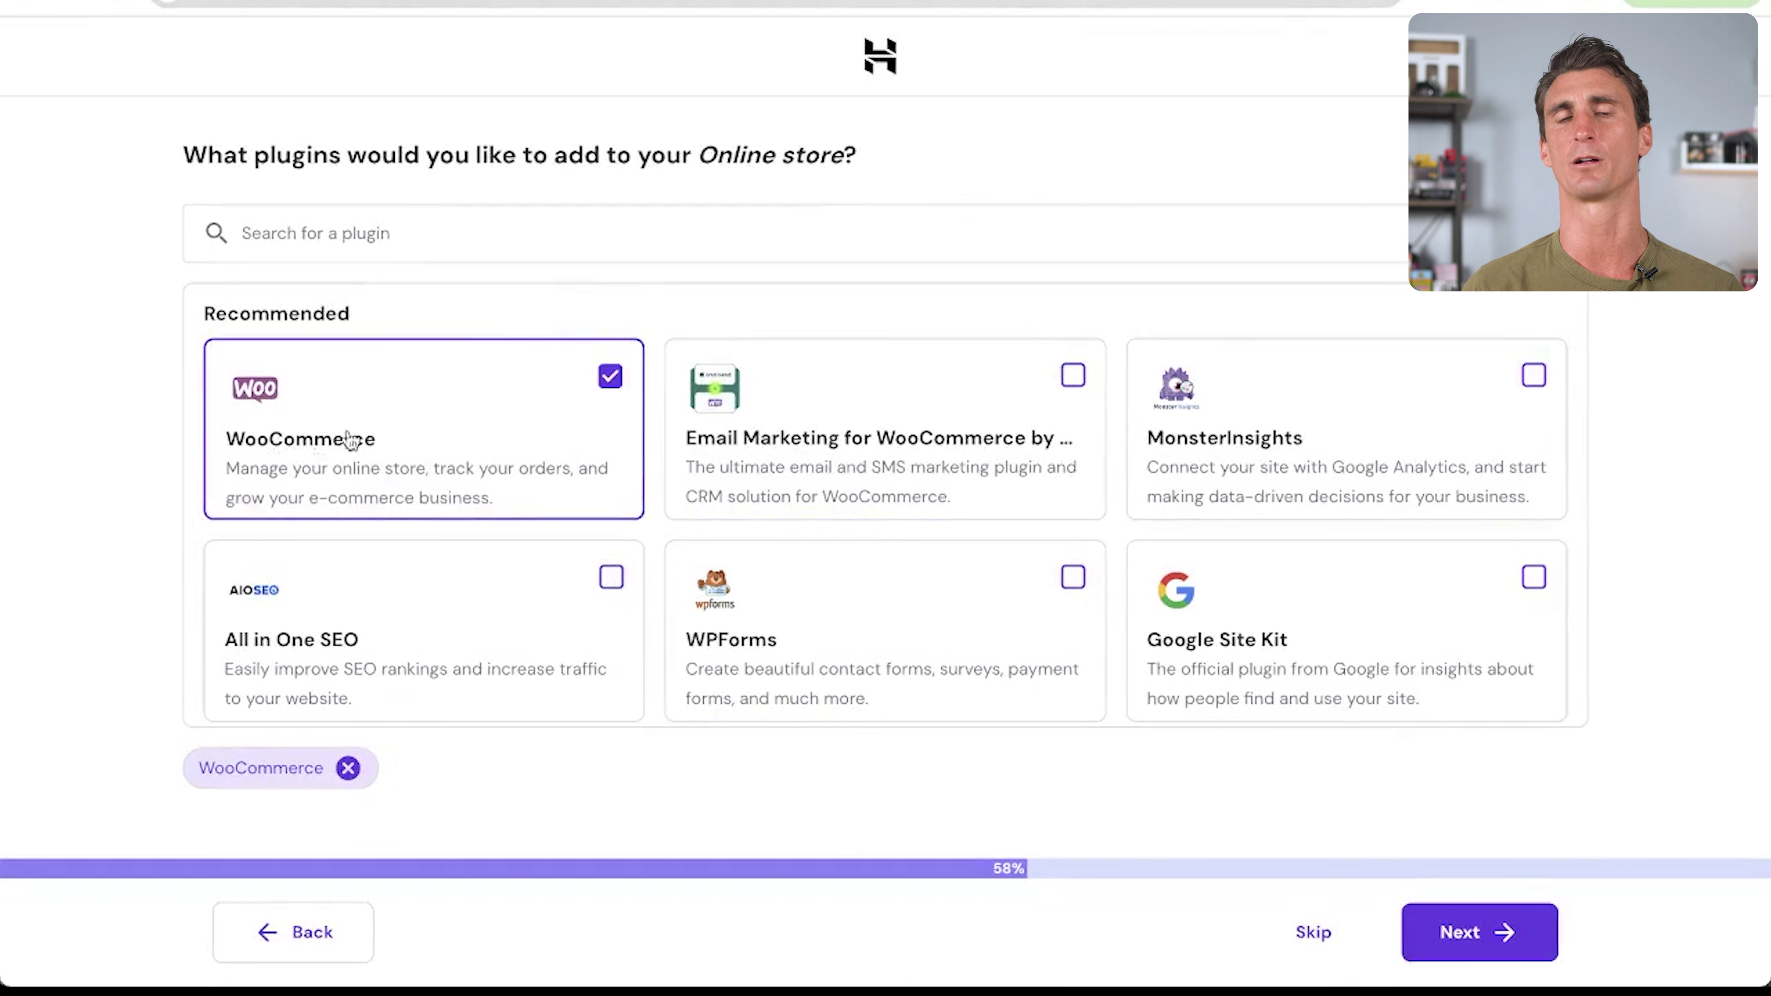
click(1455, 937)
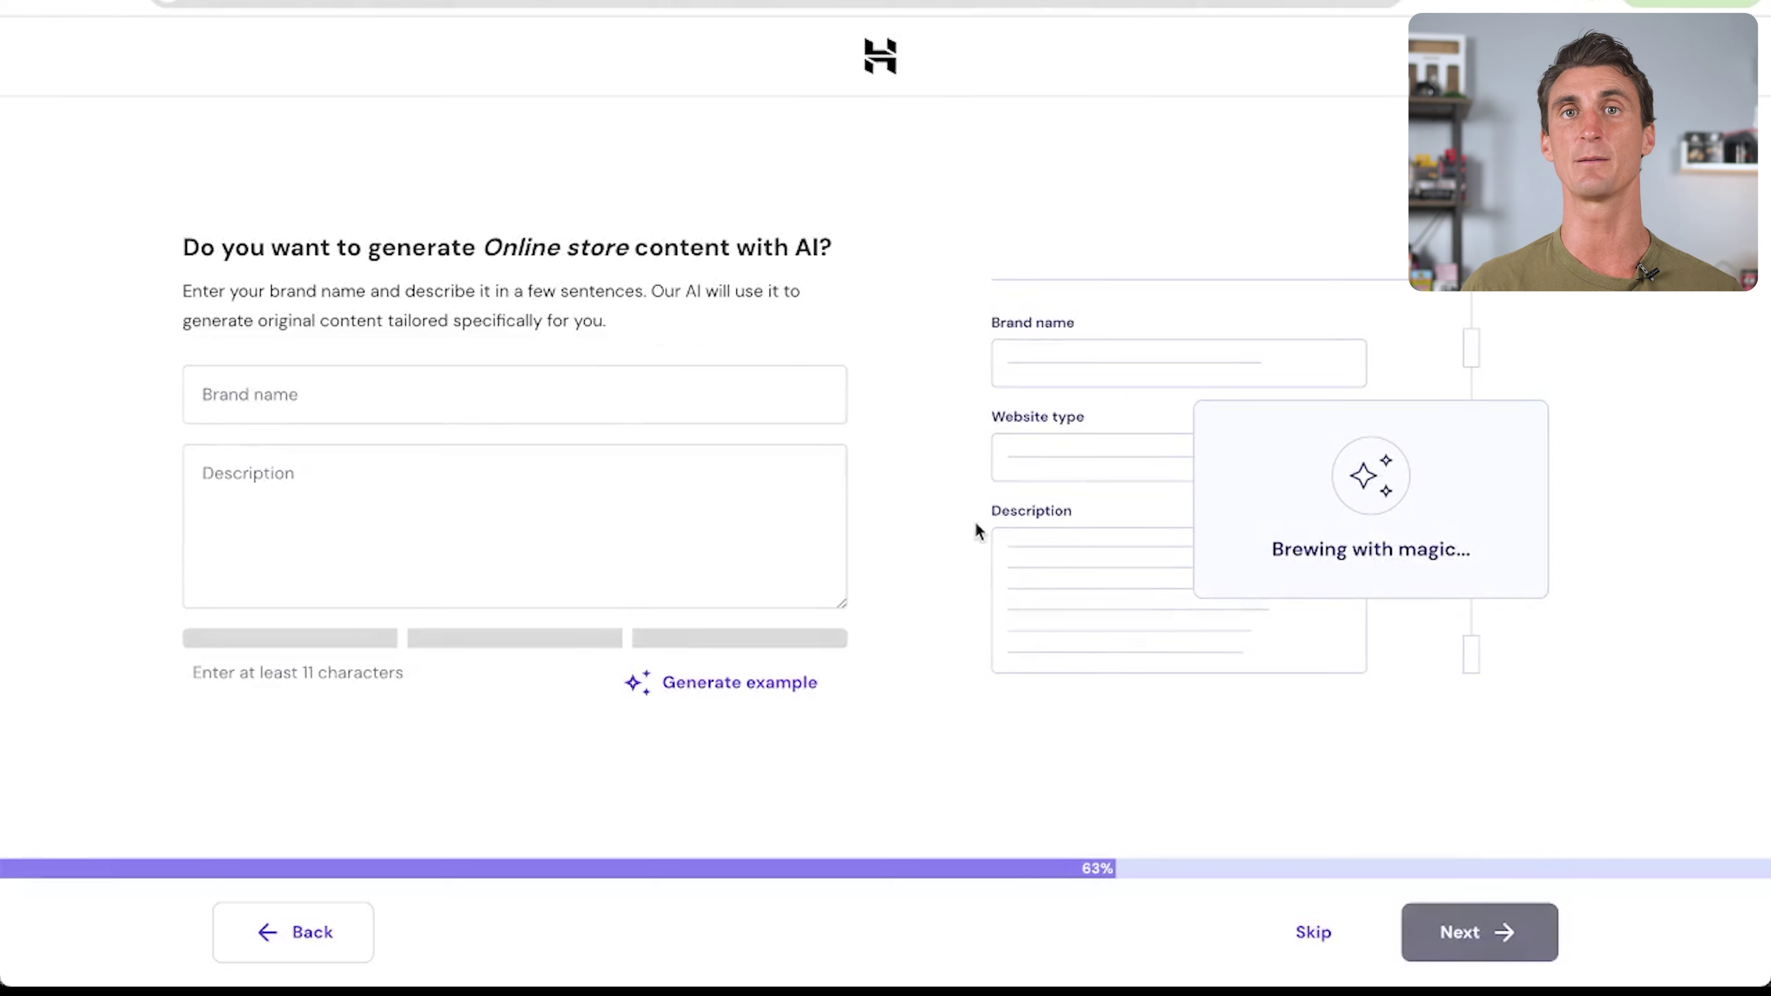
Skip the AI content generation and enter carnivore-electrolytes.com as the website's domain name
click(1321, 938)
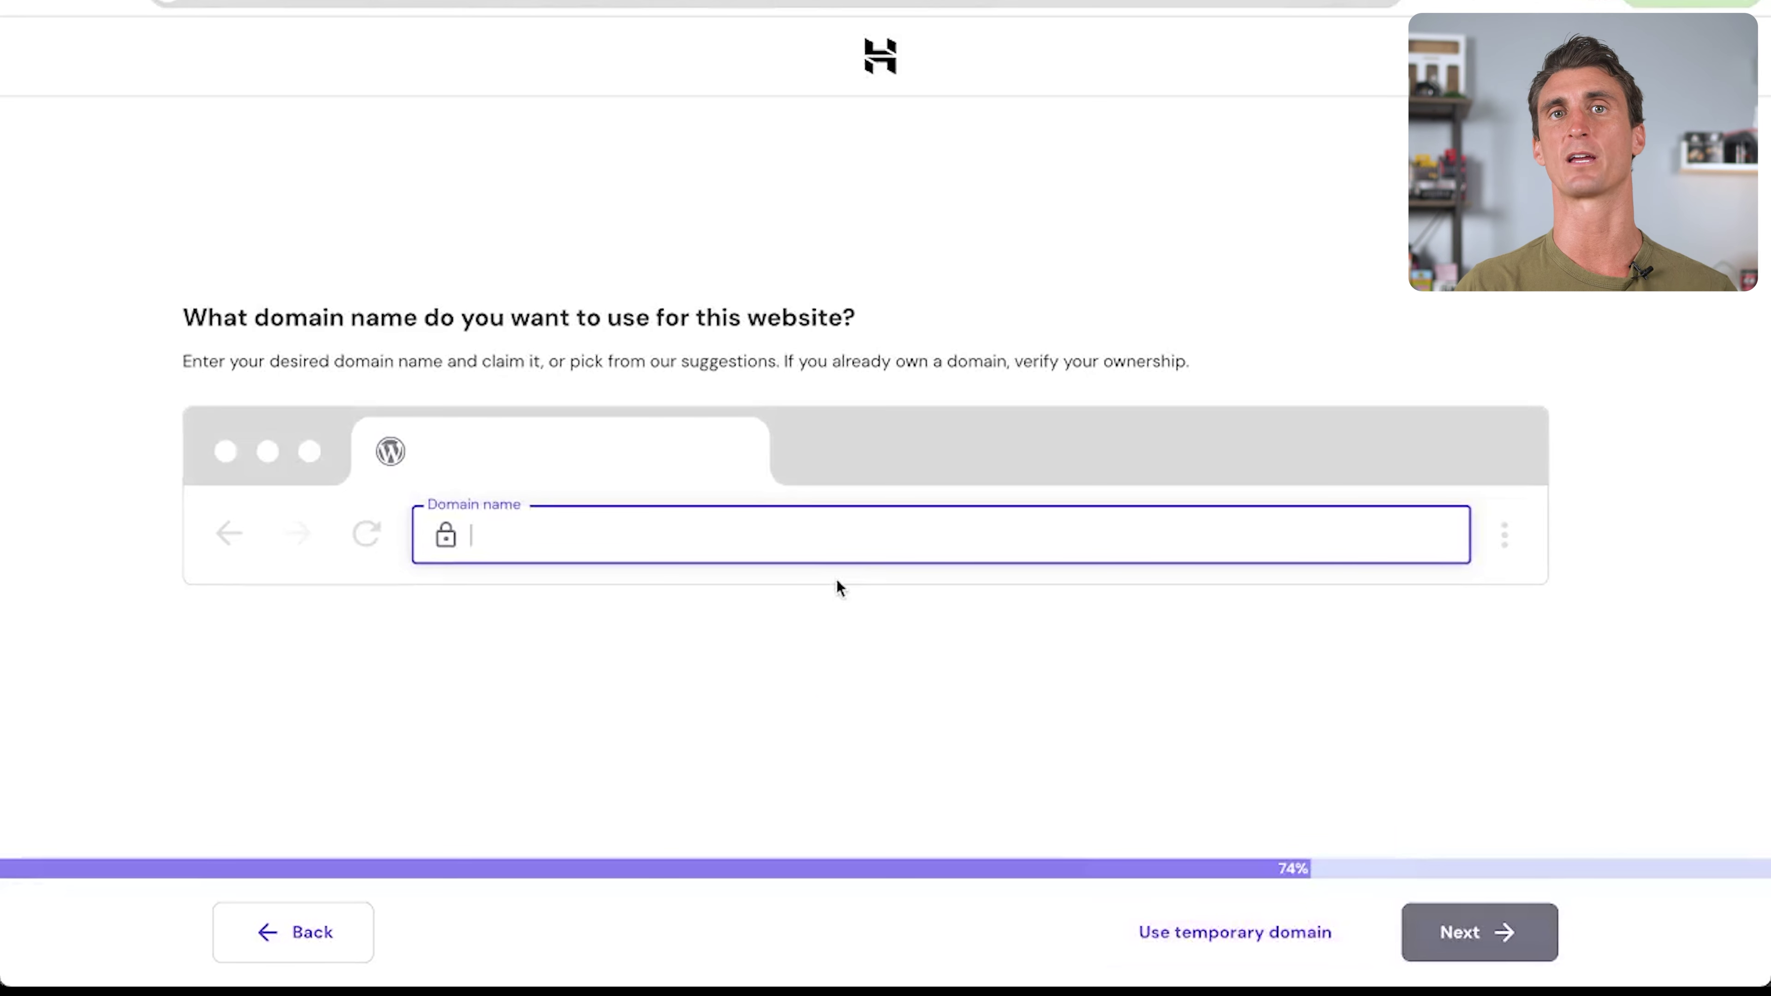
text(carnivoreelectro)
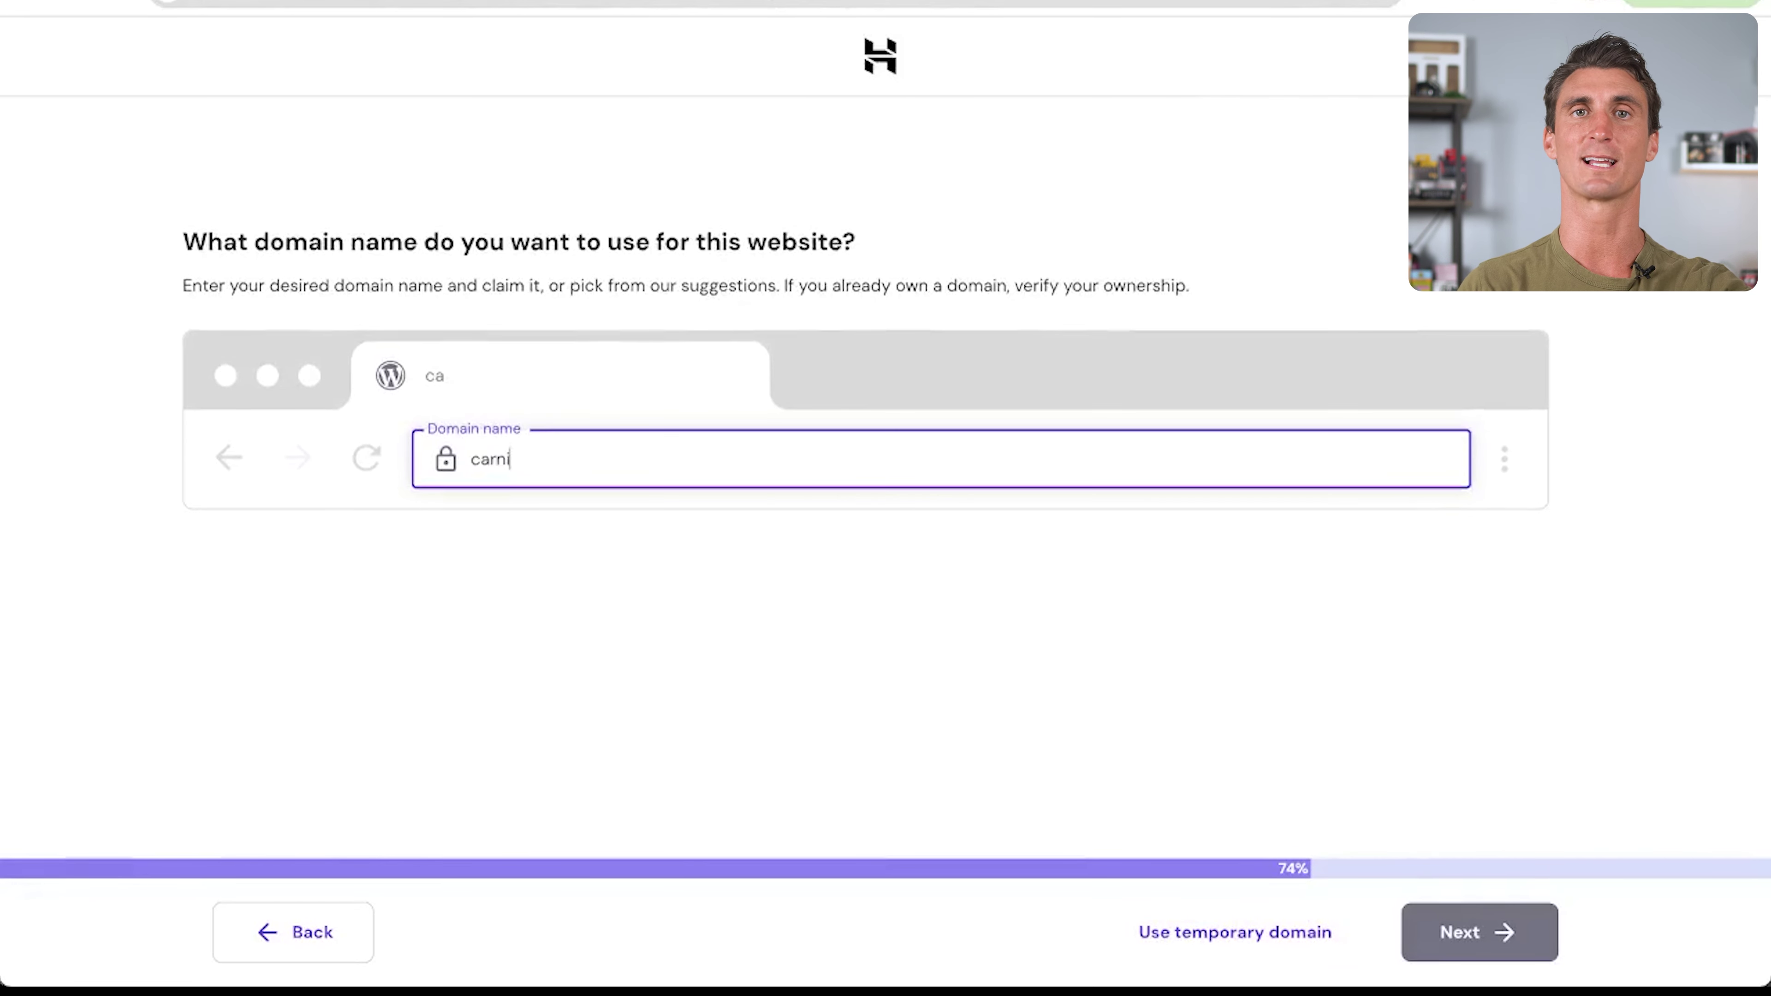
text(lytes.com)
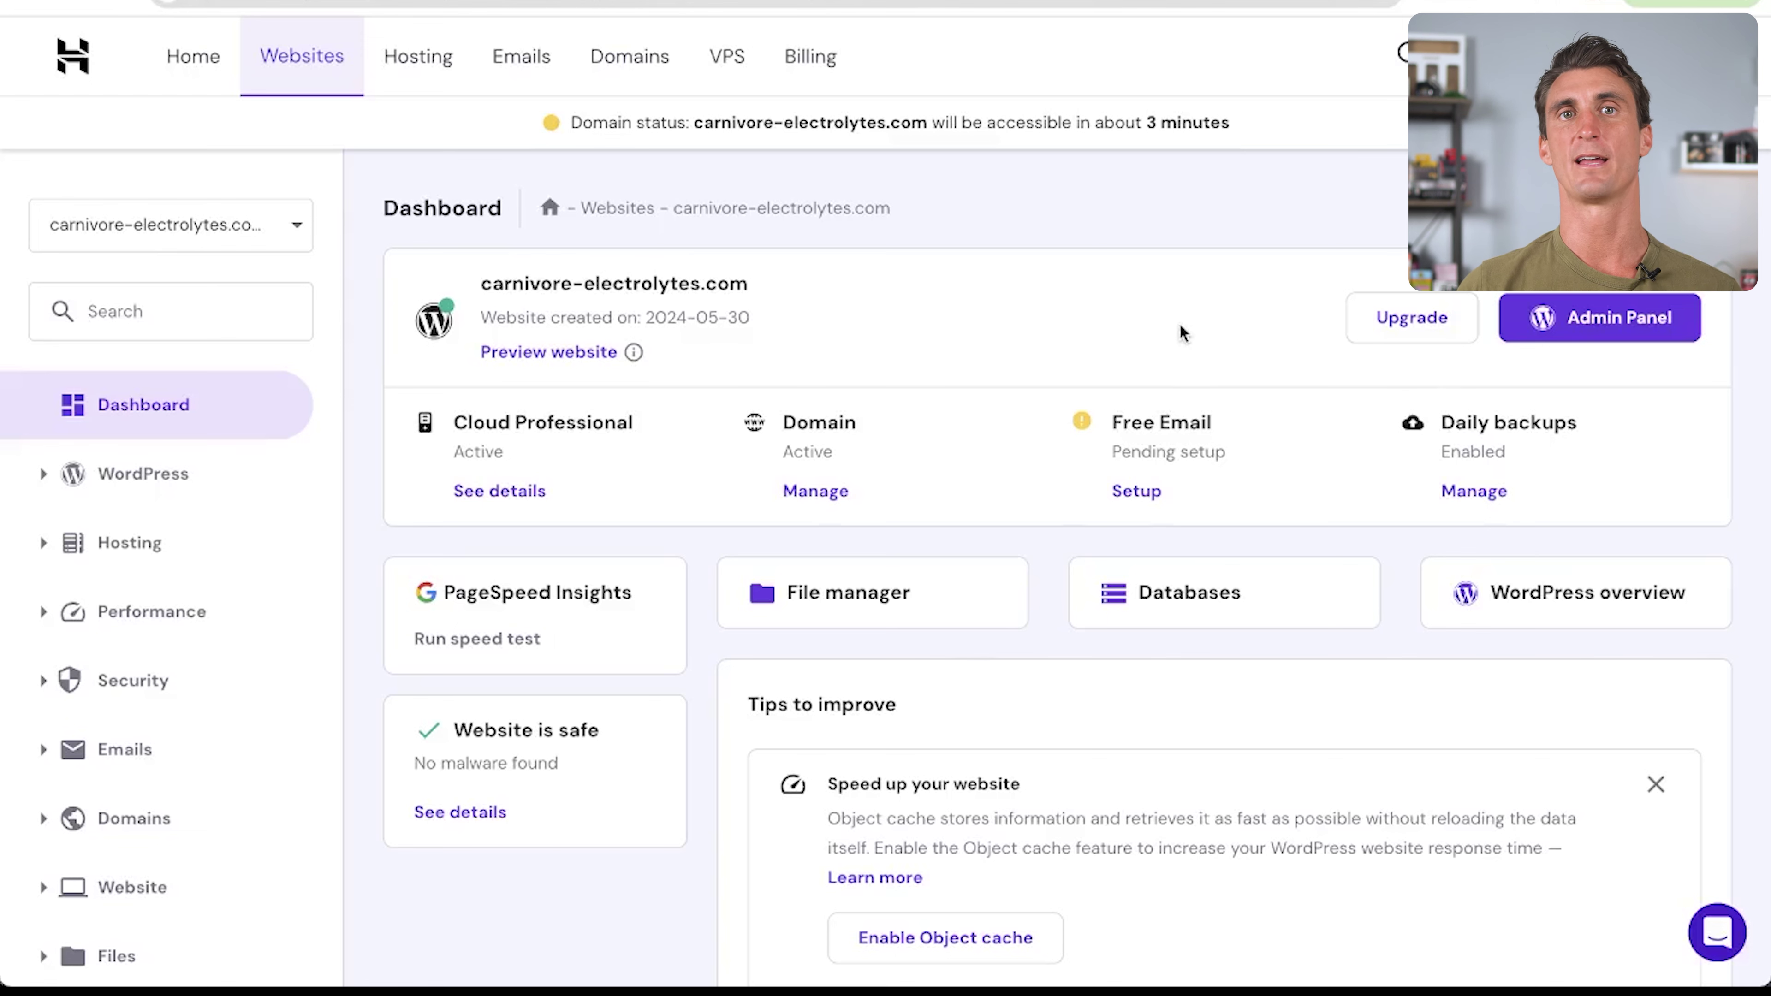
Open the WordPress overview for carnivore-electrolytes.com from the website dashboard and enter its WordPress admin panel
scroll(129, 873, down, 5)
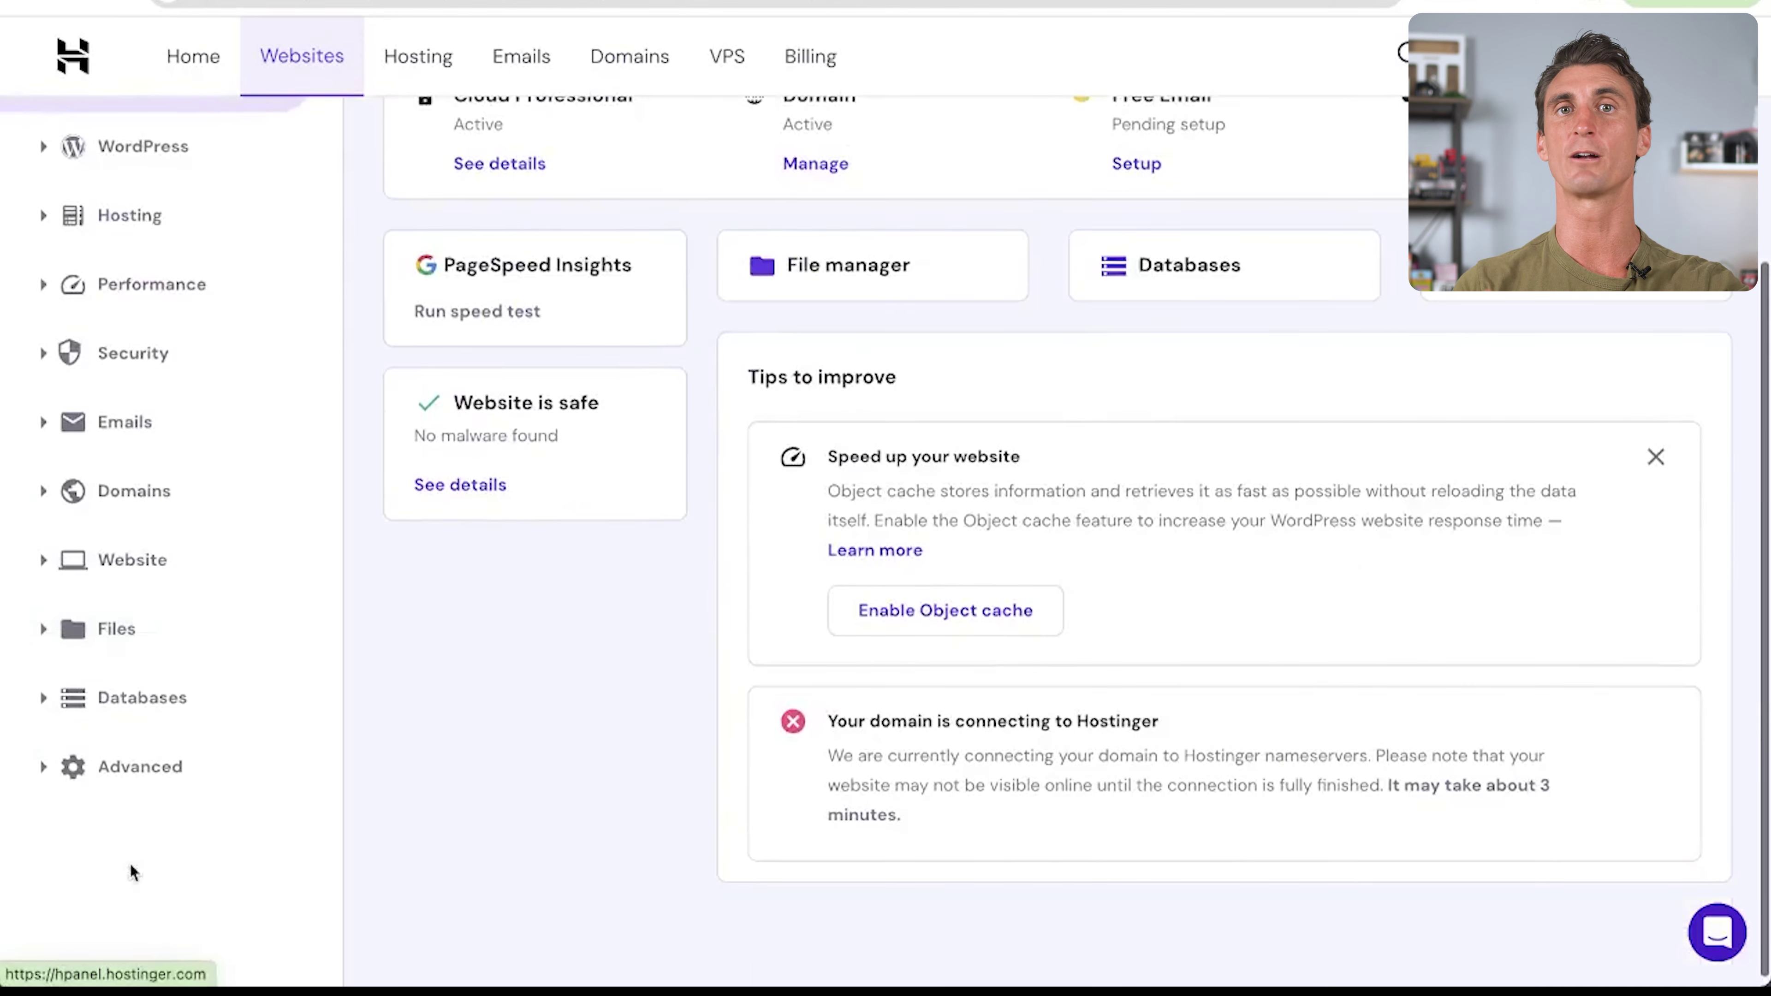
click(126, 560)
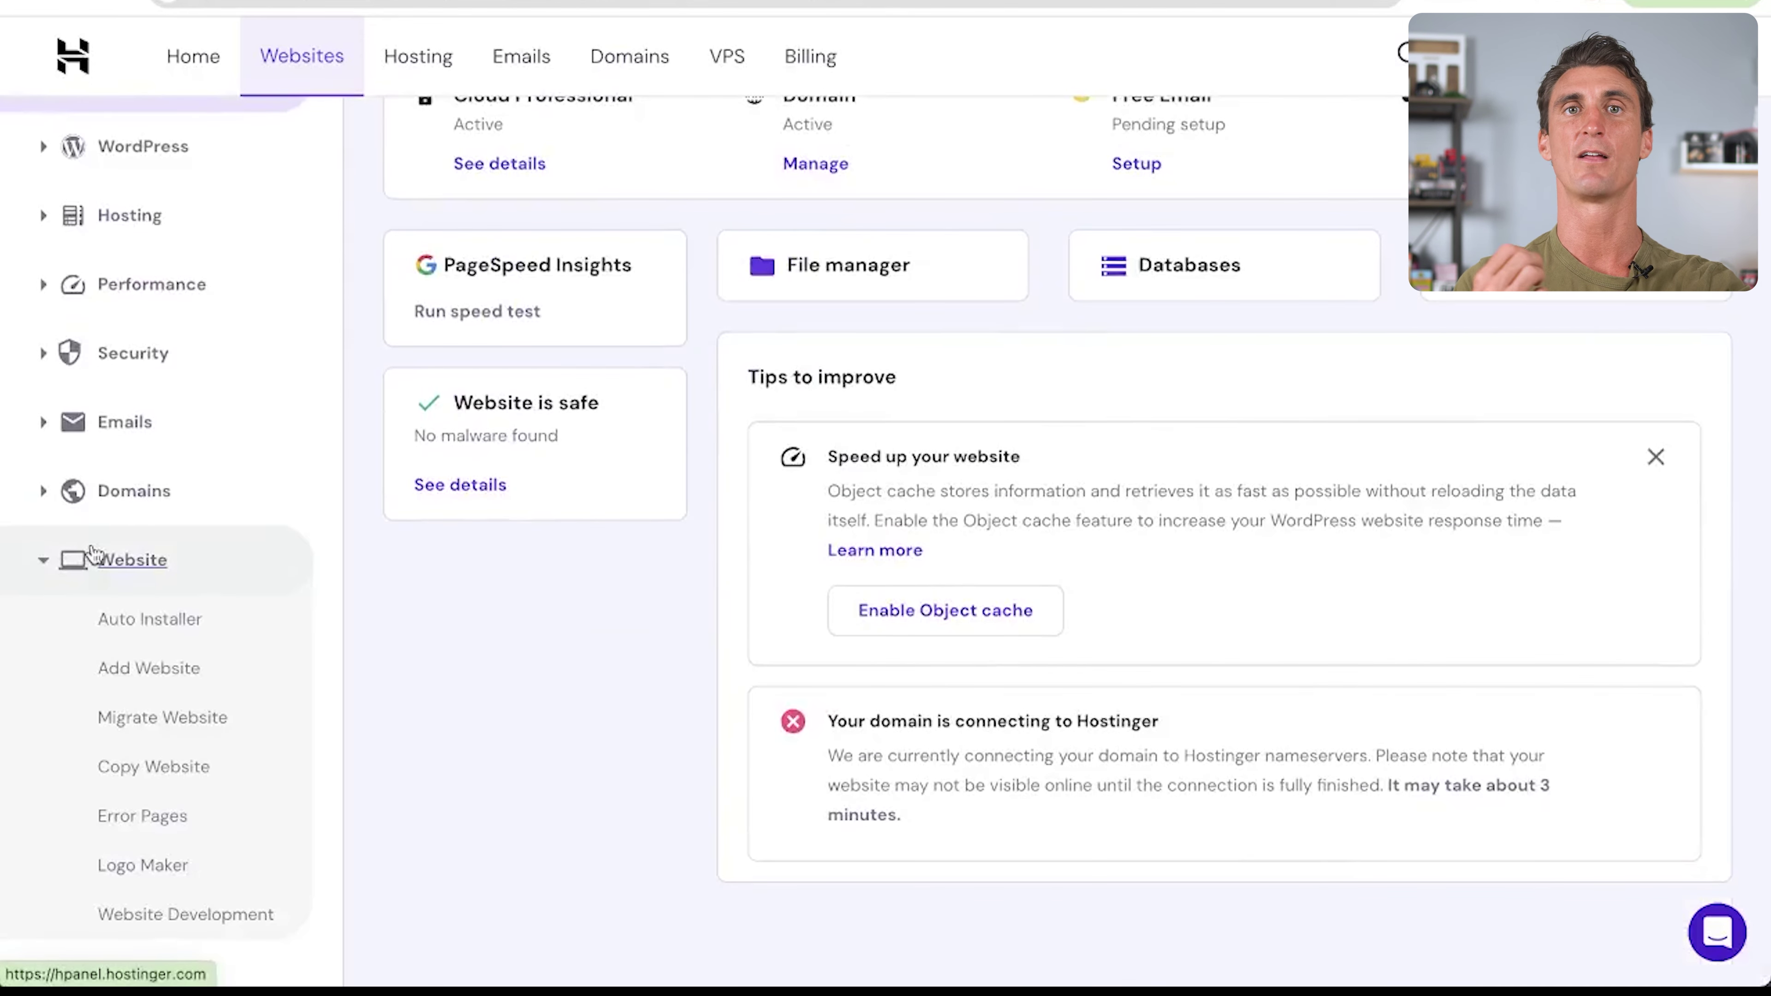
click(148, 621)
click(858, 729)
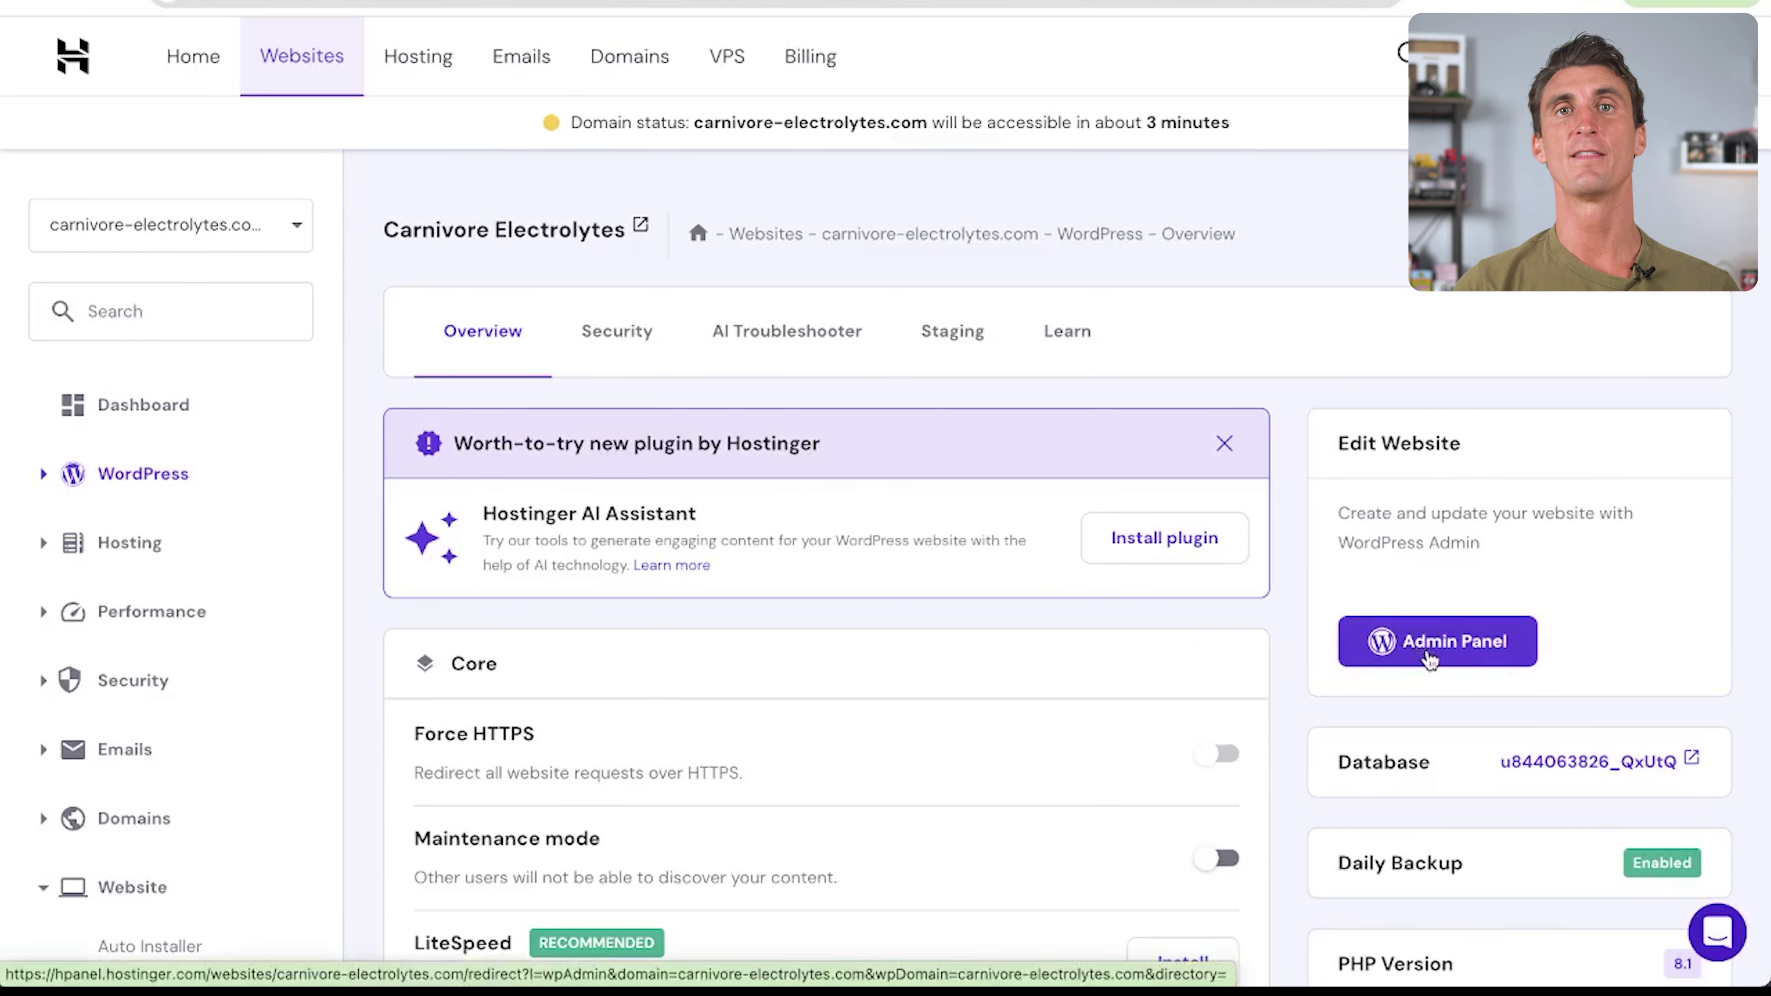
click(1430, 656)
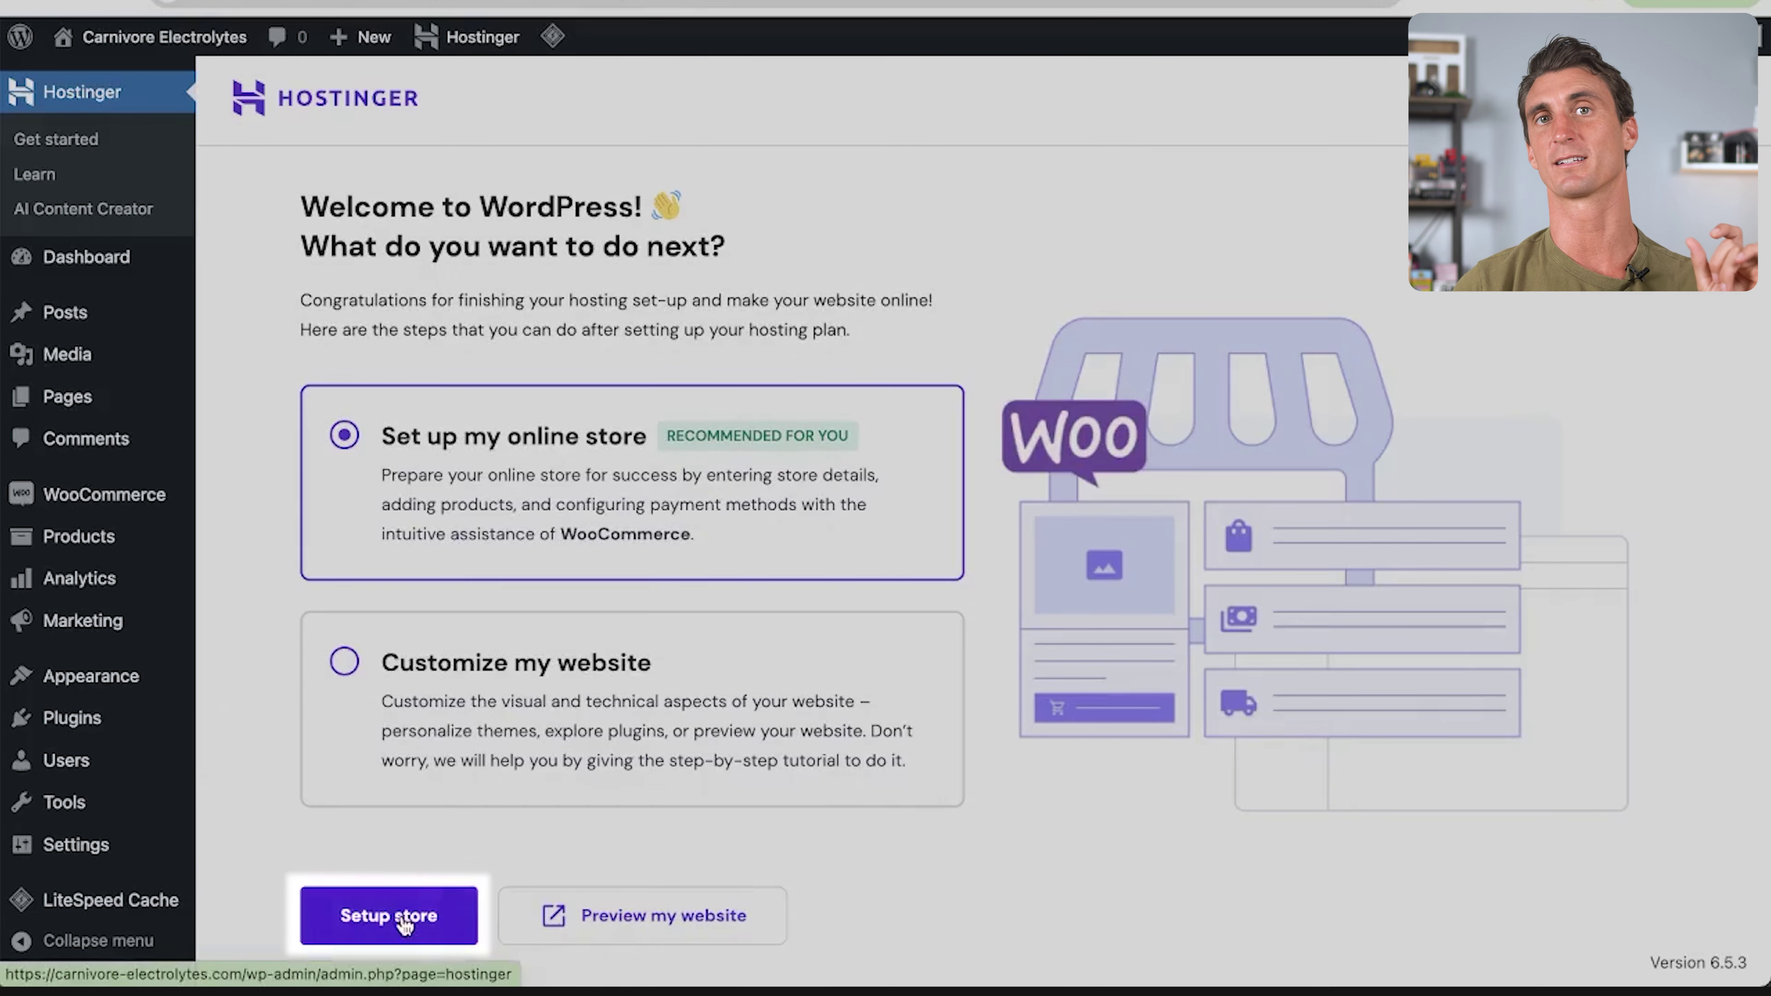
Start the WooCommerce store setup and answer that the business is just starting
click(405, 921)
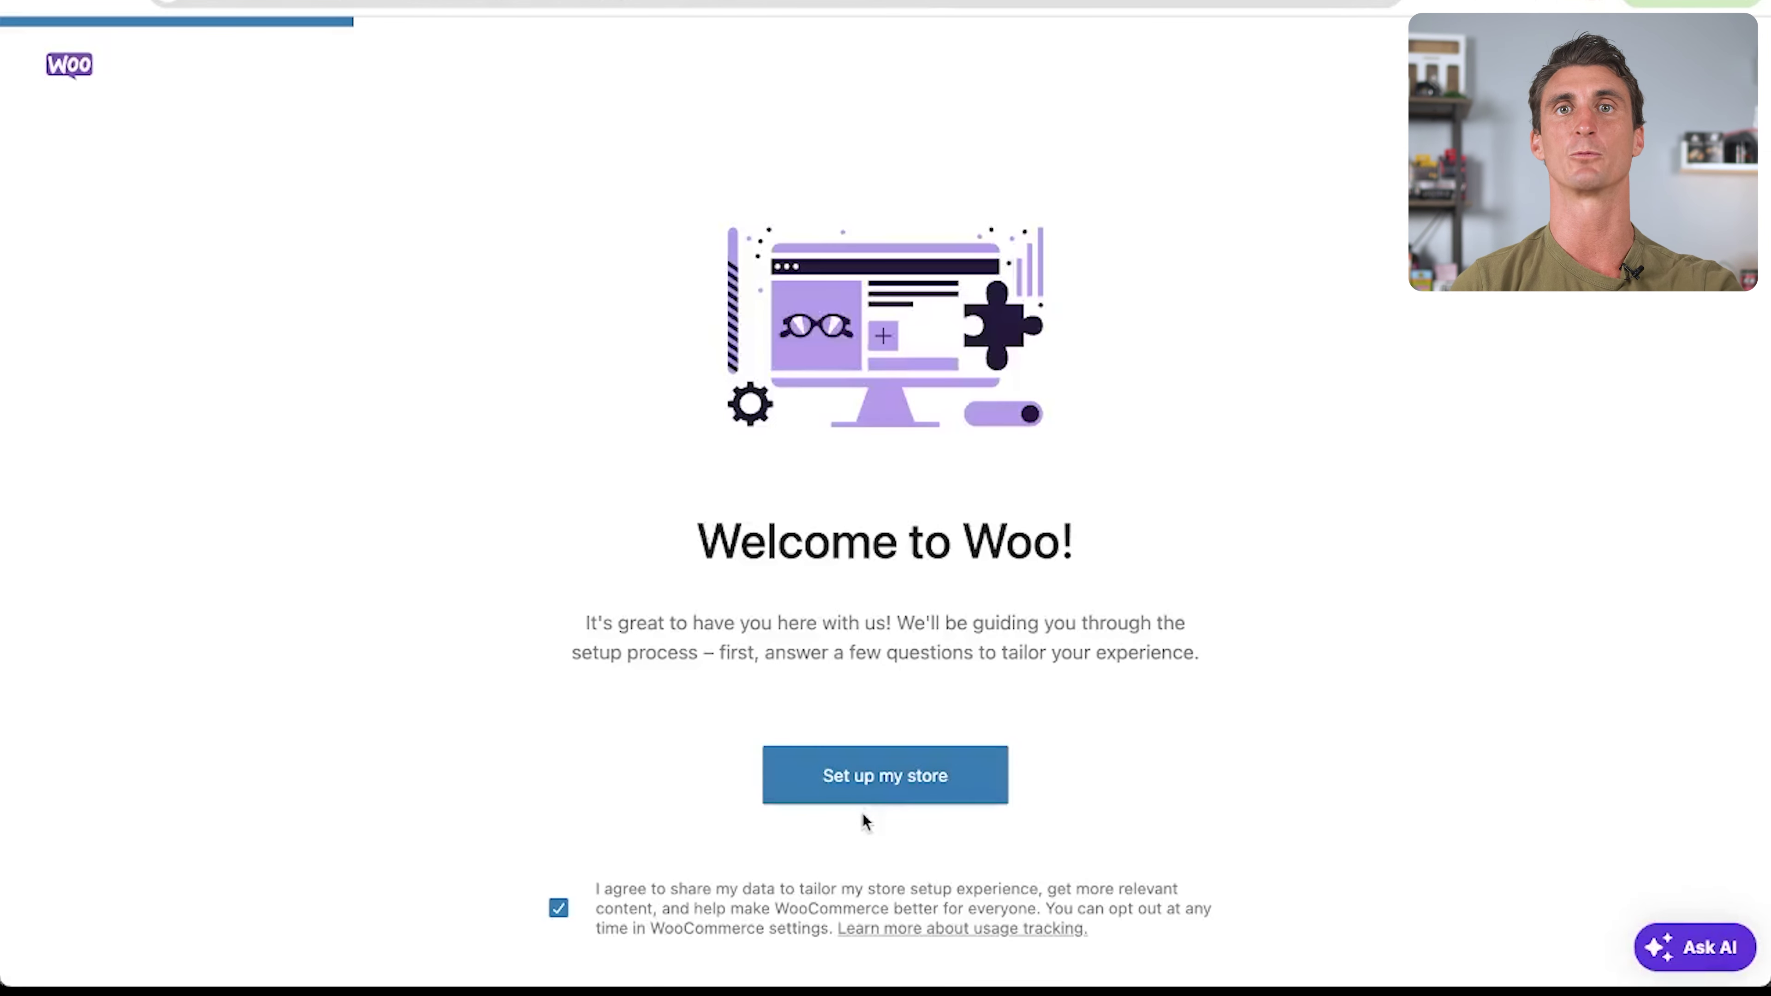
click(871, 785)
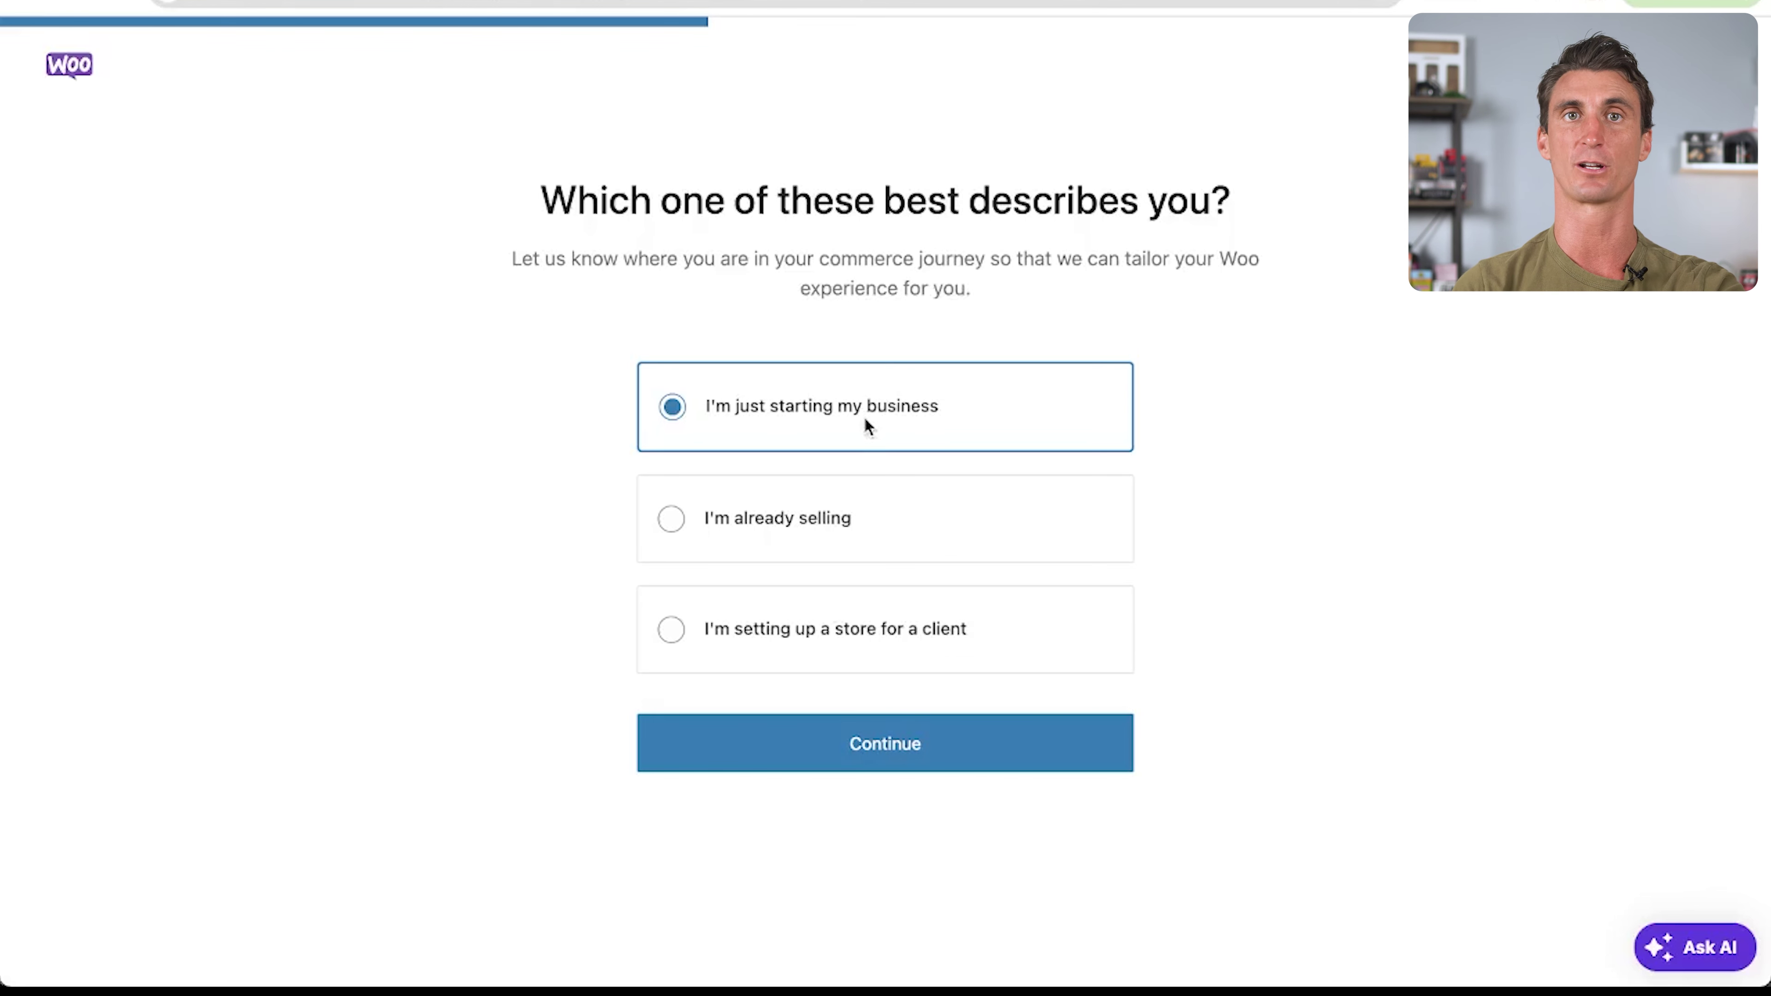
click(880, 741)
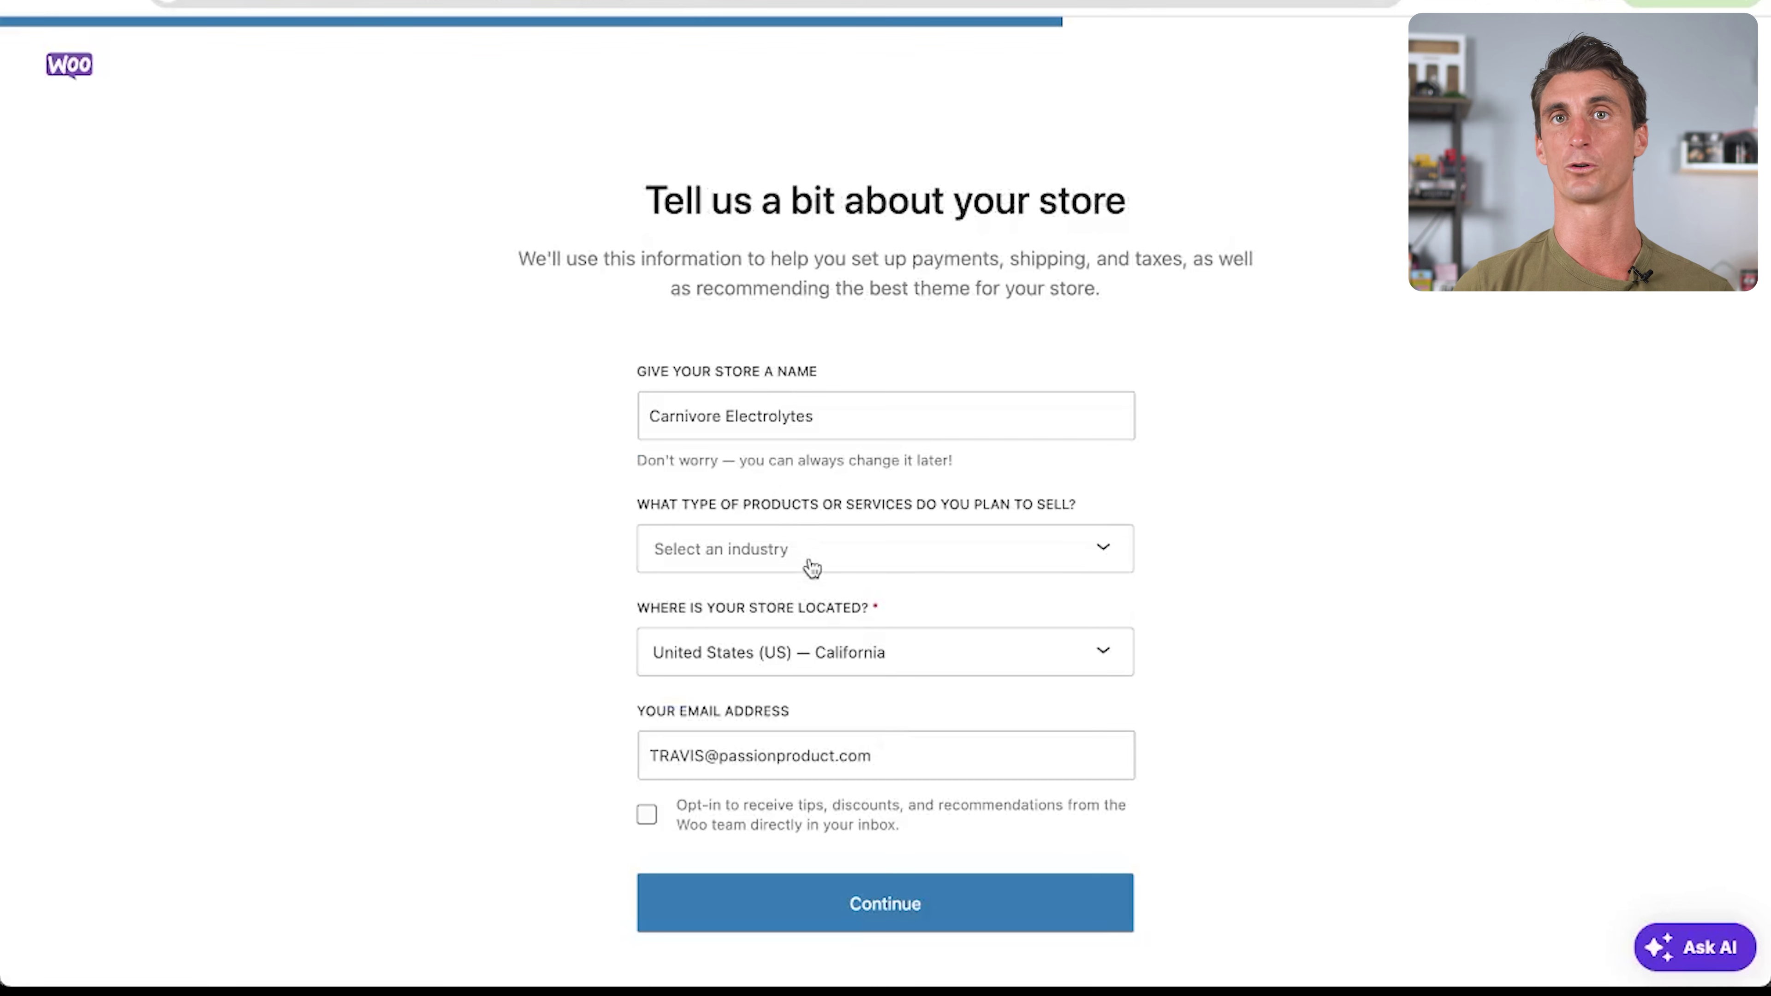
Set the store's product type to Health and beauty and submit the store details
click(812, 569)
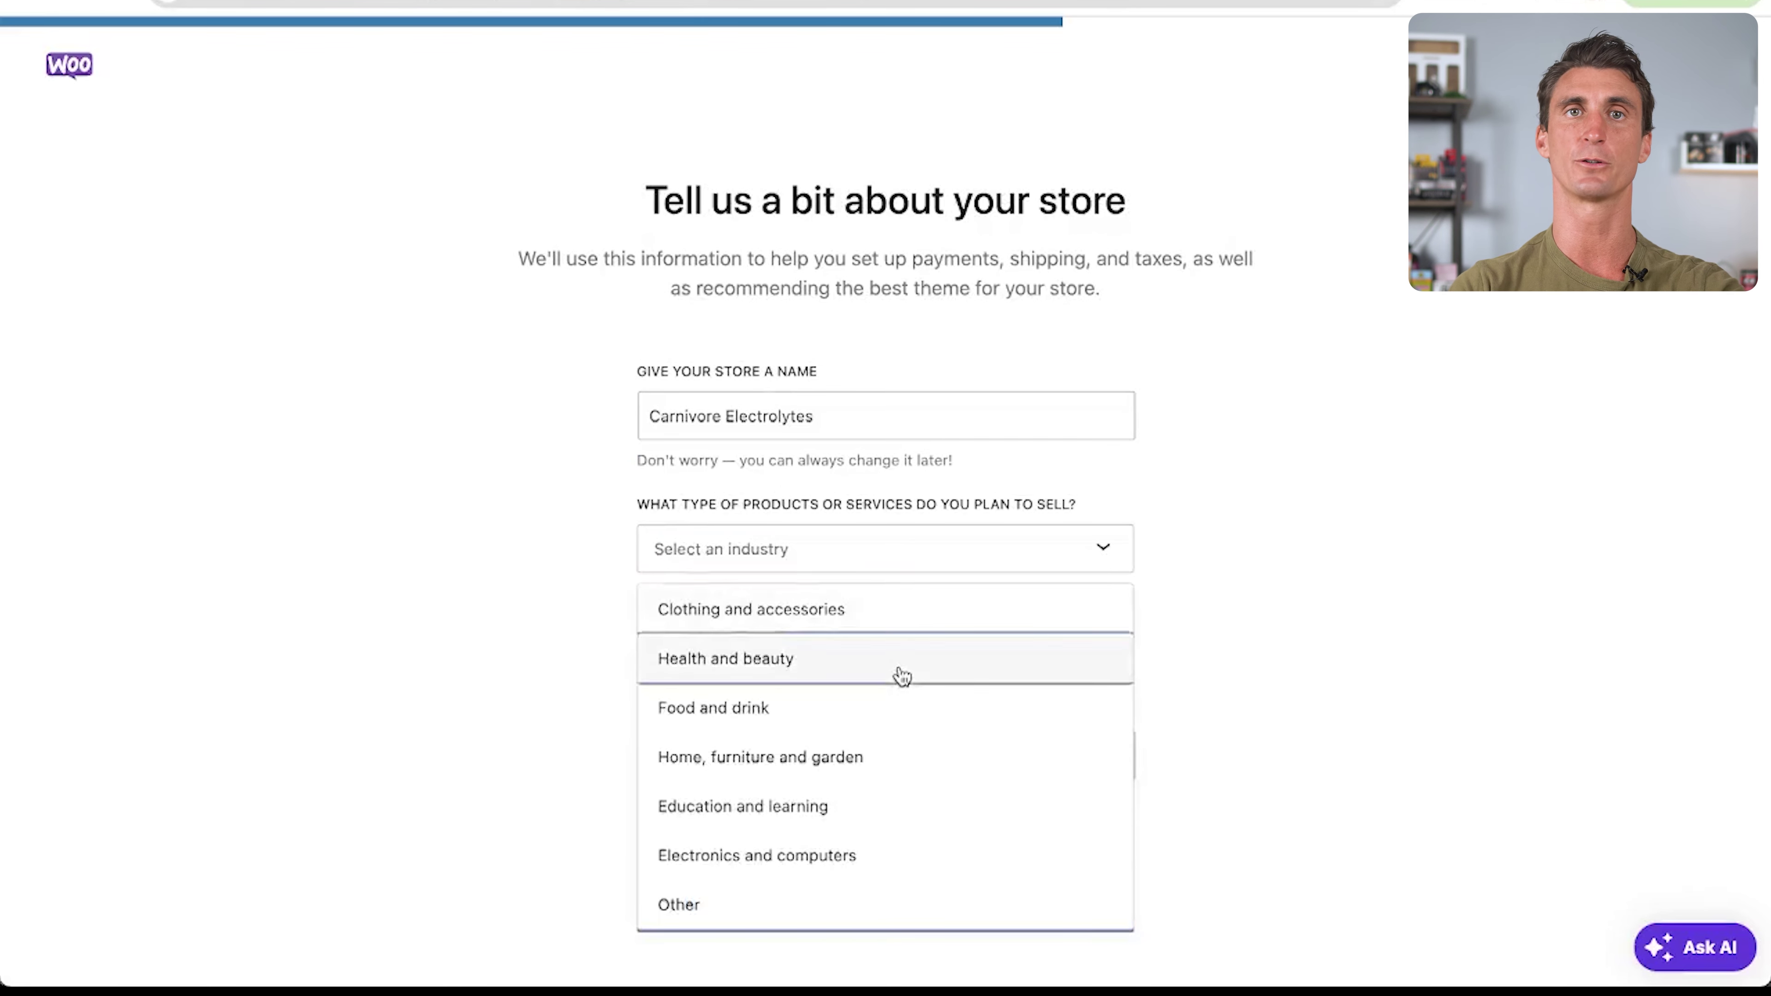
click(900, 674)
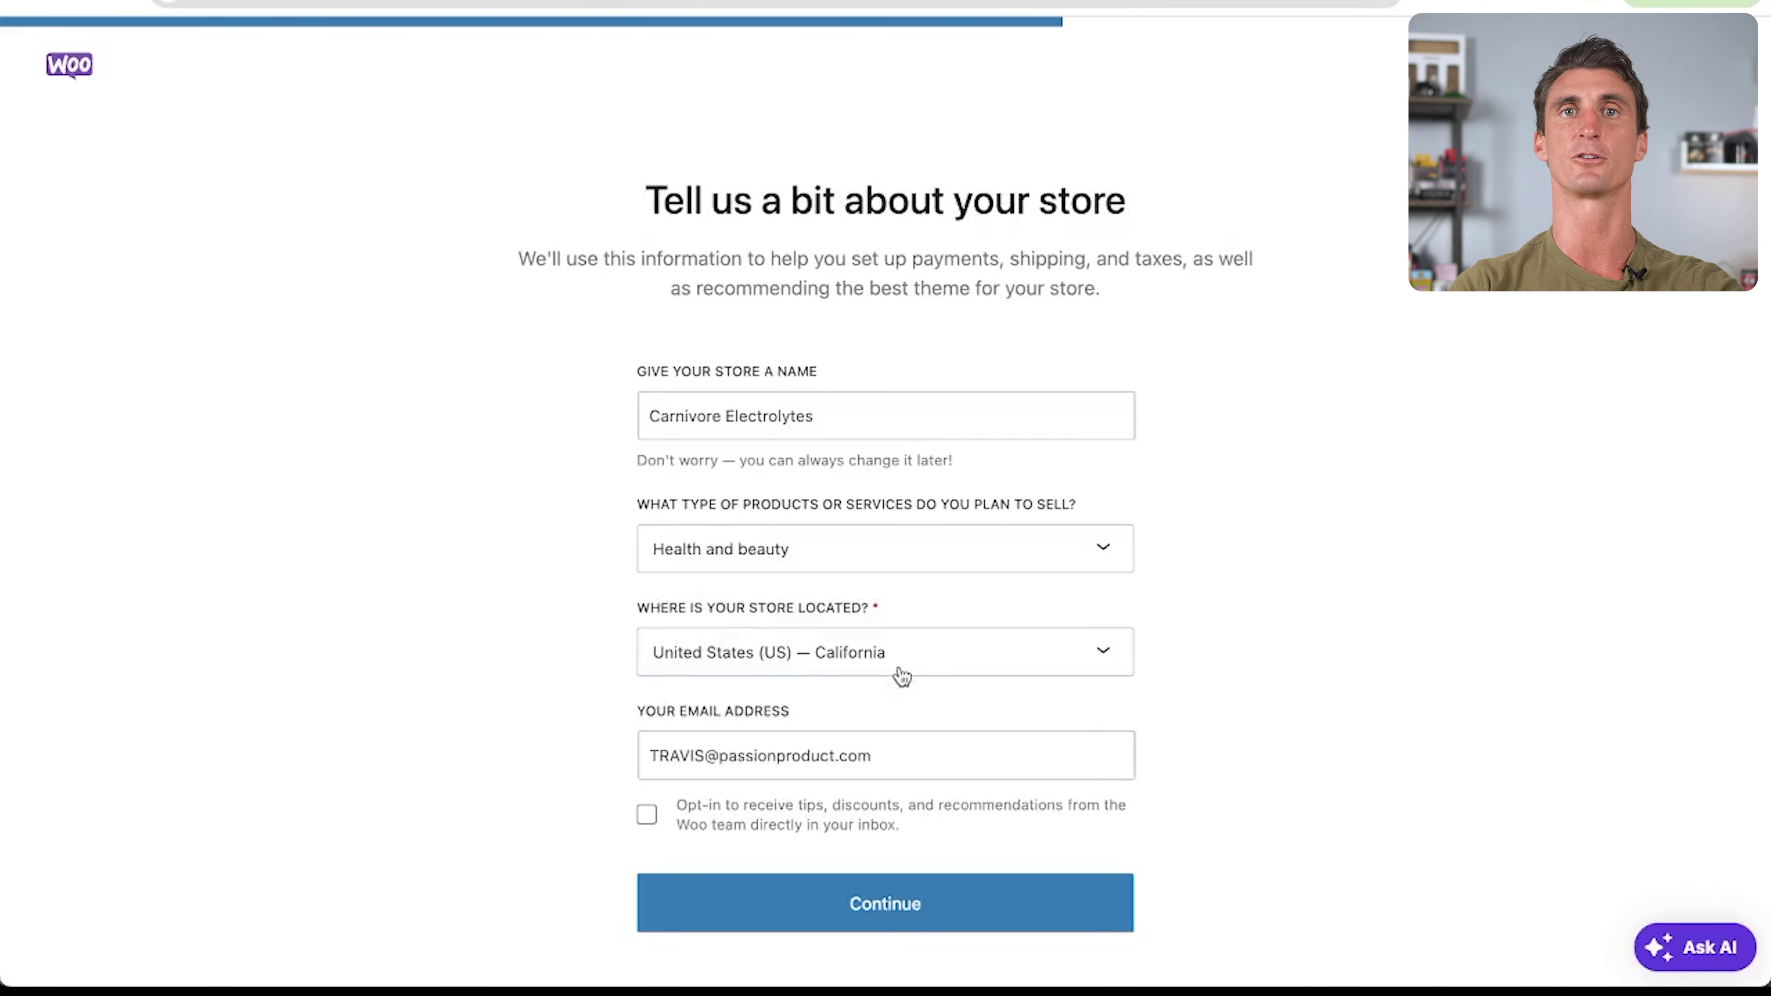
click(902, 905)
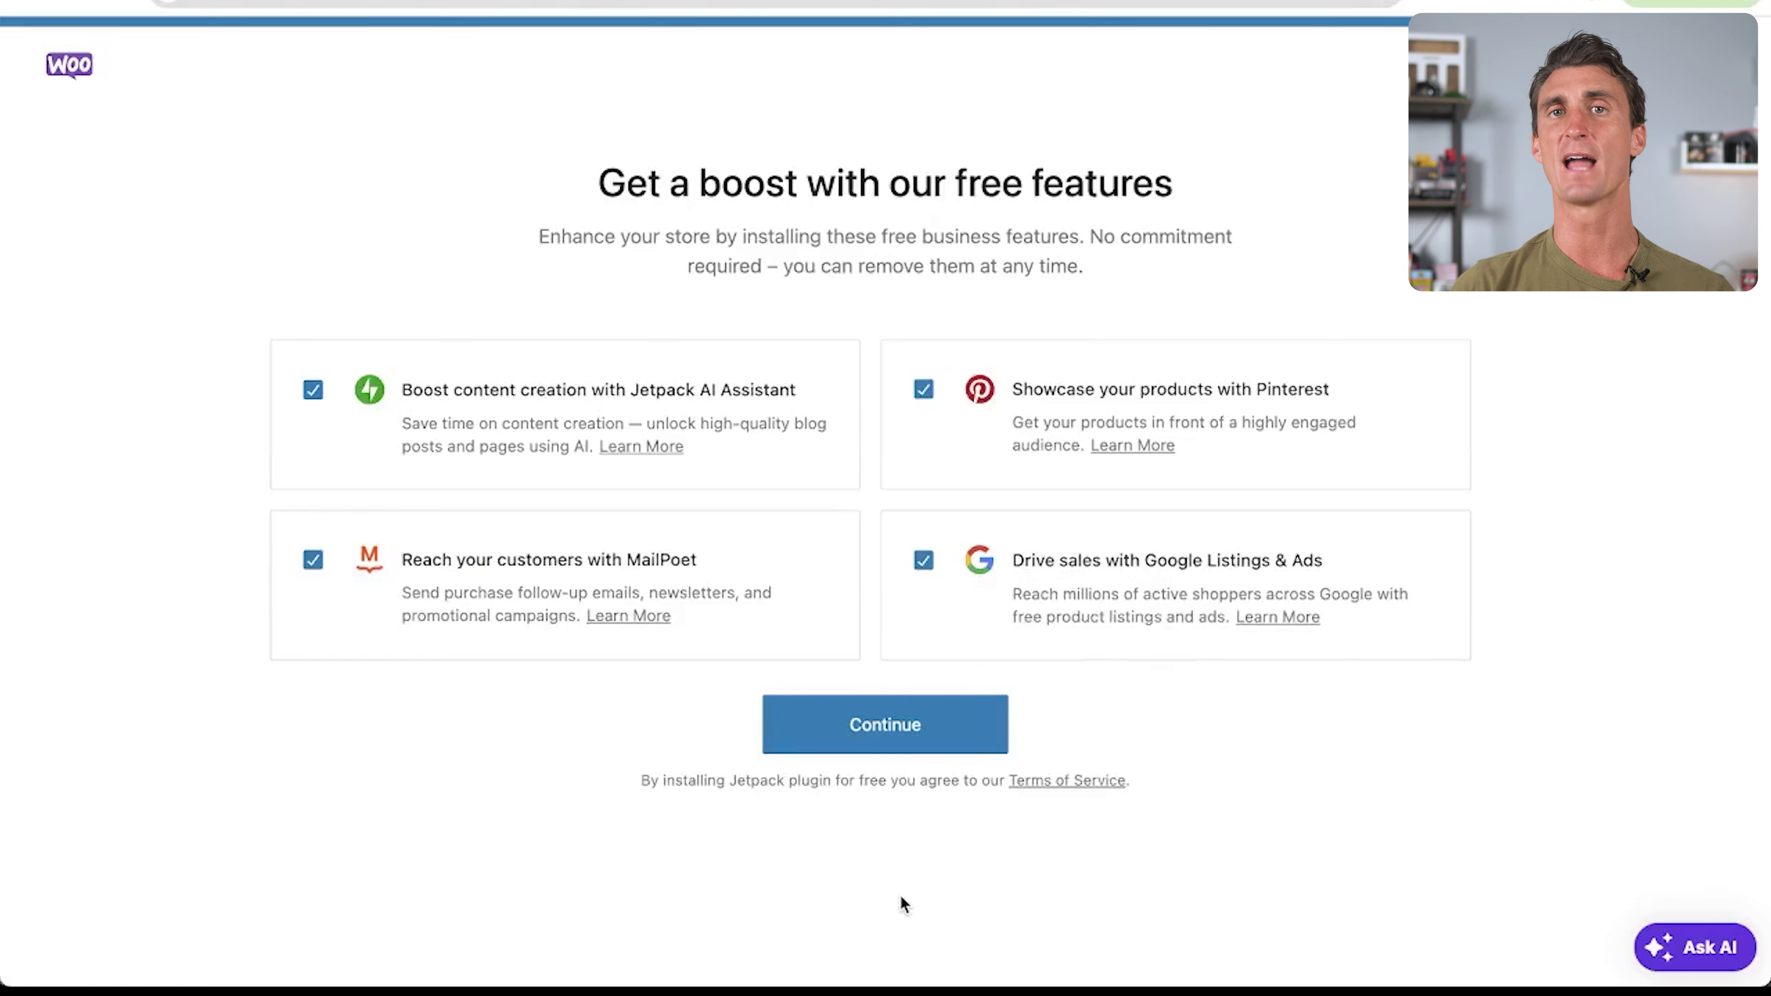
Deselect the Jetpack AI Assistant, MailPoet, Google Listings & Ads and Pinterest features and continue the store setup
click(314, 390)
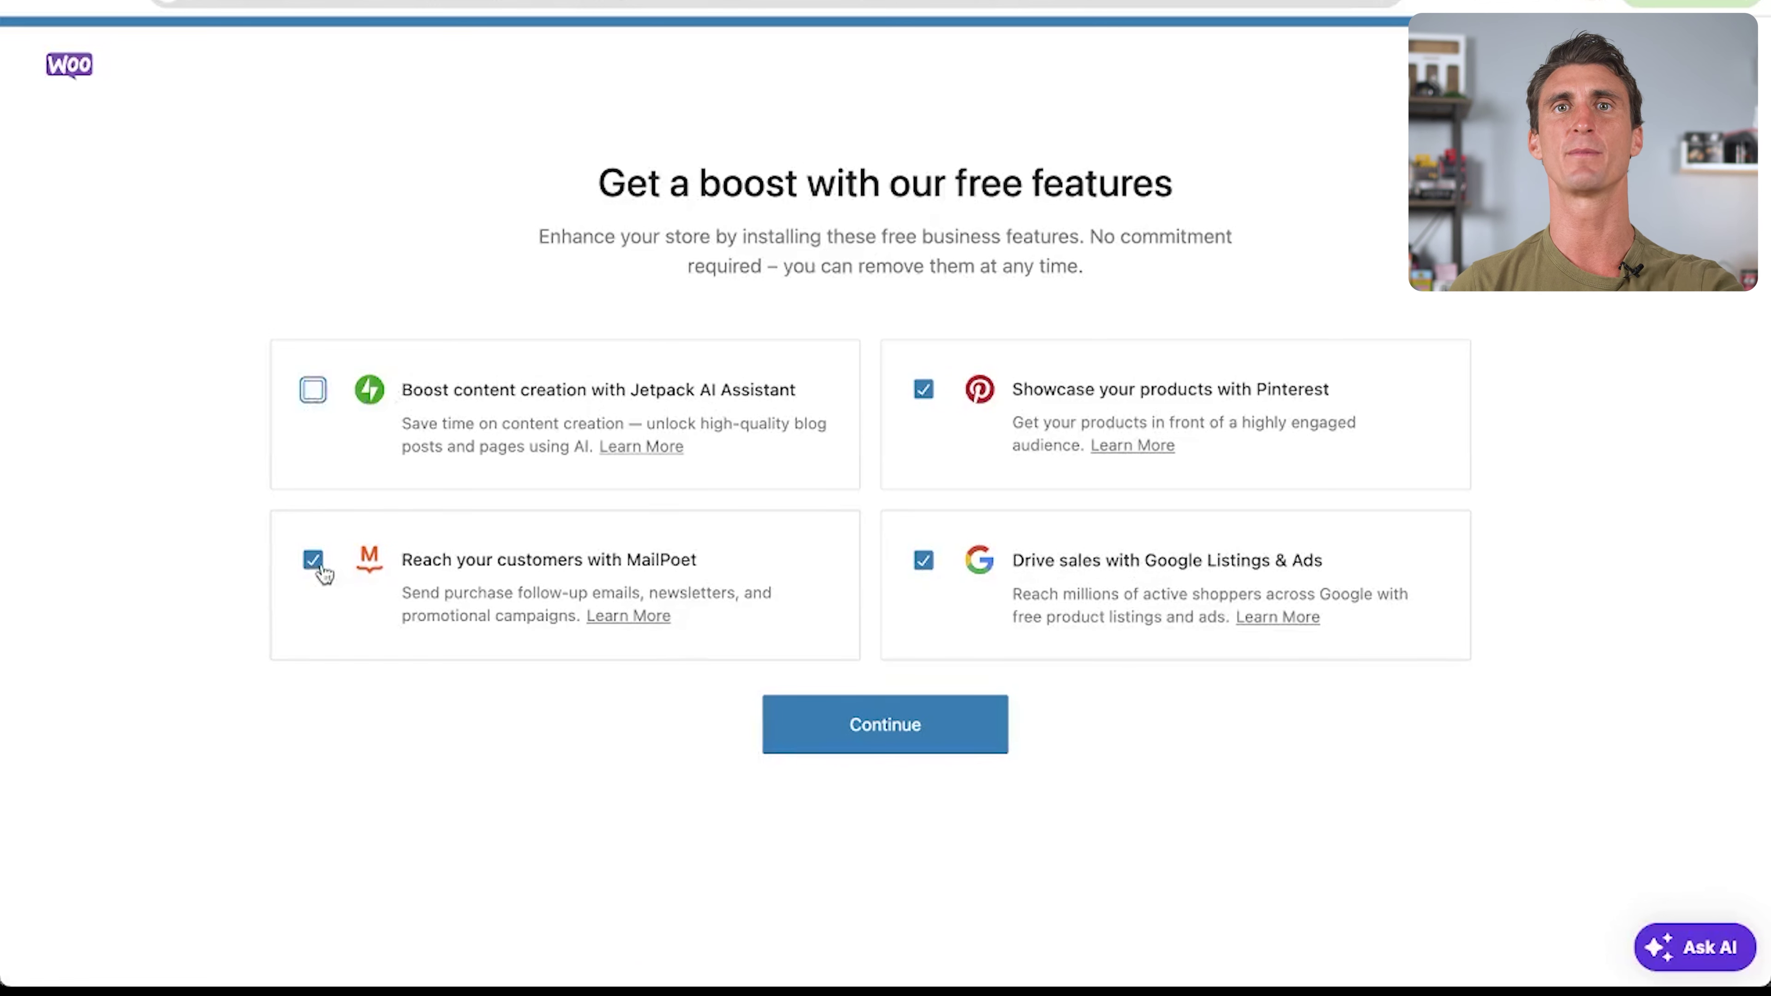
click(312, 562)
click(925, 560)
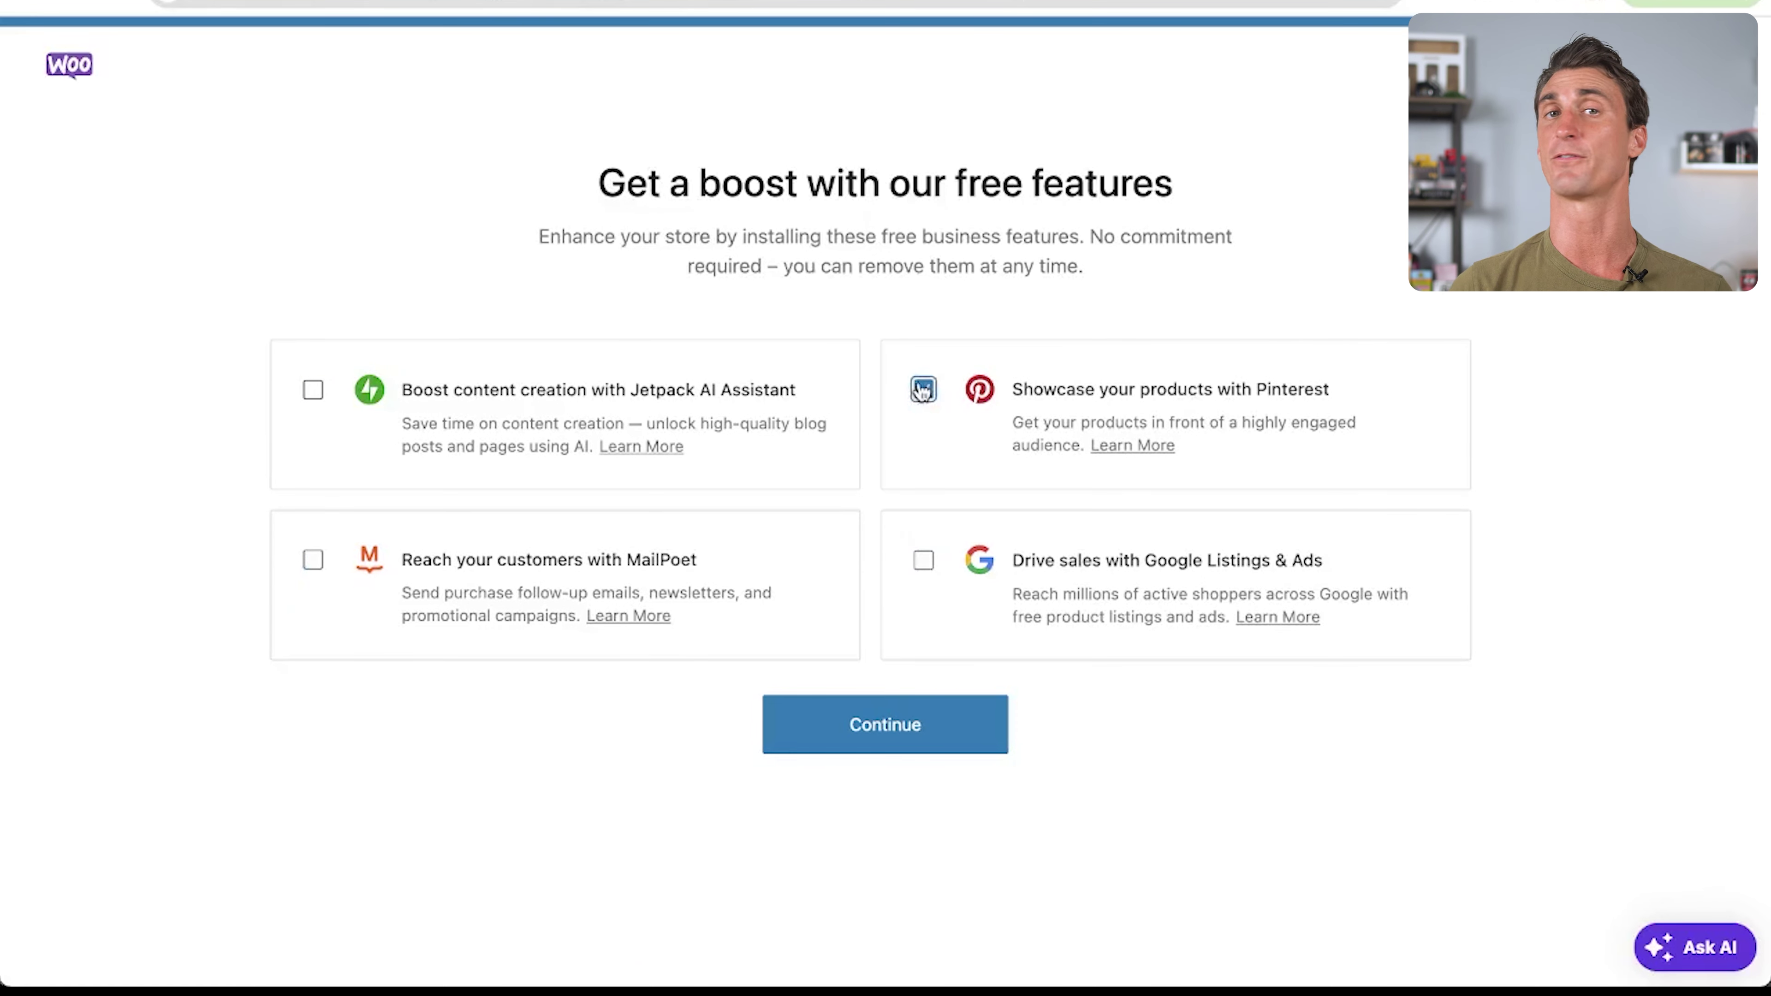
click(881, 743)
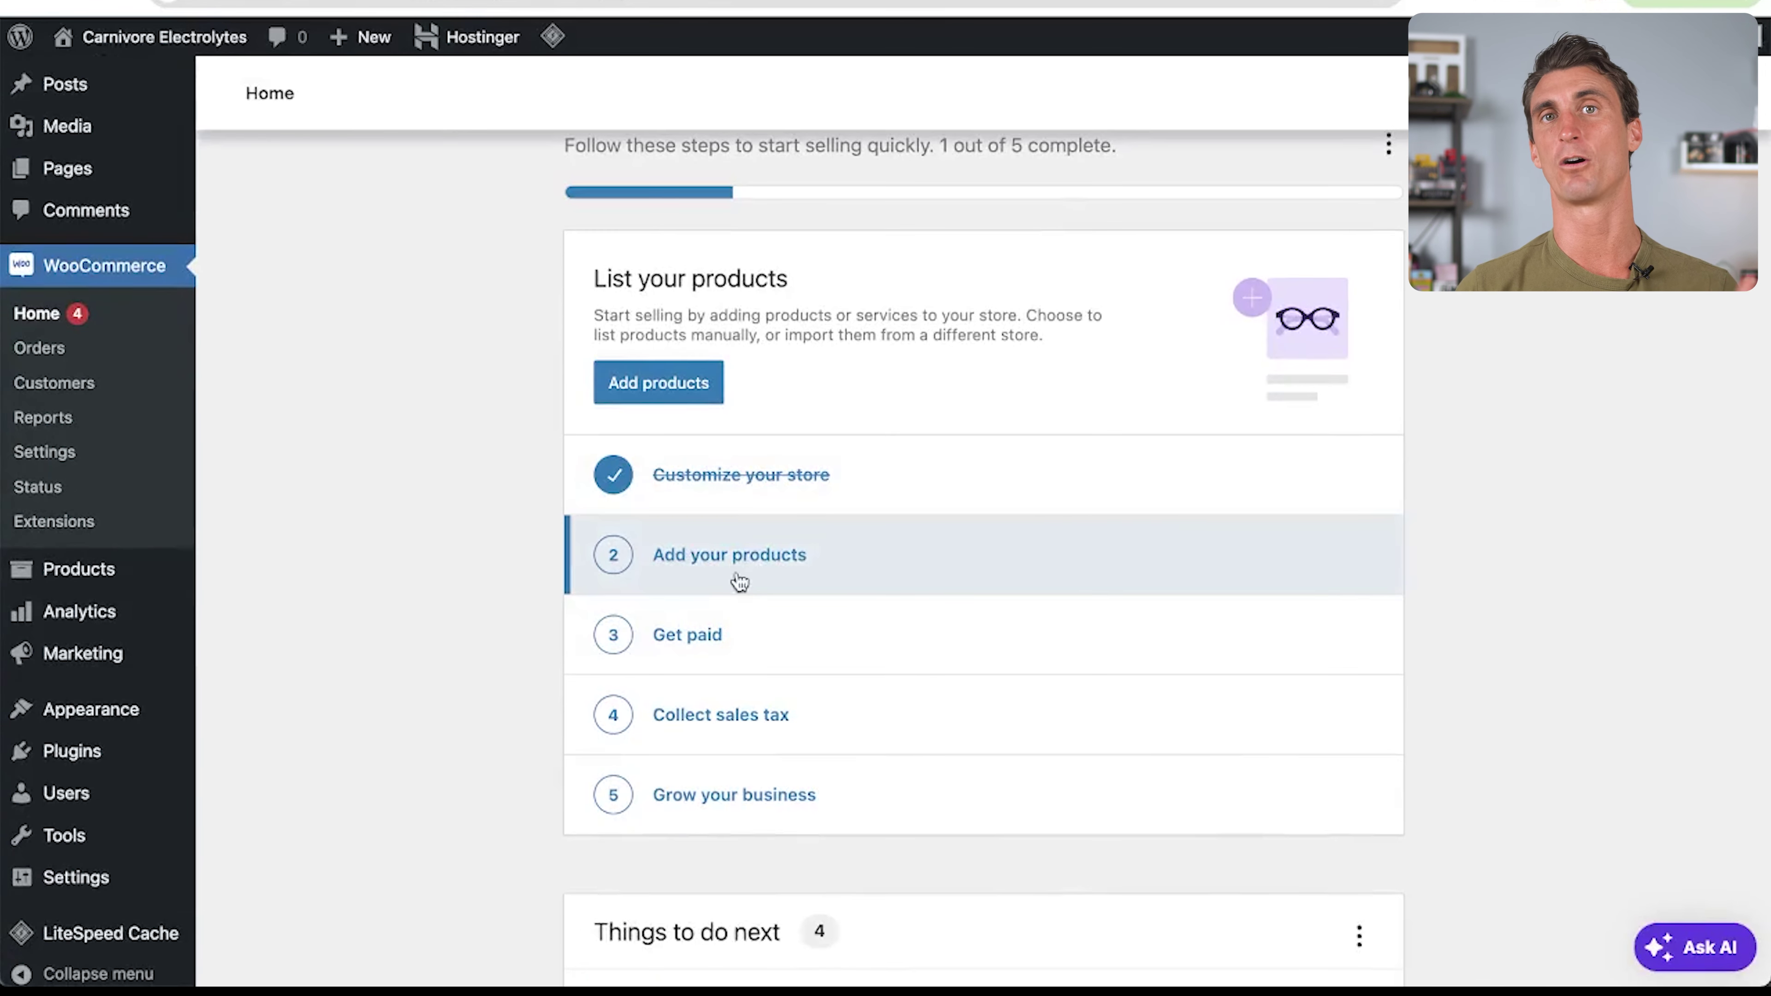
Start adding a physical product to the store and name it Carnivore Electrolytes
click(740, 562)
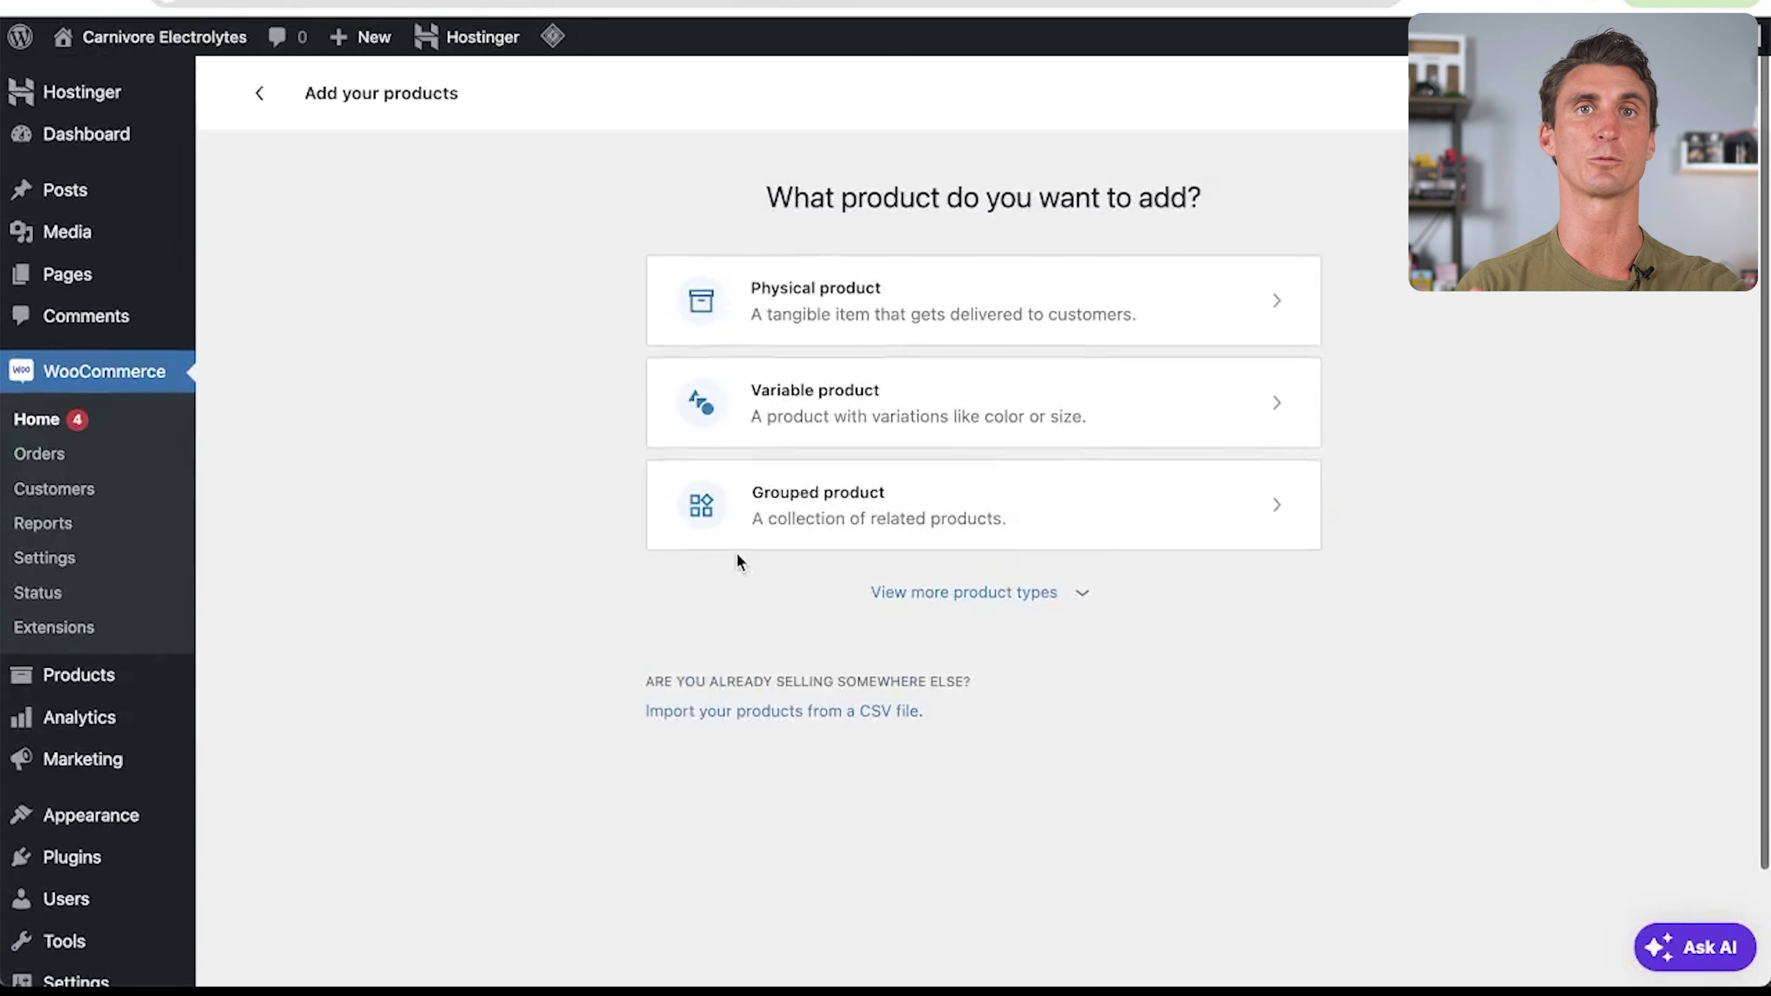
click(820, 316)
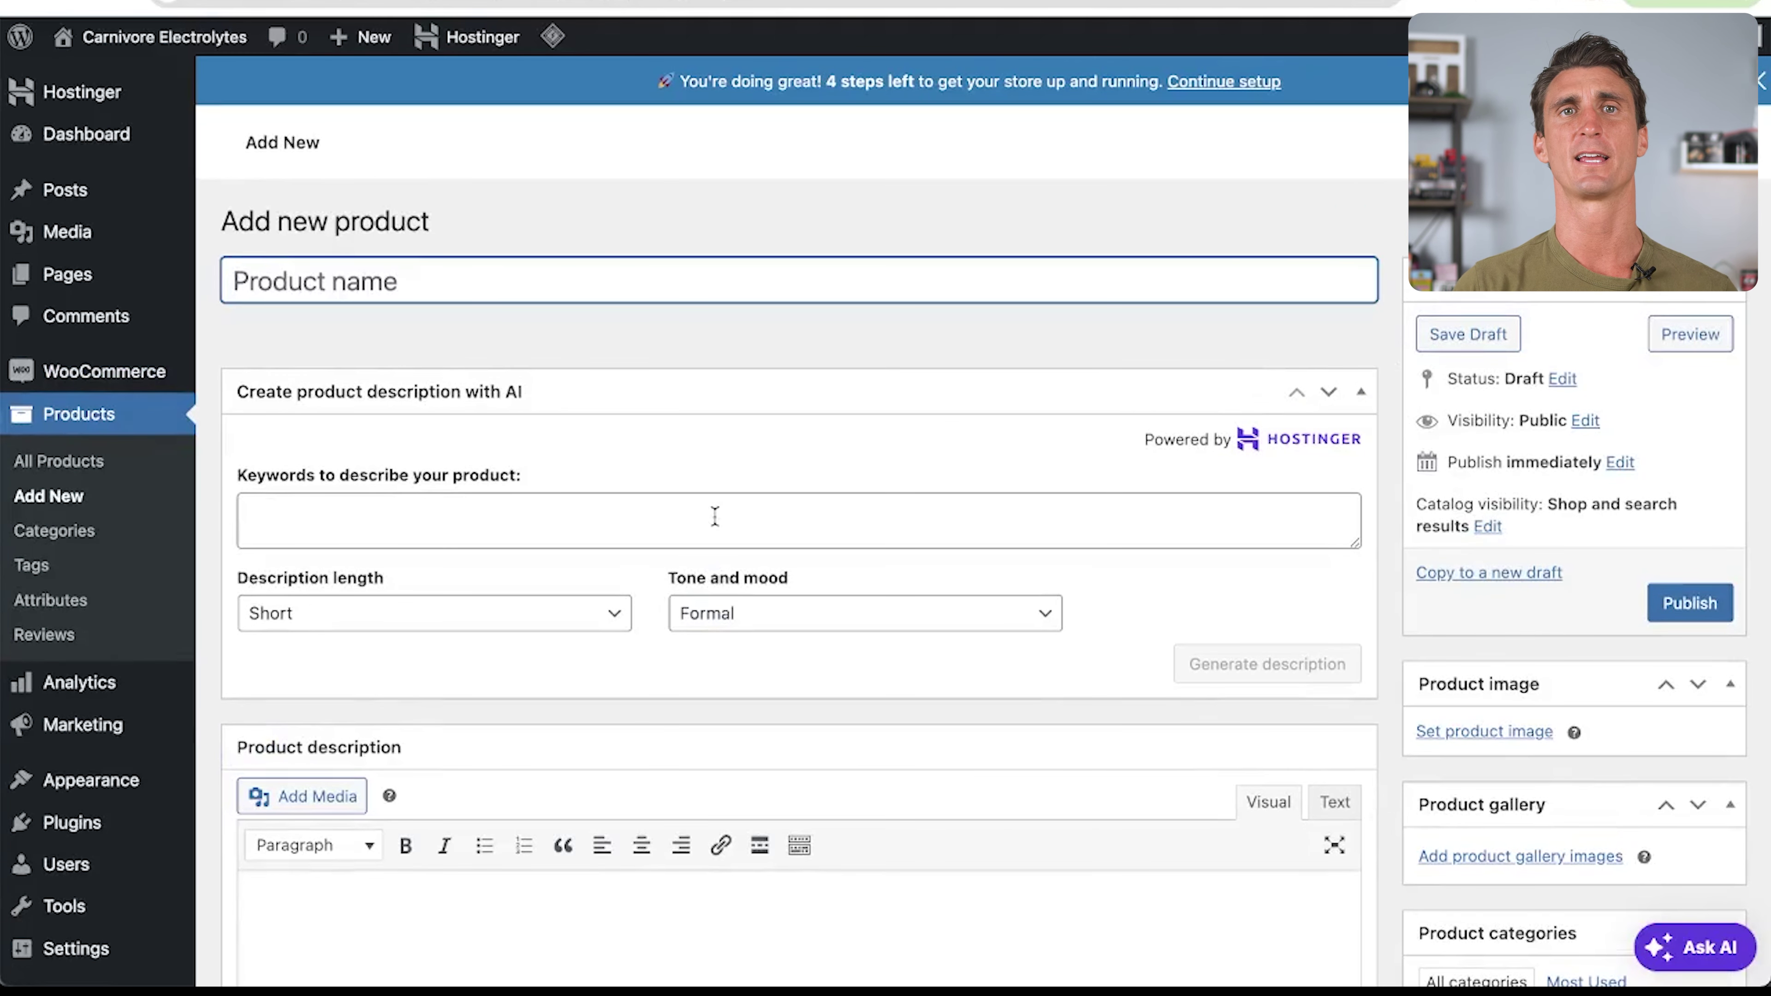
text(Carnivore Electrolytes)
click(332, 516)
scroll(992, 420, down, 1)
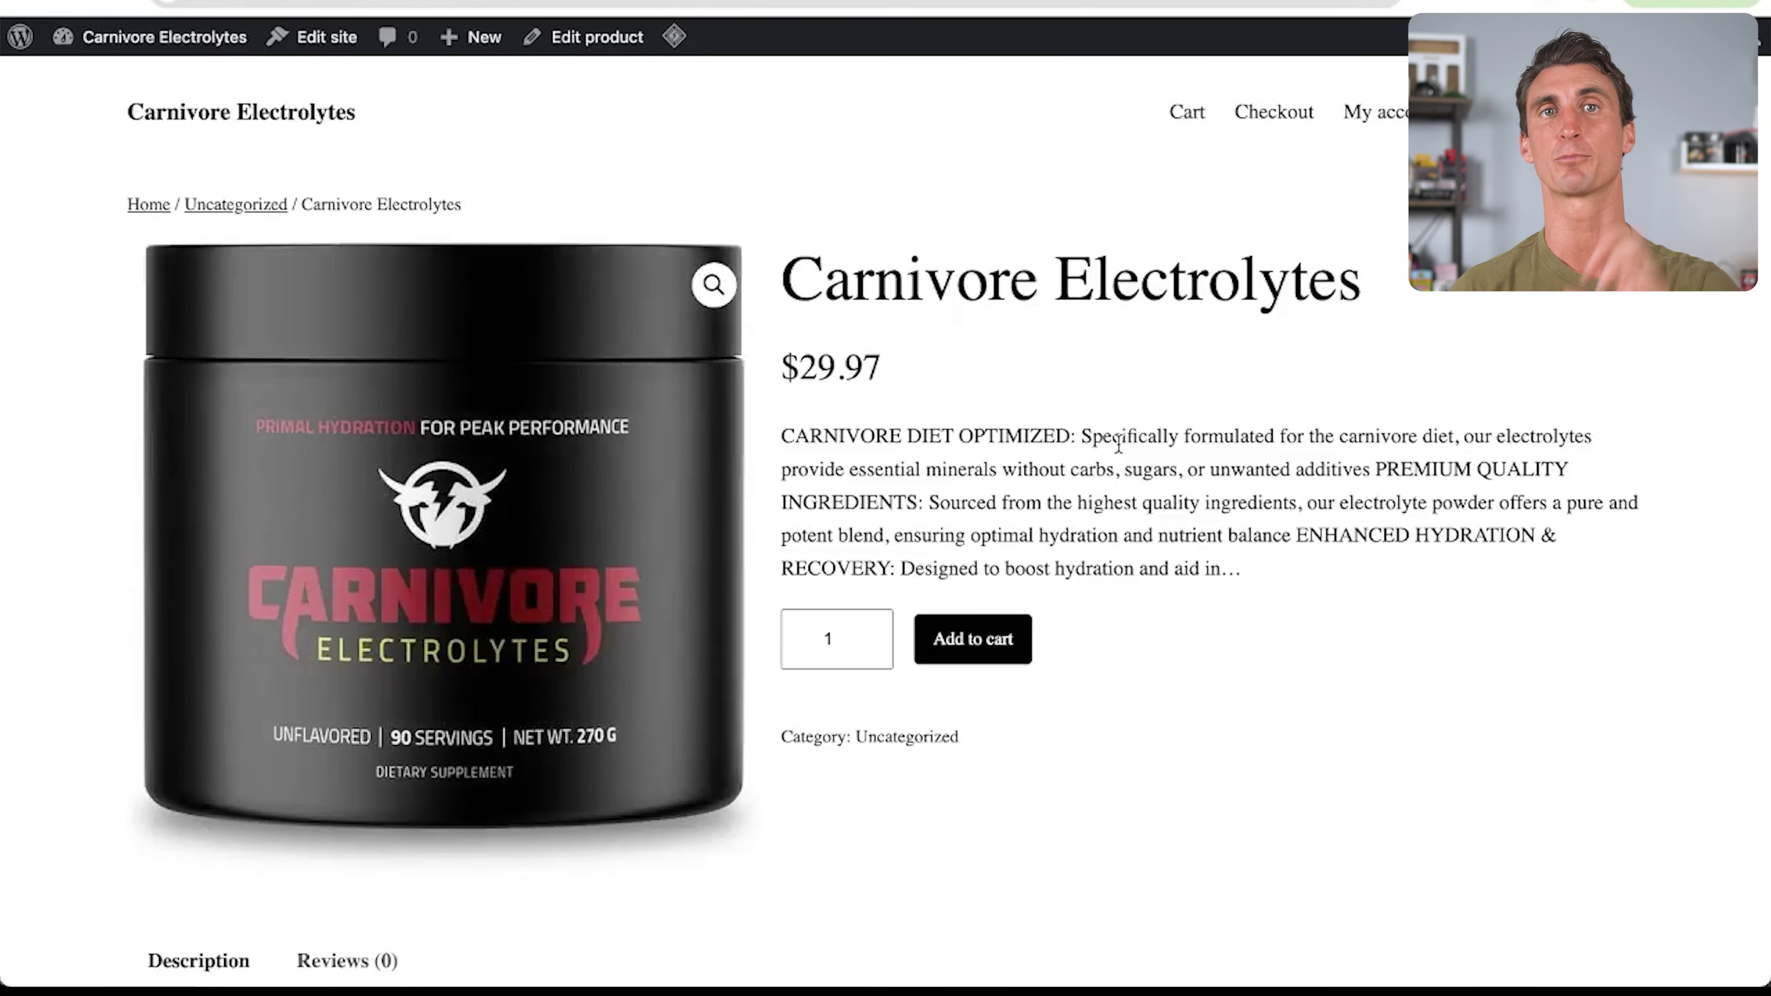
Review the Carnivore Electrolytes product page, including its price, short description and full description
scroll(1119, 444, down, 1)
scroll(1119, 444, up, 1)
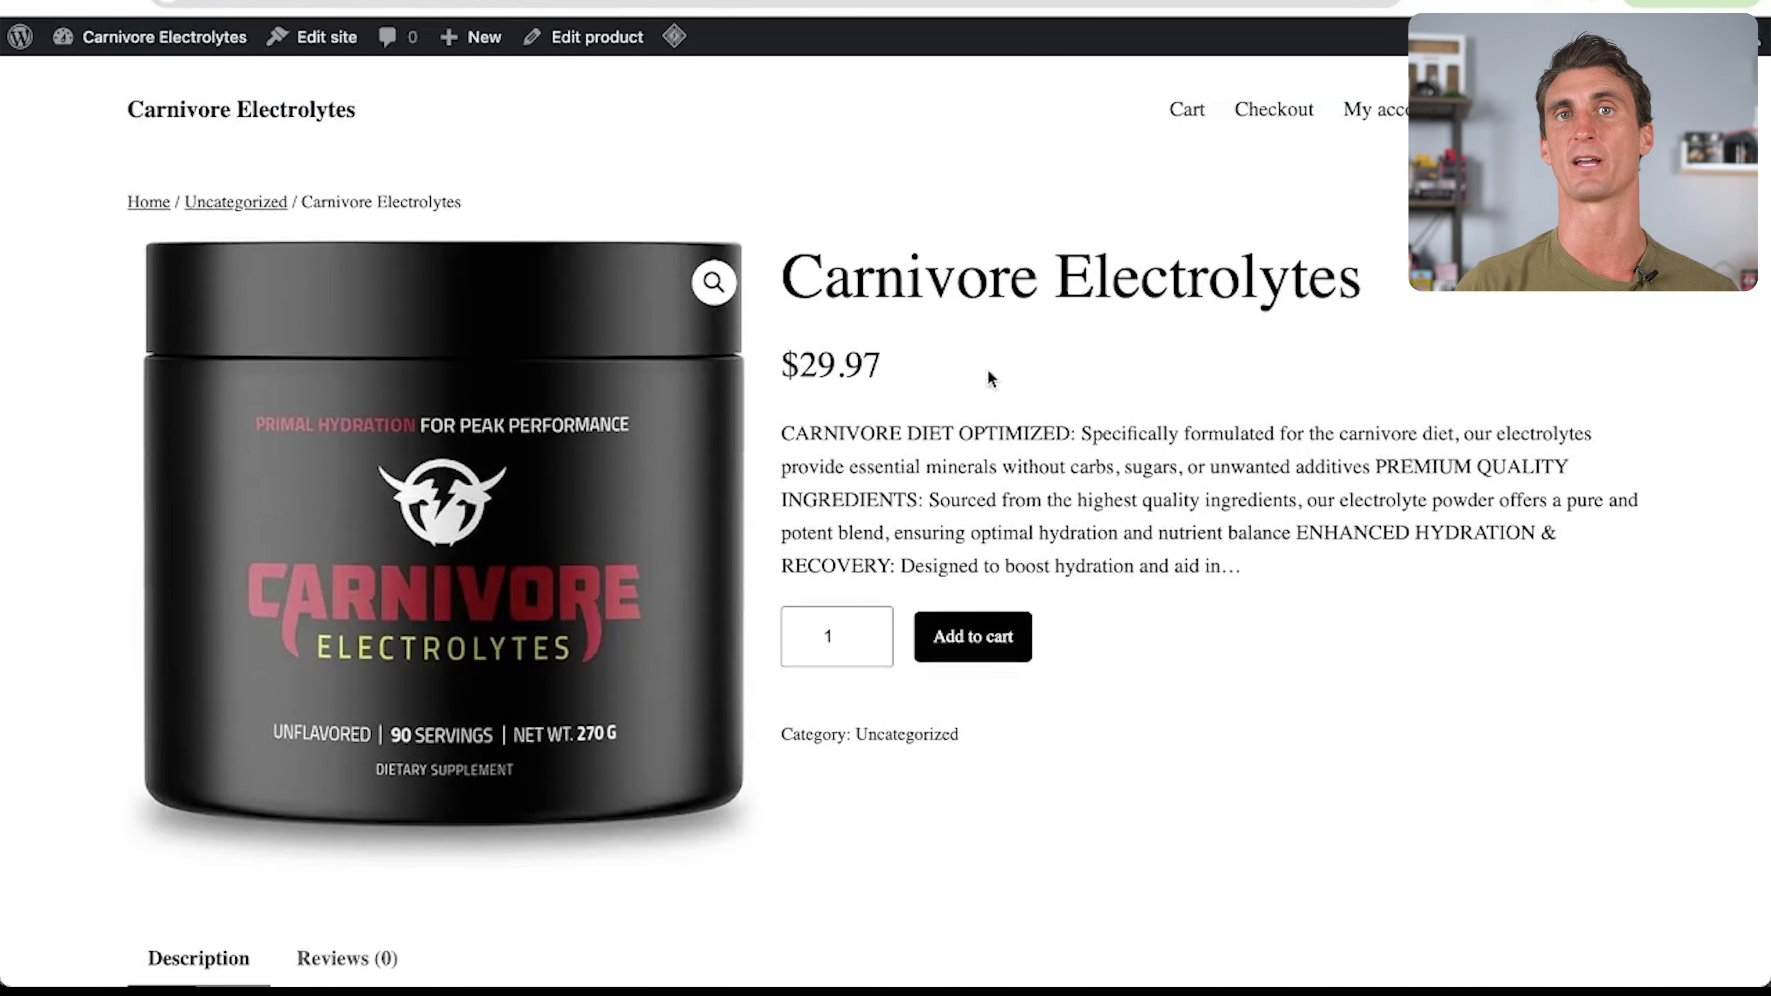
scroll(868, 264, down, 5)
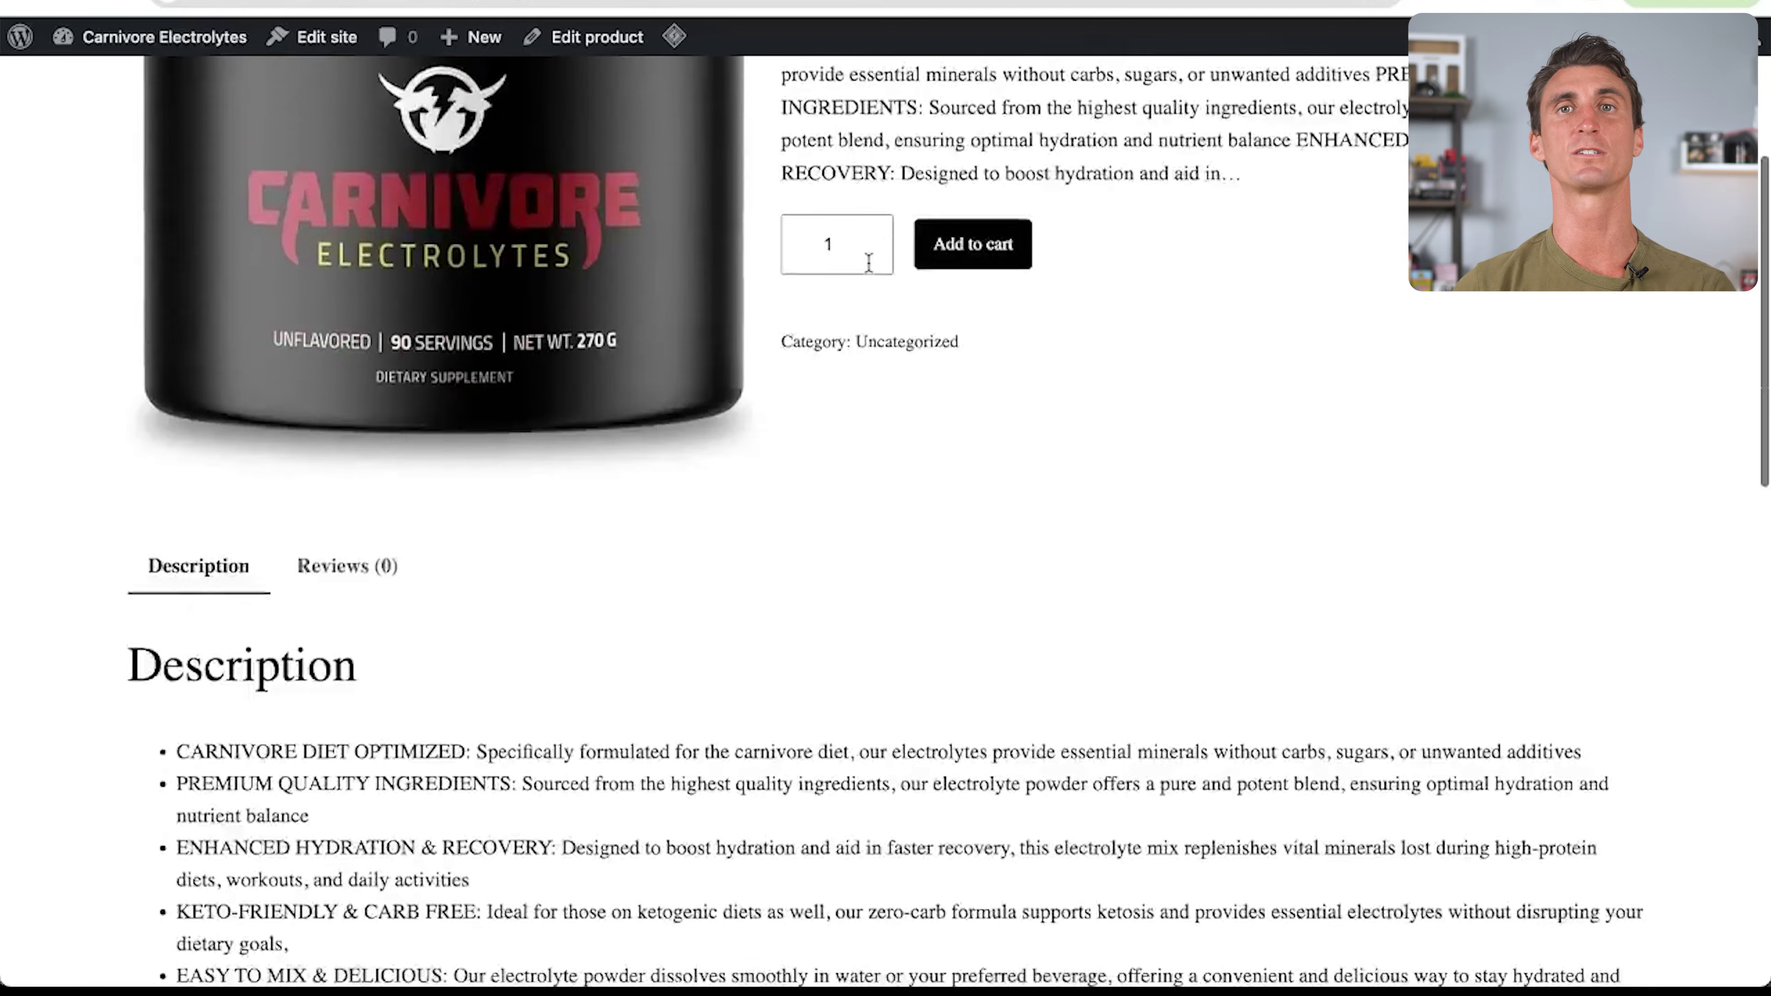
scroll(868, 264, down, 5)
scroll(664, 542, down, 3)
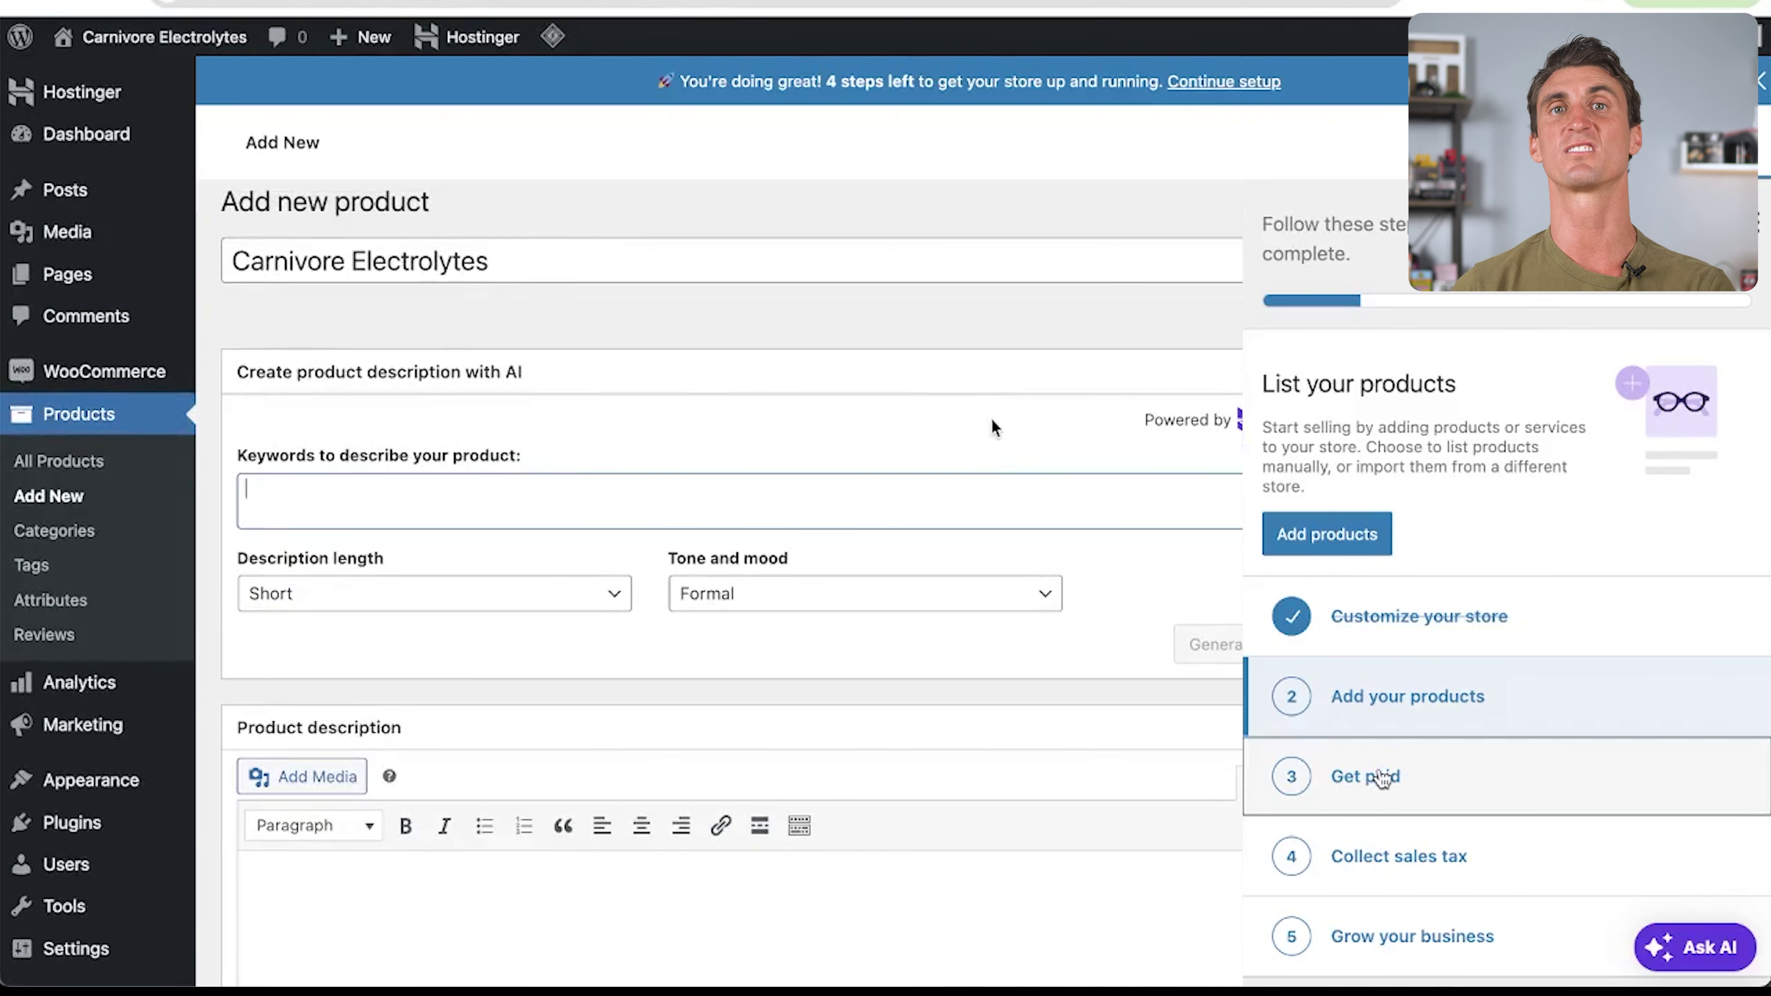
Review the available payment providers in the store's Get paid task and open the Collect sales tax task
click(1366, 777)
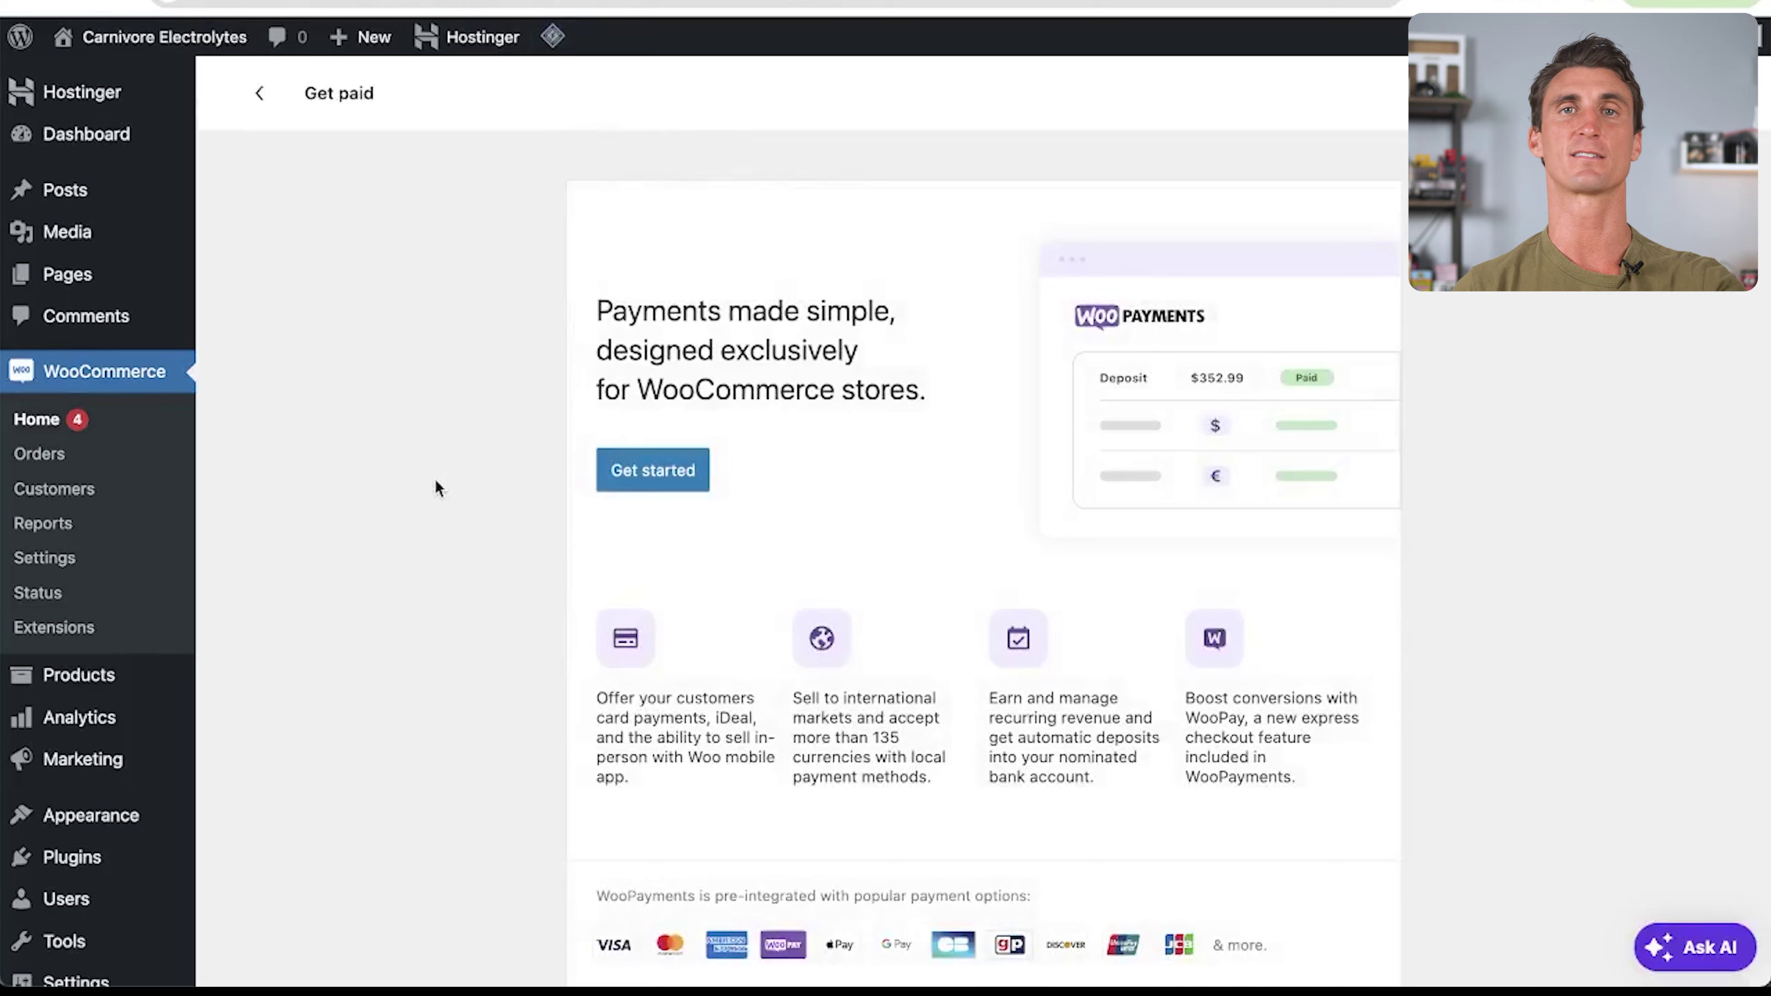
scroll(434, 489, down, 1)
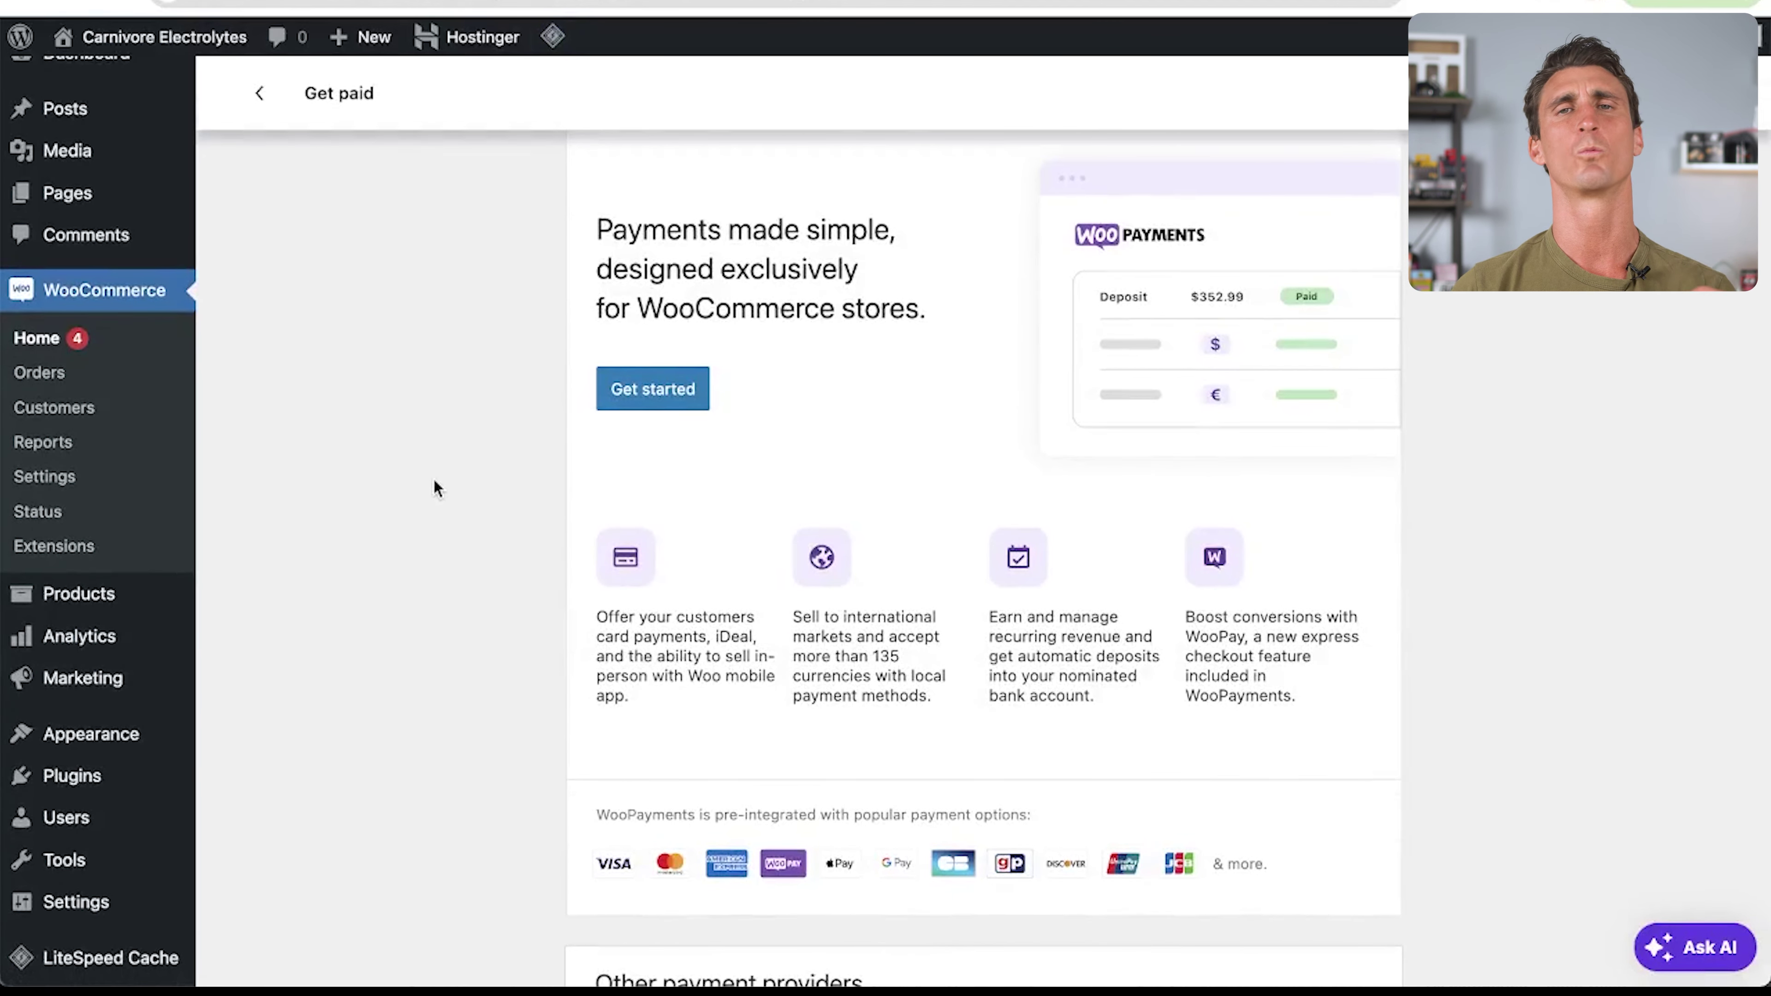
scroll(1514, 667, down, 10)
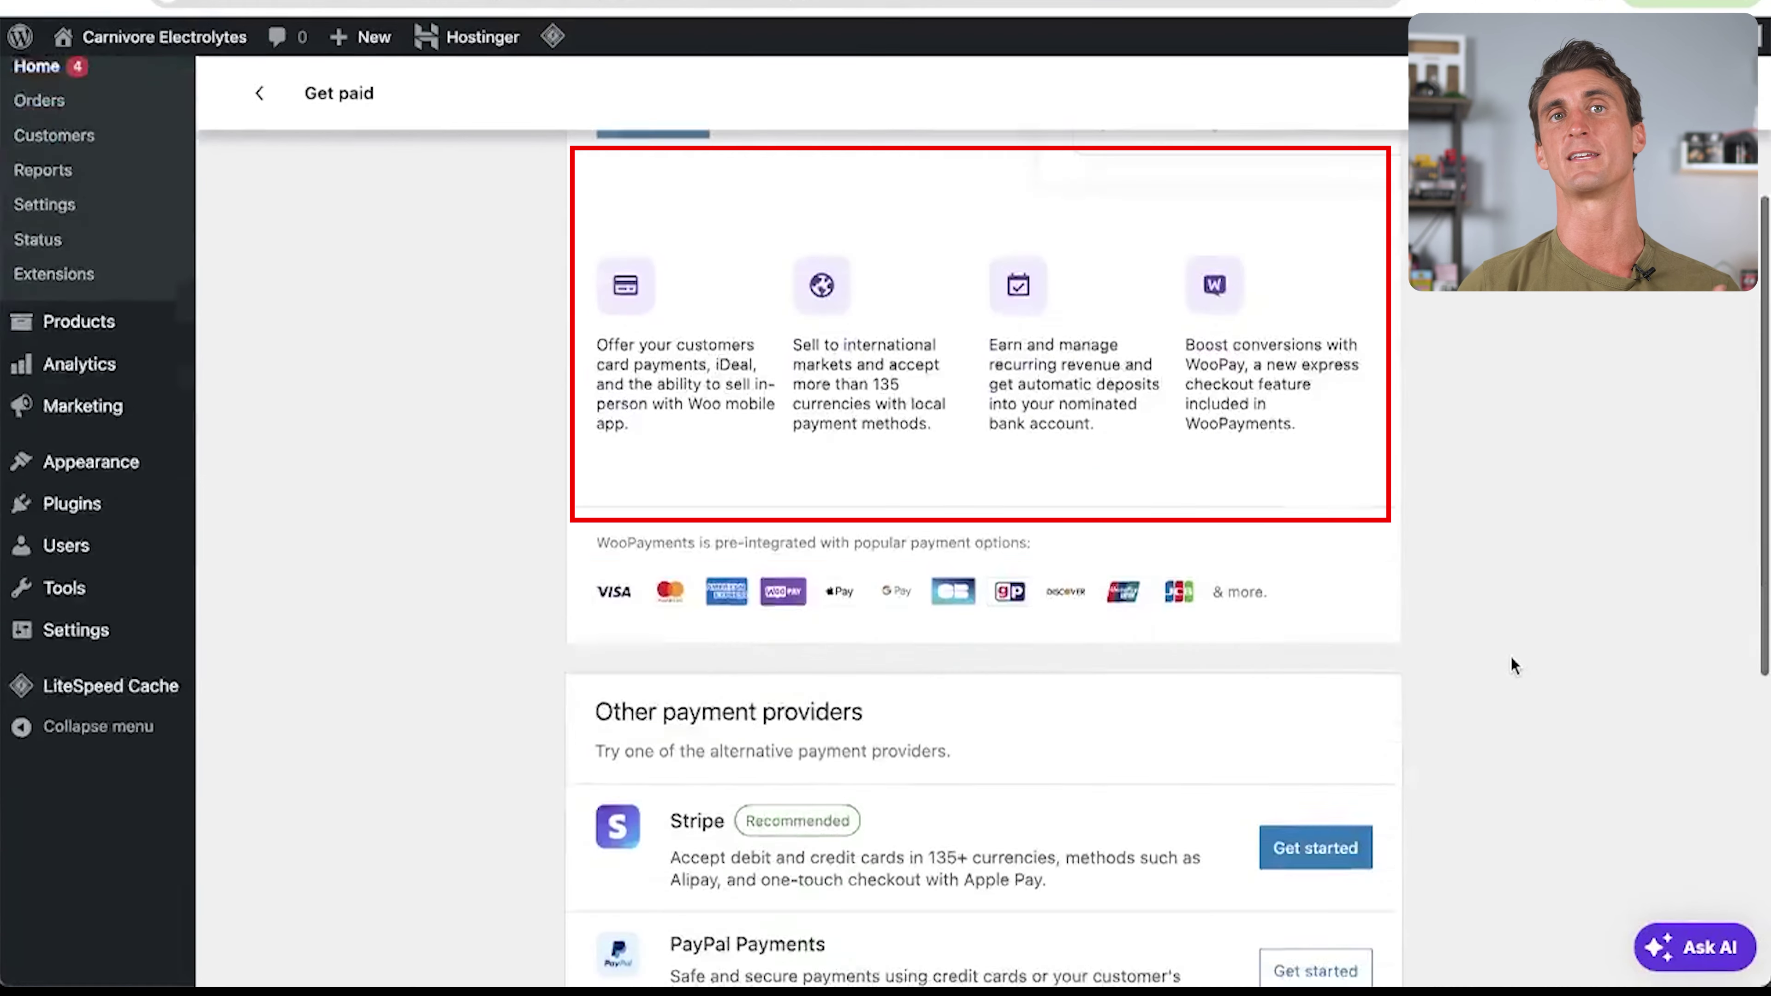
scroll(1514, 666, down, 1)
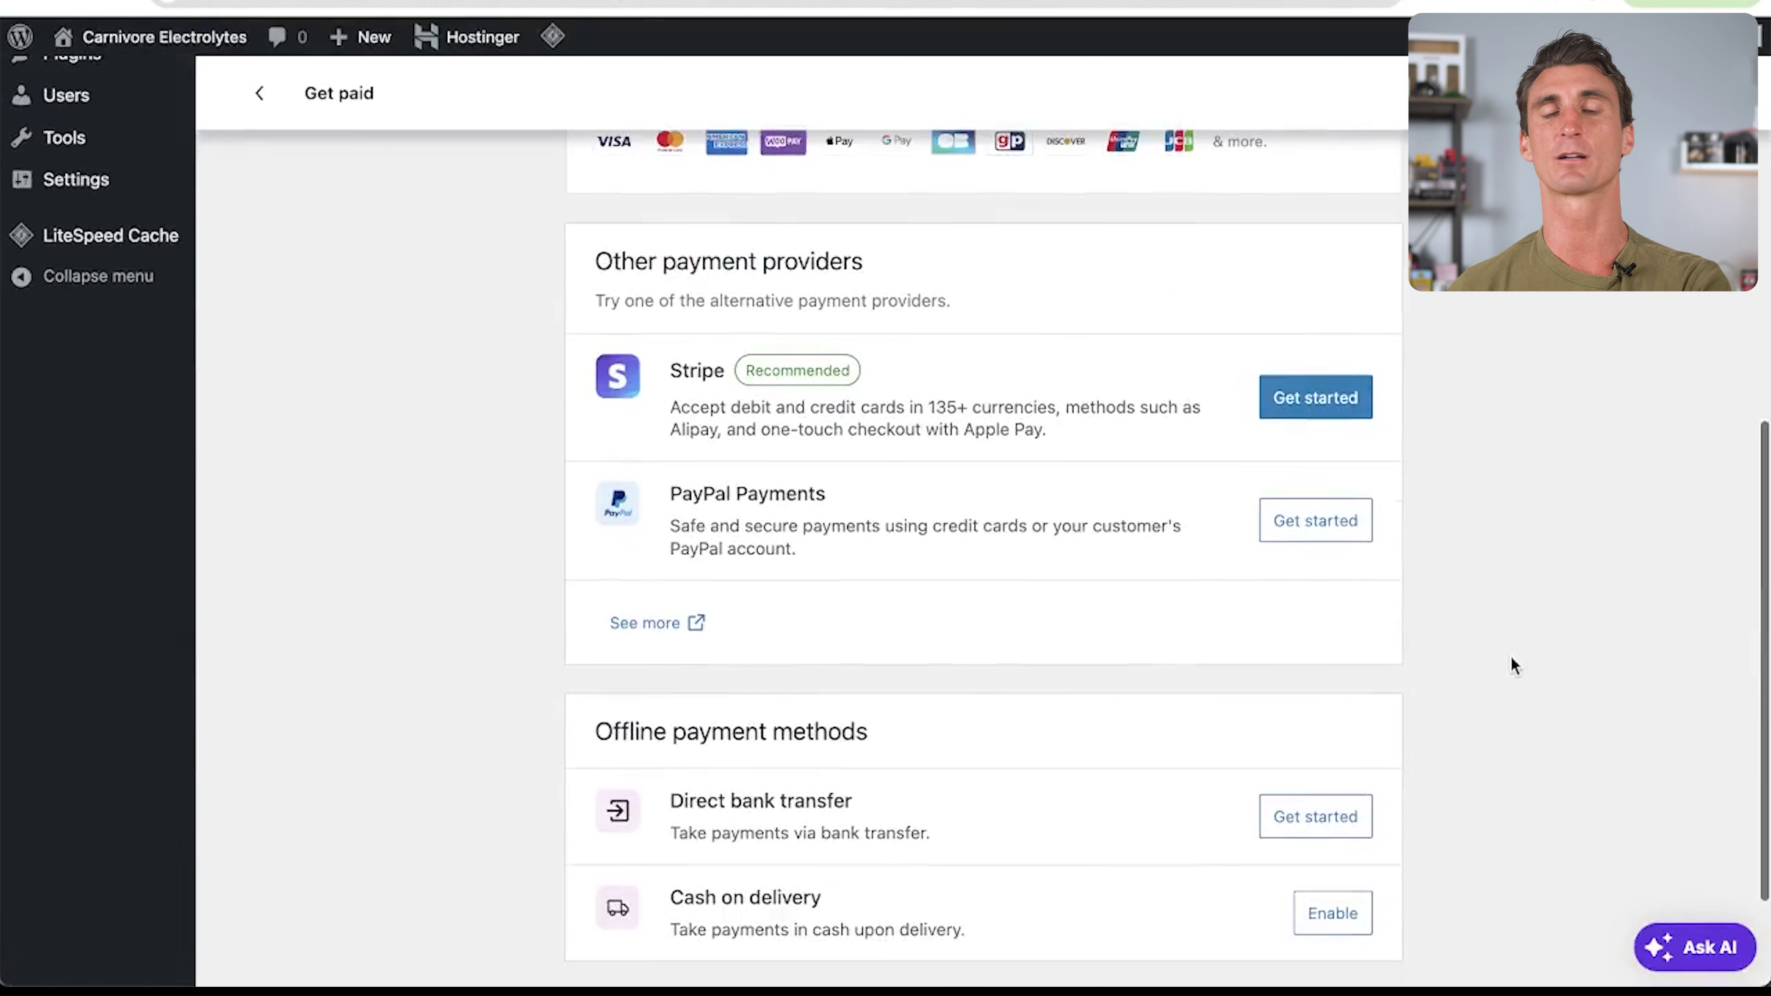
scroll(1513, 667, up, 10)
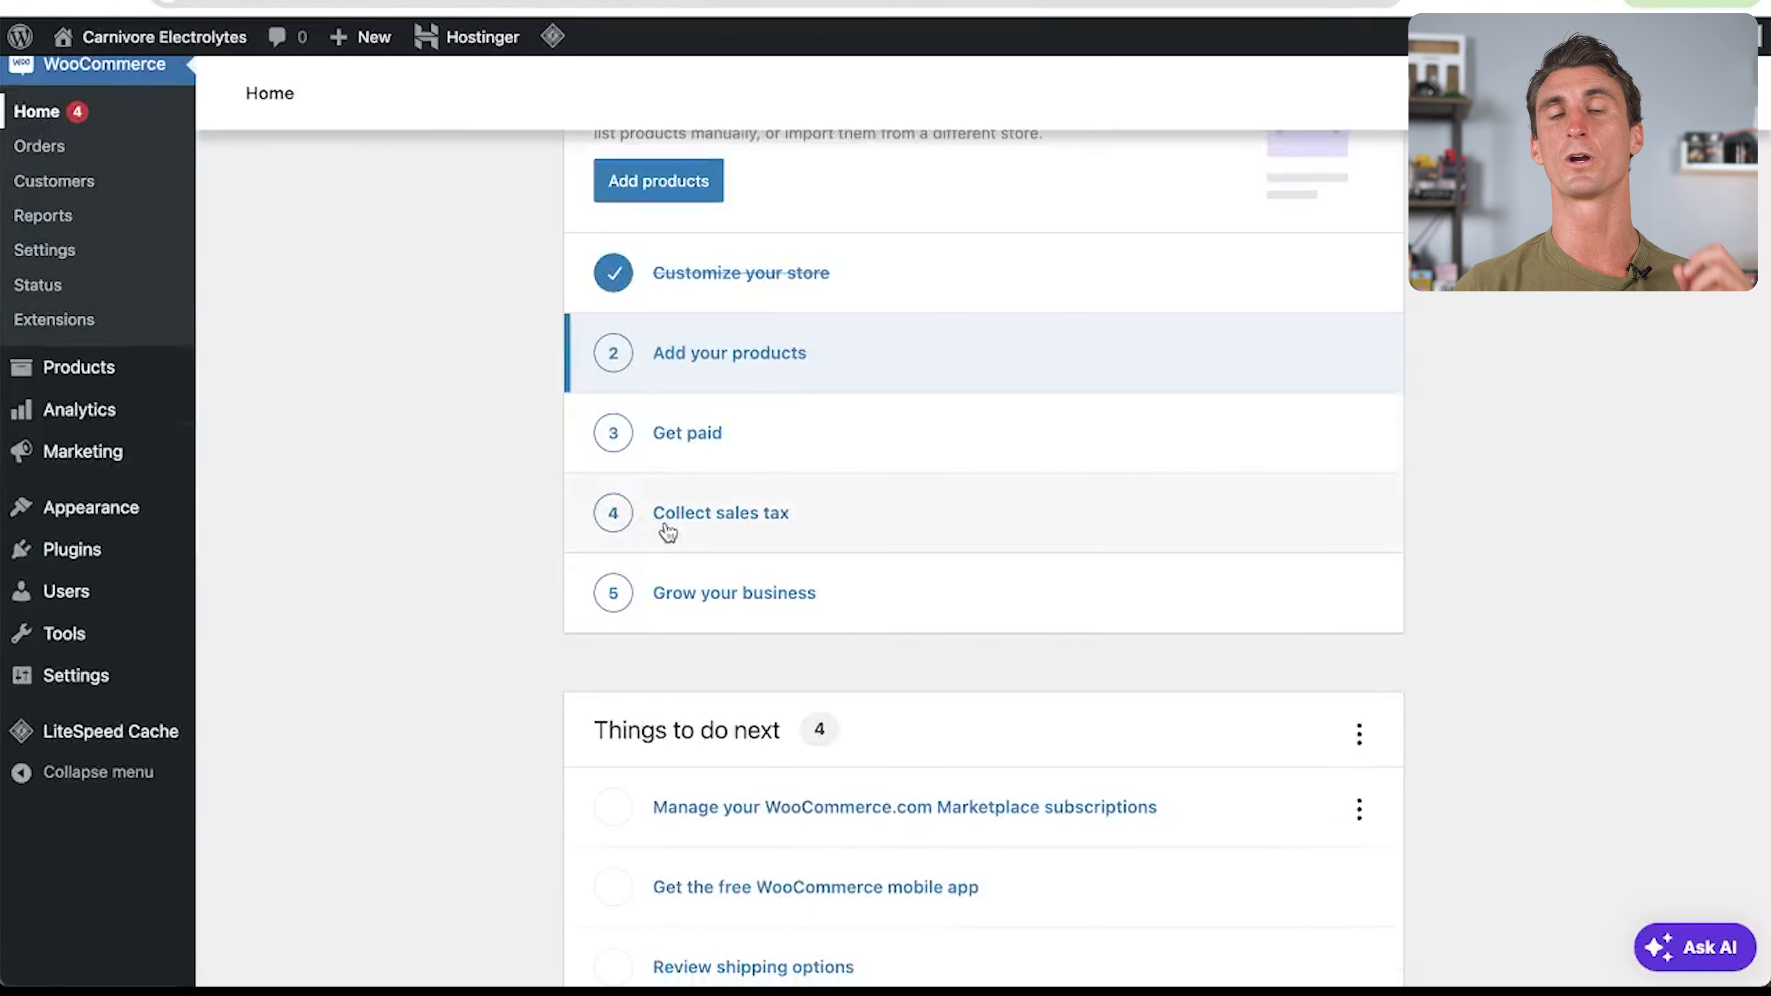
scroll(673, 536, up, 2)
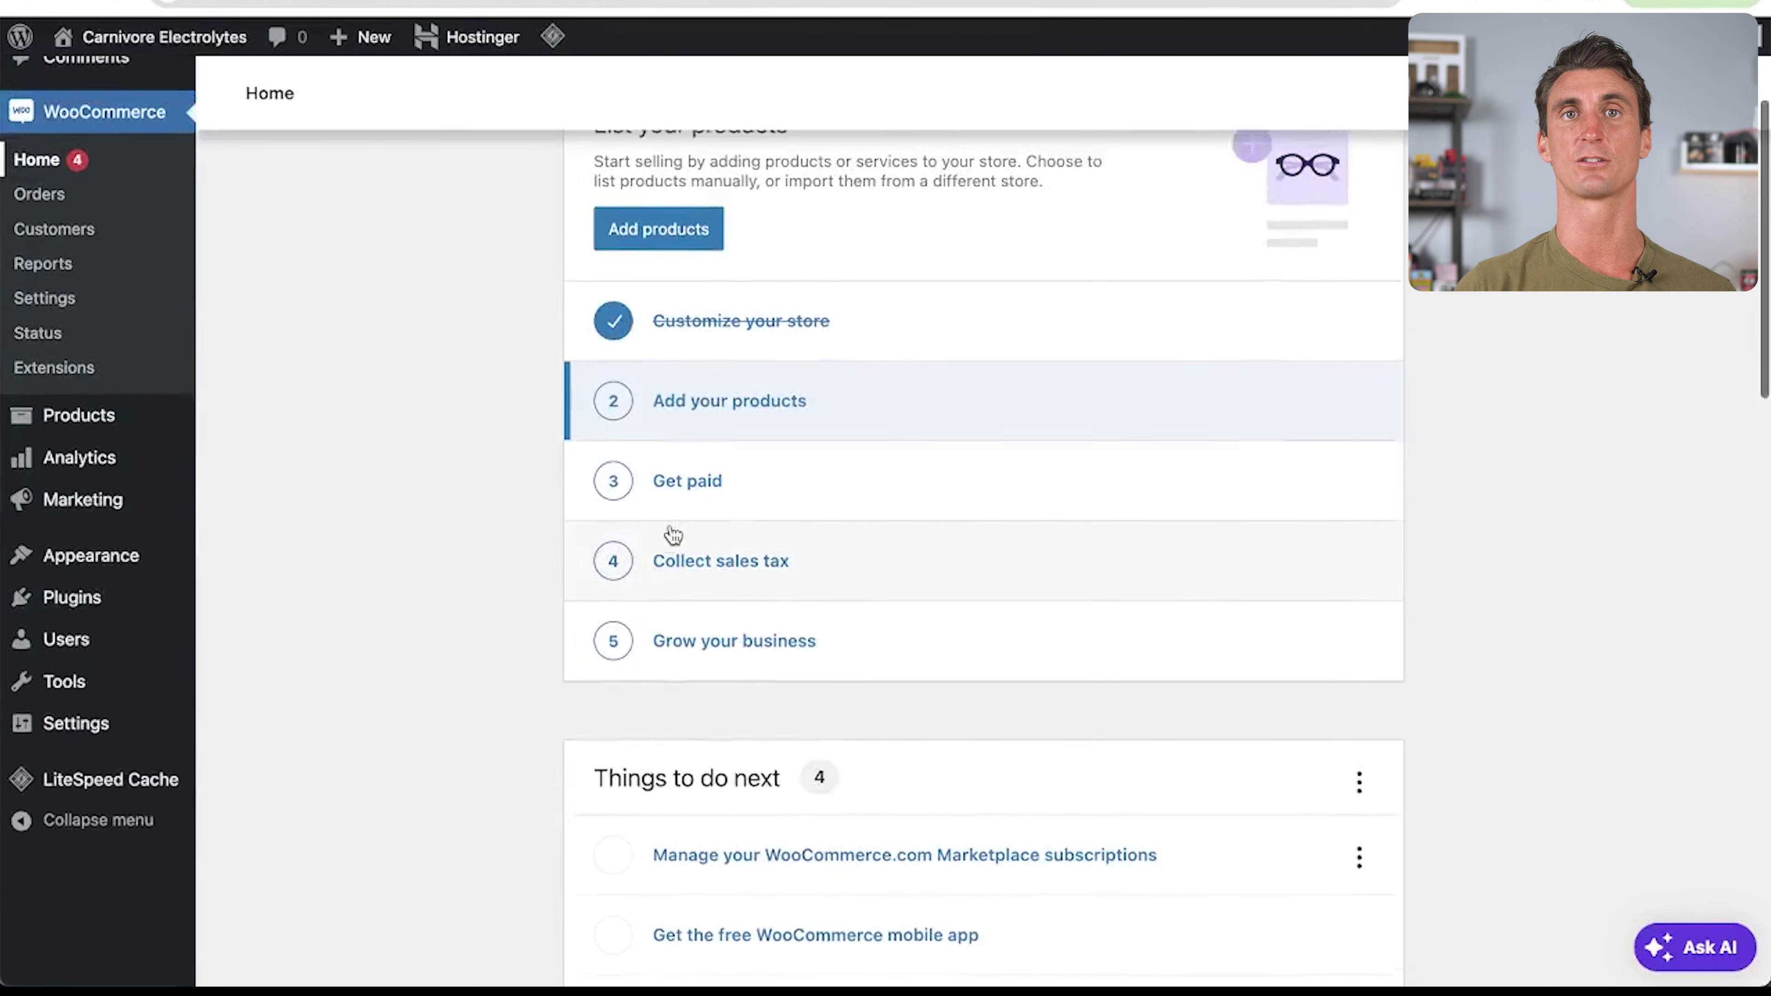
click(676, 582)
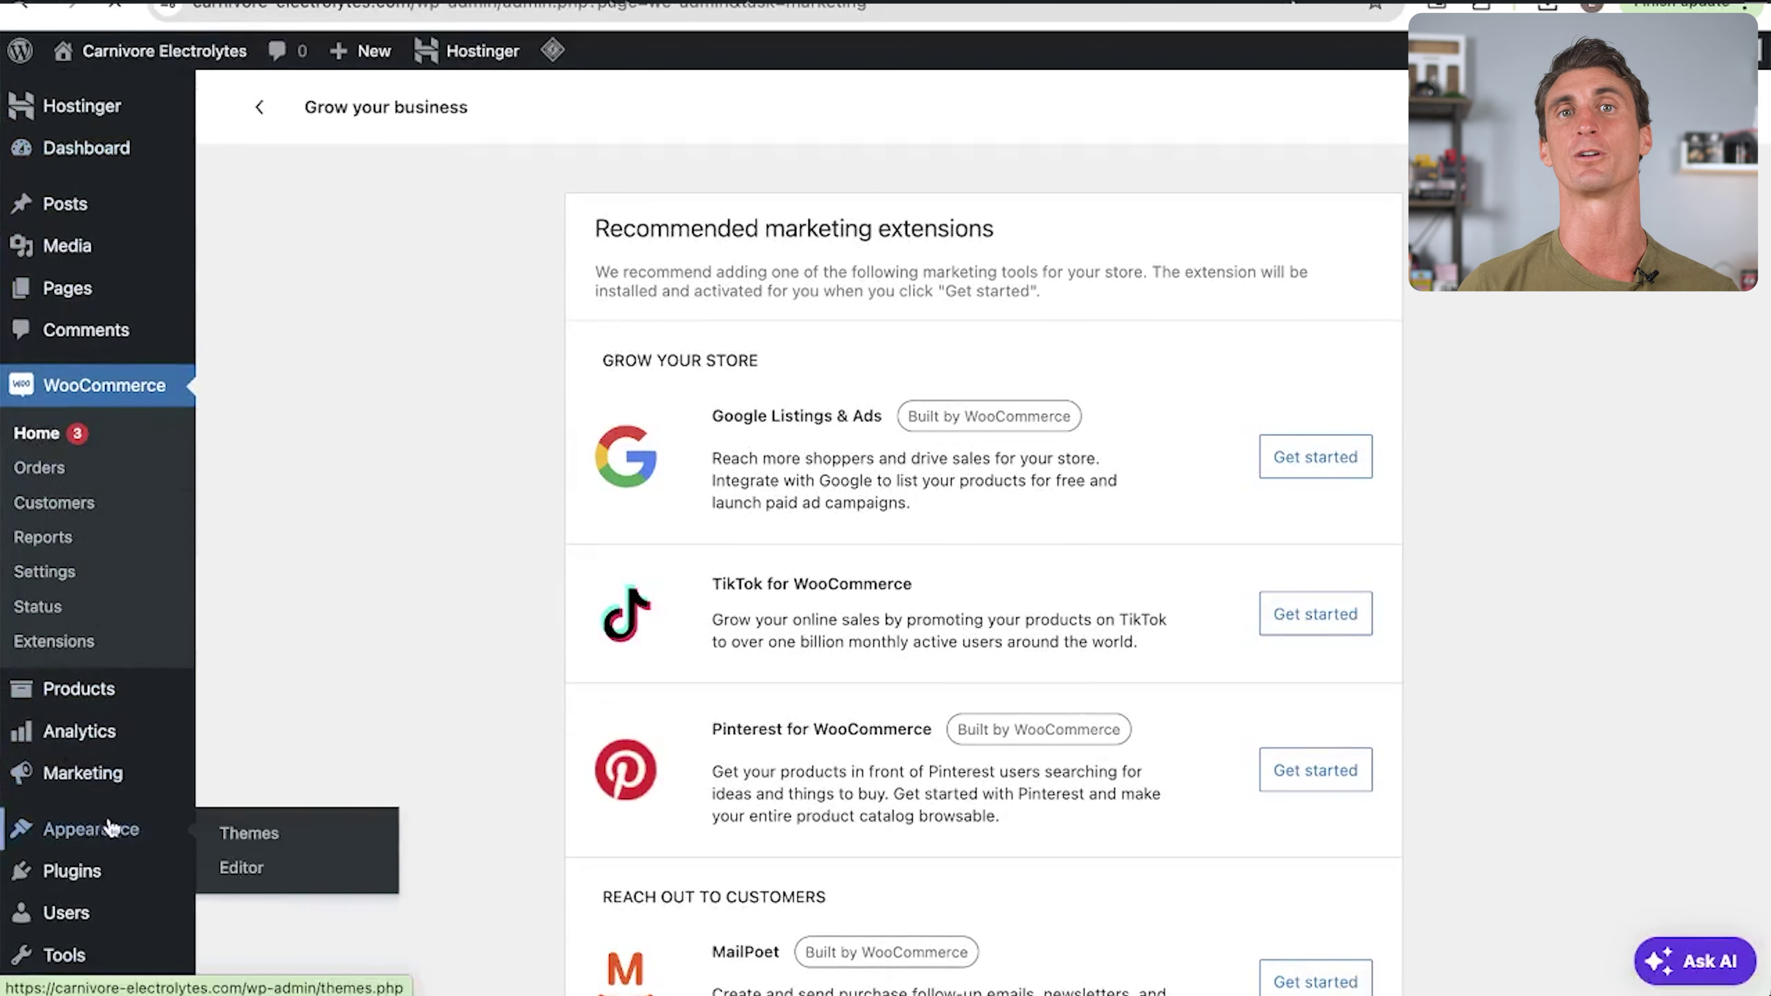
Open the active Twenty Twenty-Four theme for customization and start editing its Blog Home template
click(123, 830)
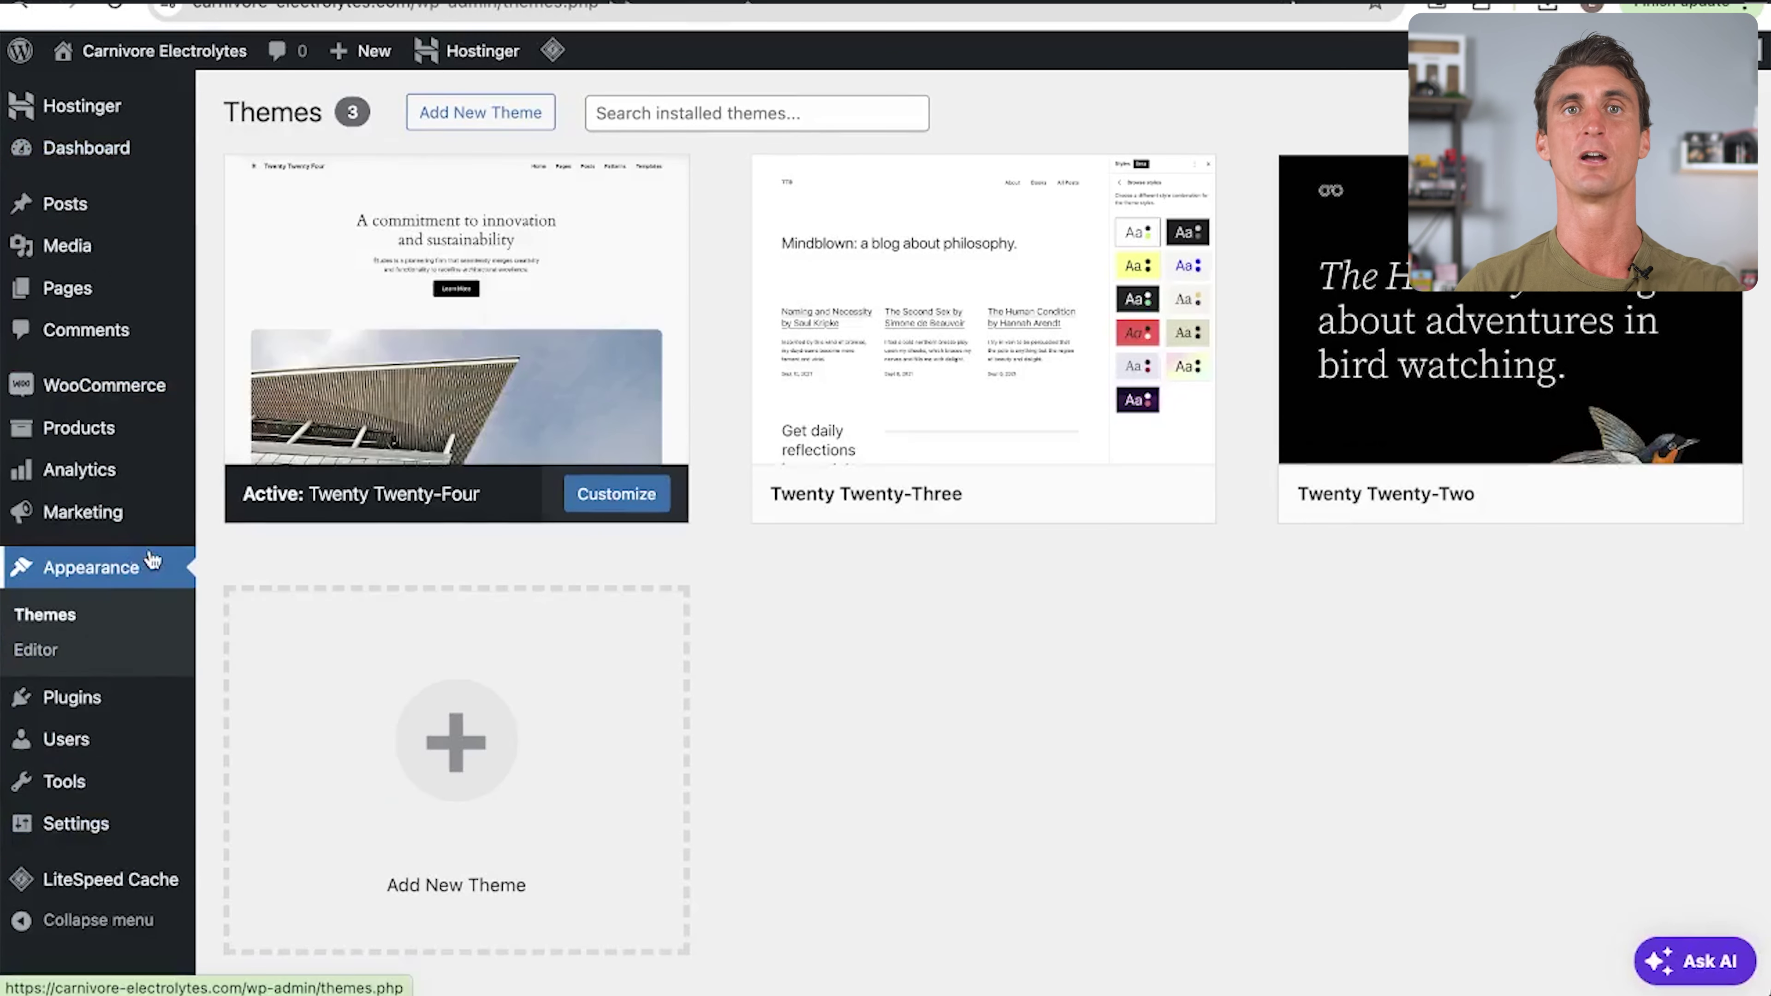
click(611, 497)
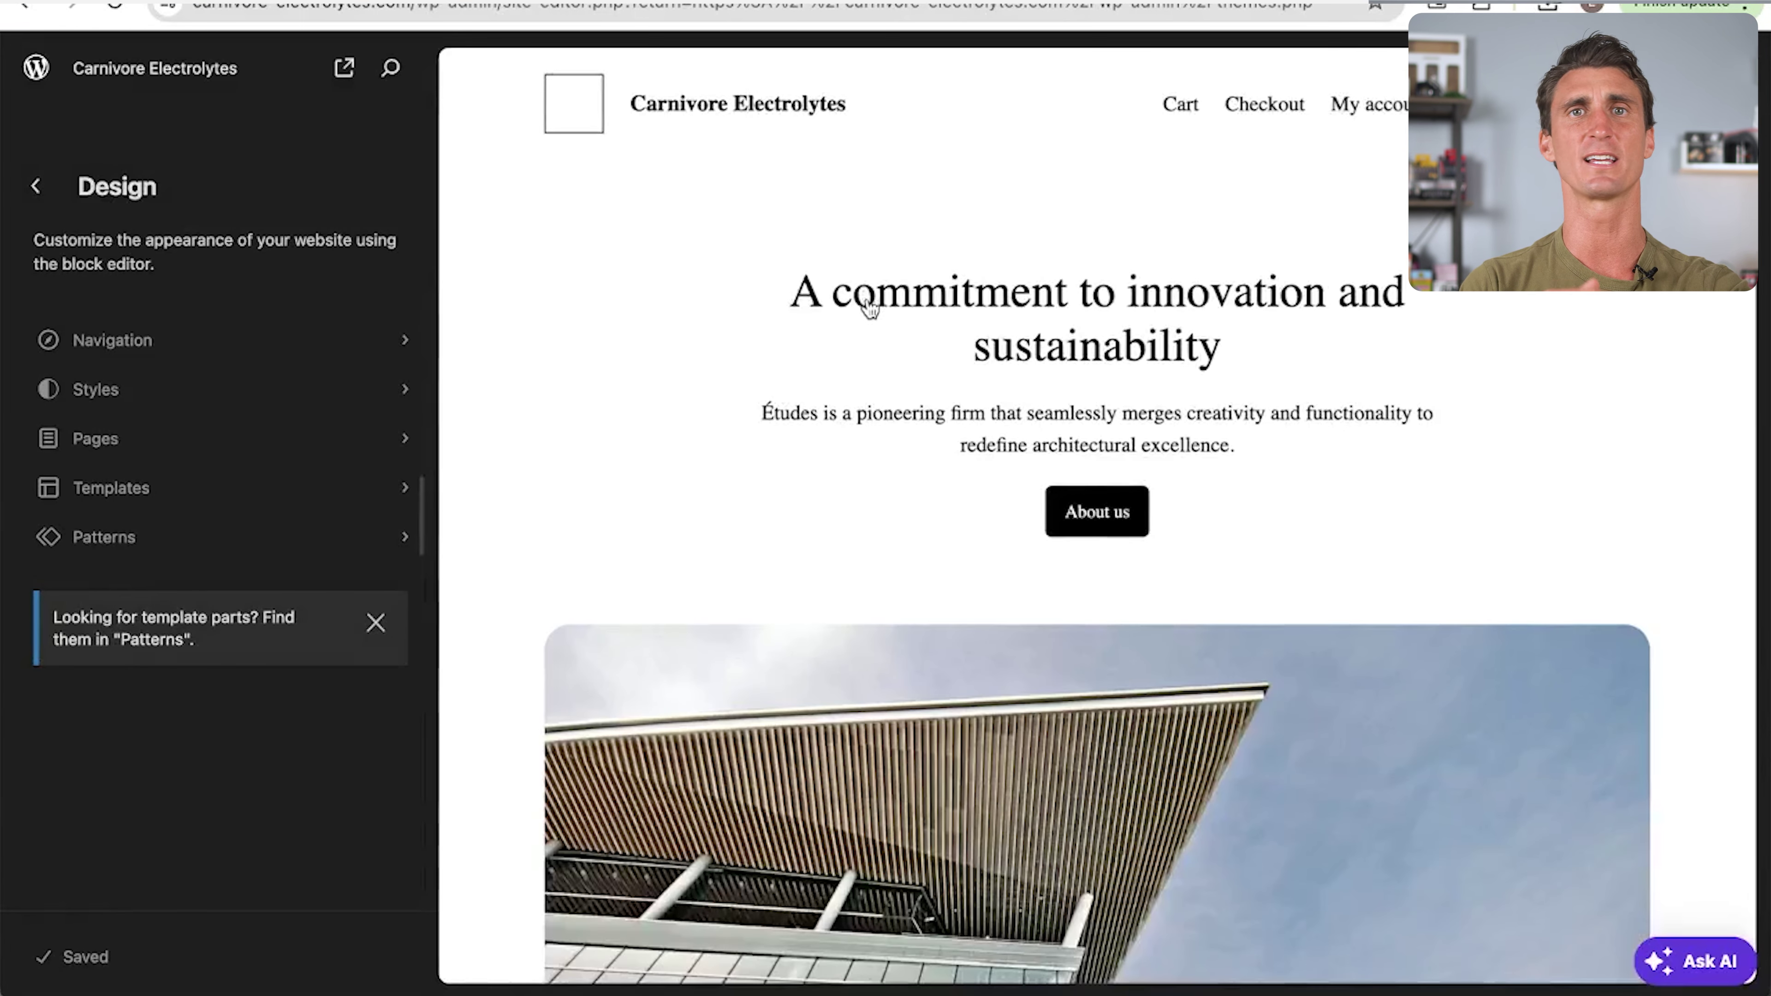
click(869, 305)
Replace the hero heading with Carnivore Electrolytes and its paragraph with the product text starting "CARNIVORE DIET OPTIMIZED"
triple_click(819, 399)
text(Carnivore )
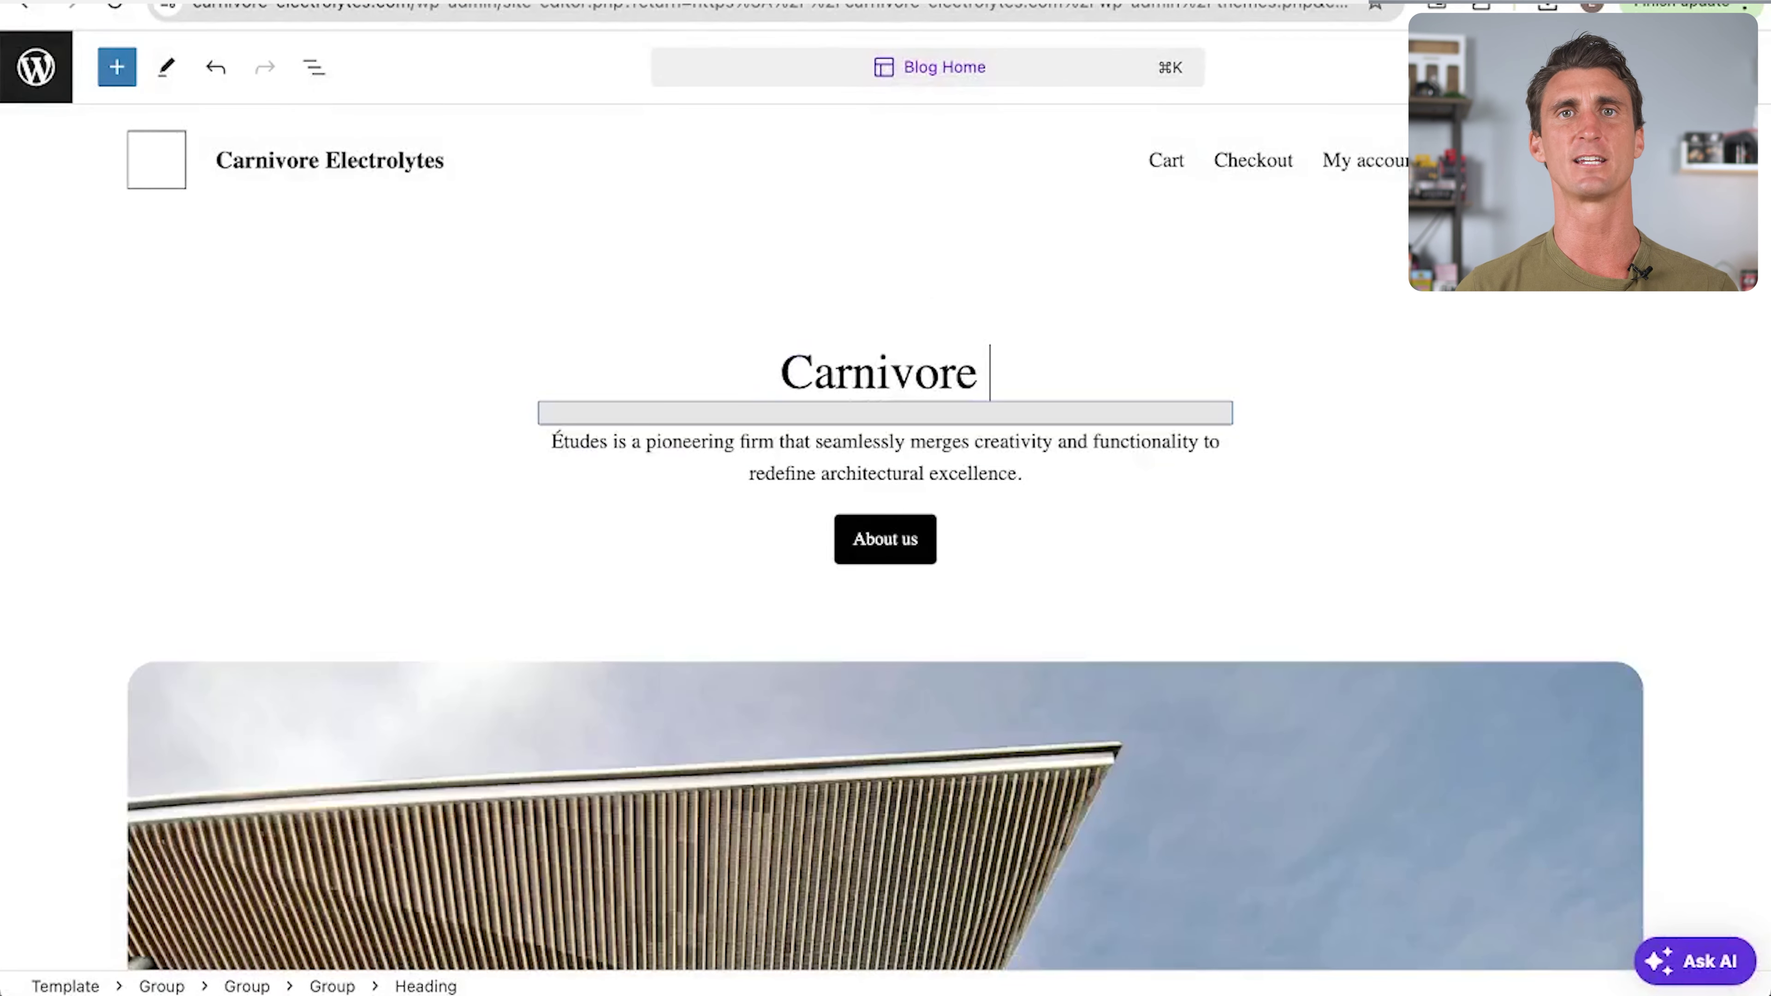
text(Electrolytes)
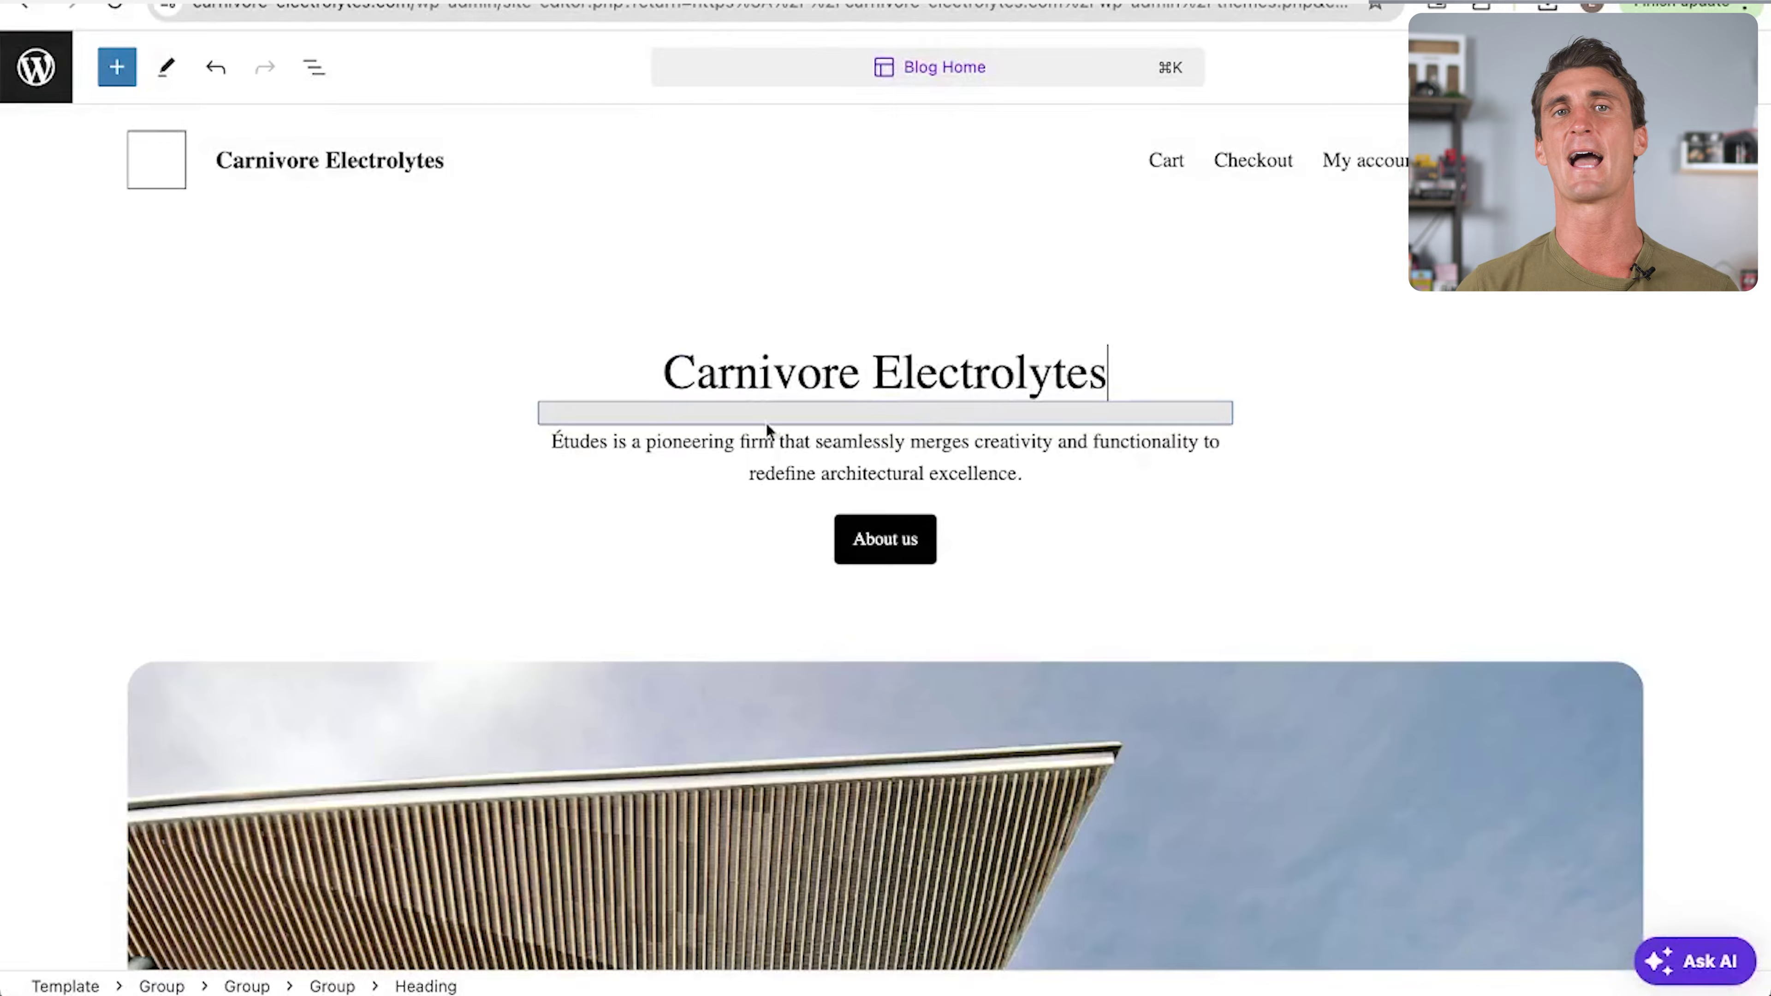
click(765, 420)
Replace the building image below the hero text with the product jar JPG from the Desktop folder
scroll(770, 680, down, 6)
click(769, 679)
scroll(770, 679, down, 2)
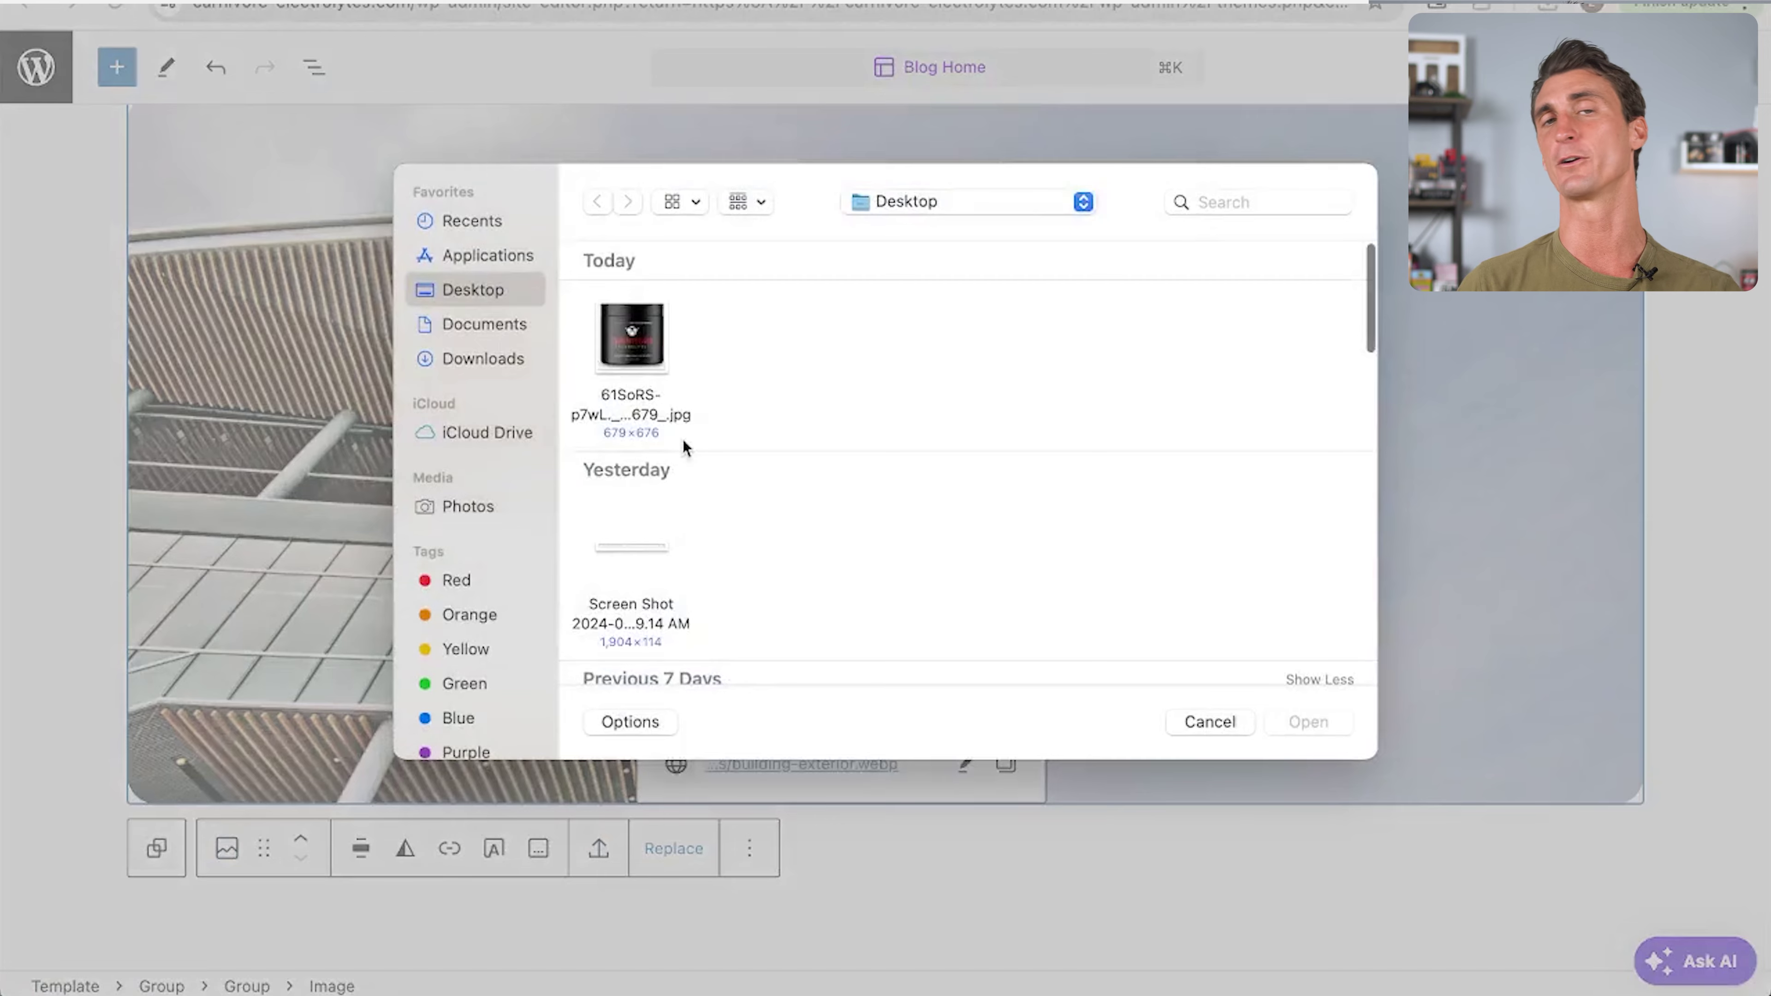
click(662, 367)
key(Return)
scroll(984, 354, down, 20)
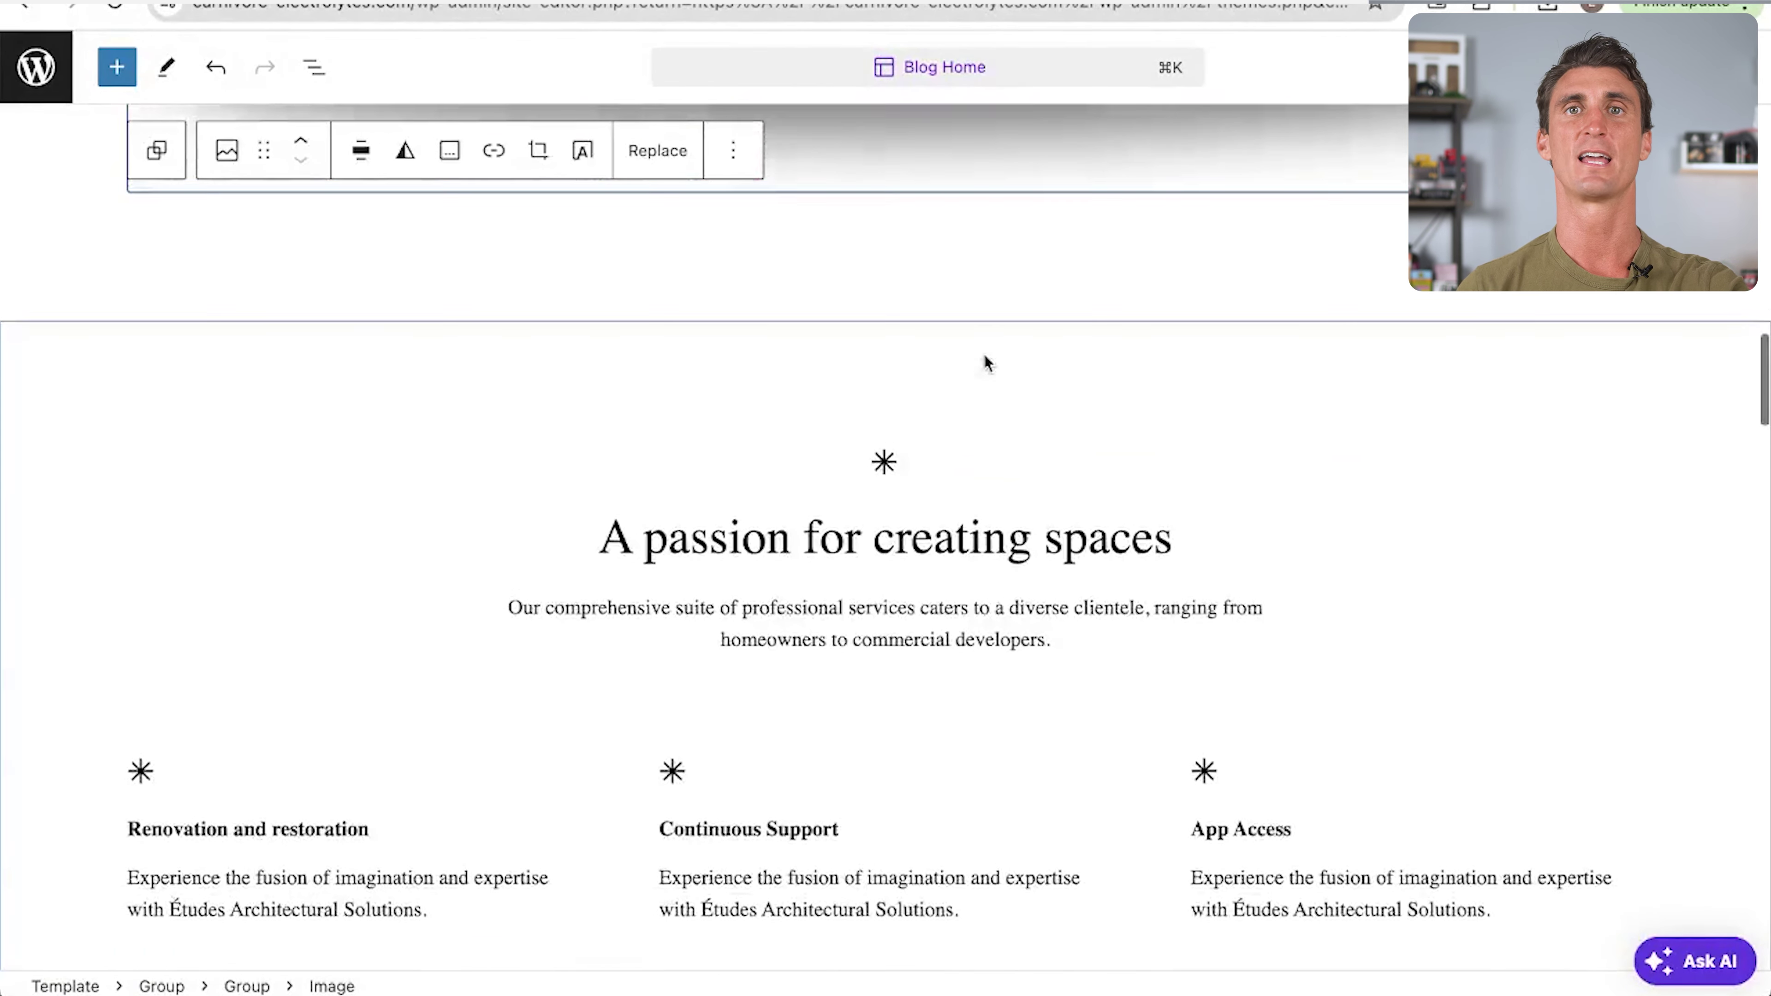
Select the page header that holds the Cart and Checkout navigation links for editing
scroll(984, 355, up, 20)
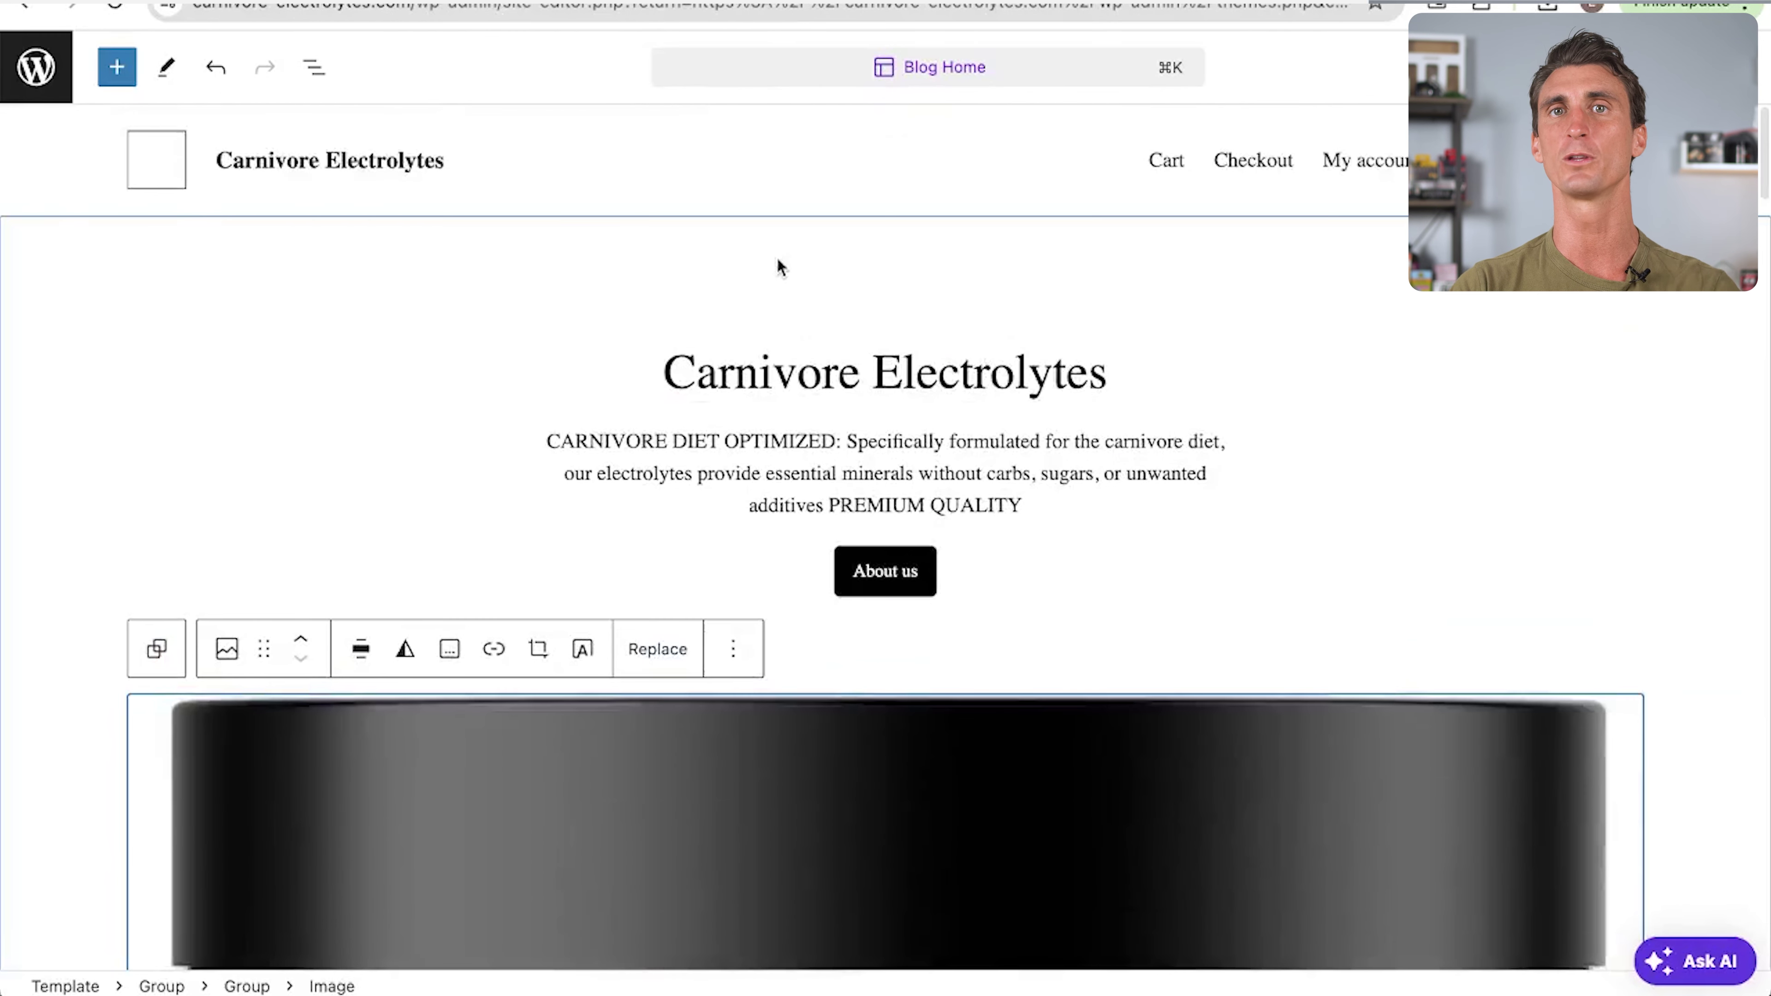
click(1157, 166)
click(1175, 162)
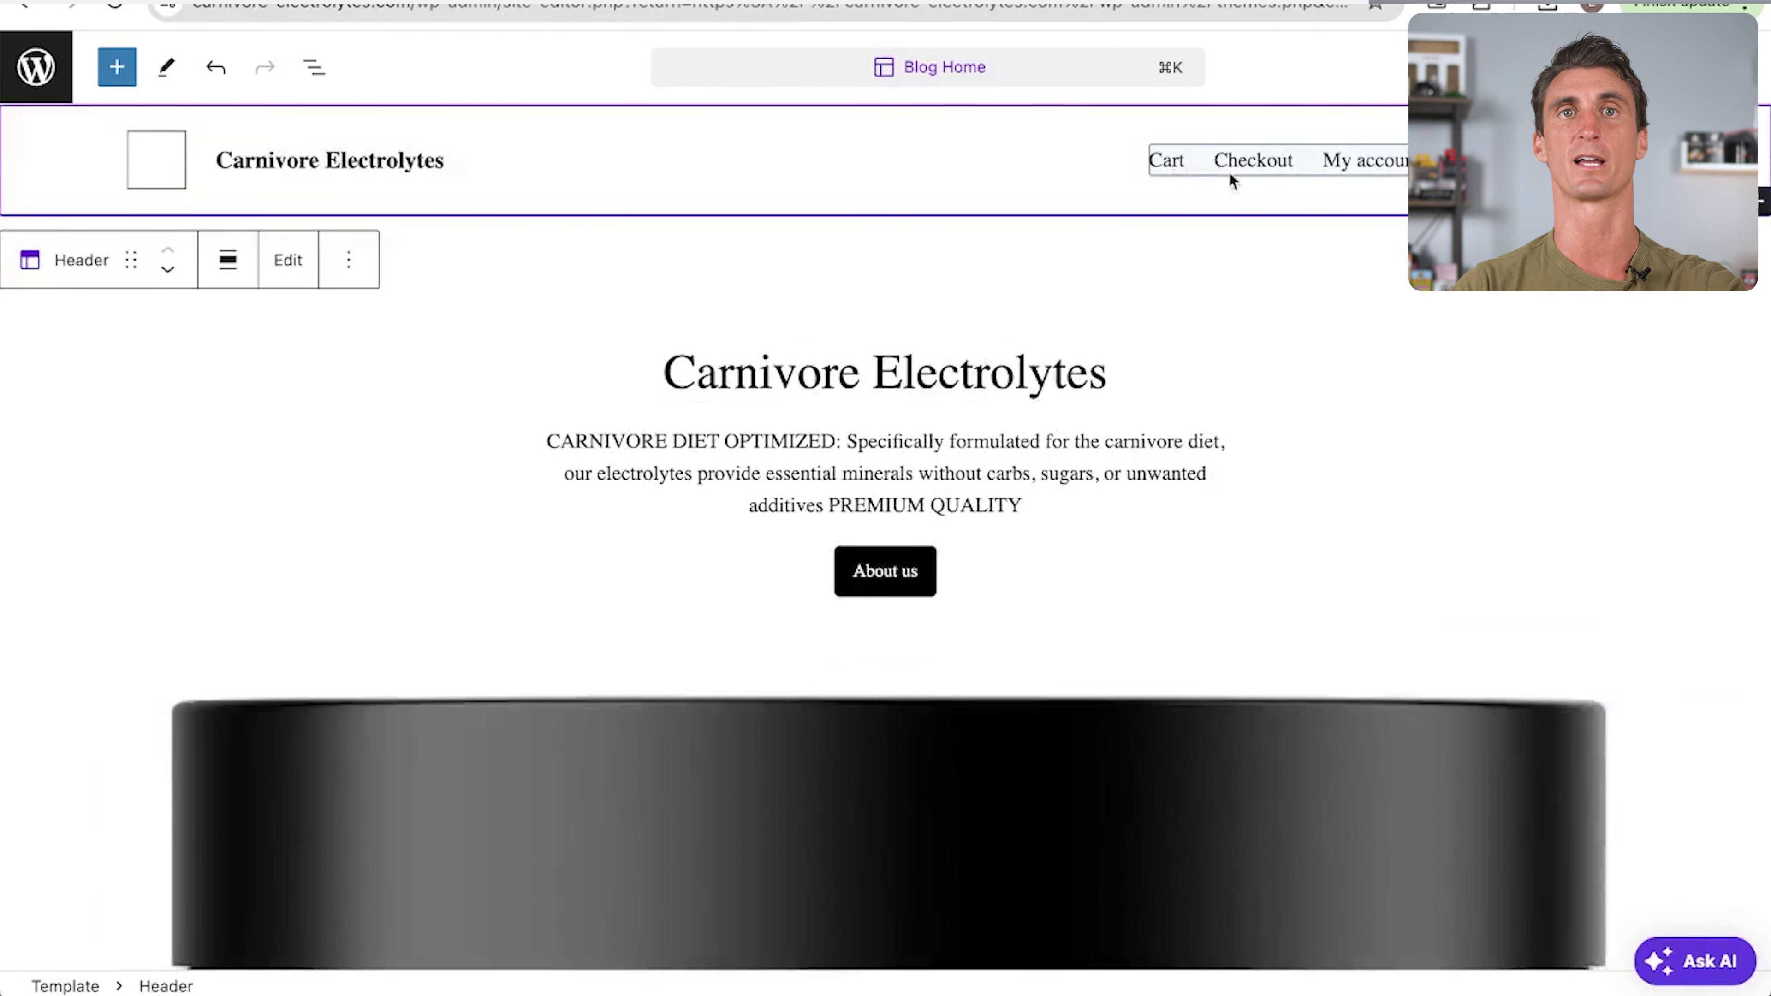